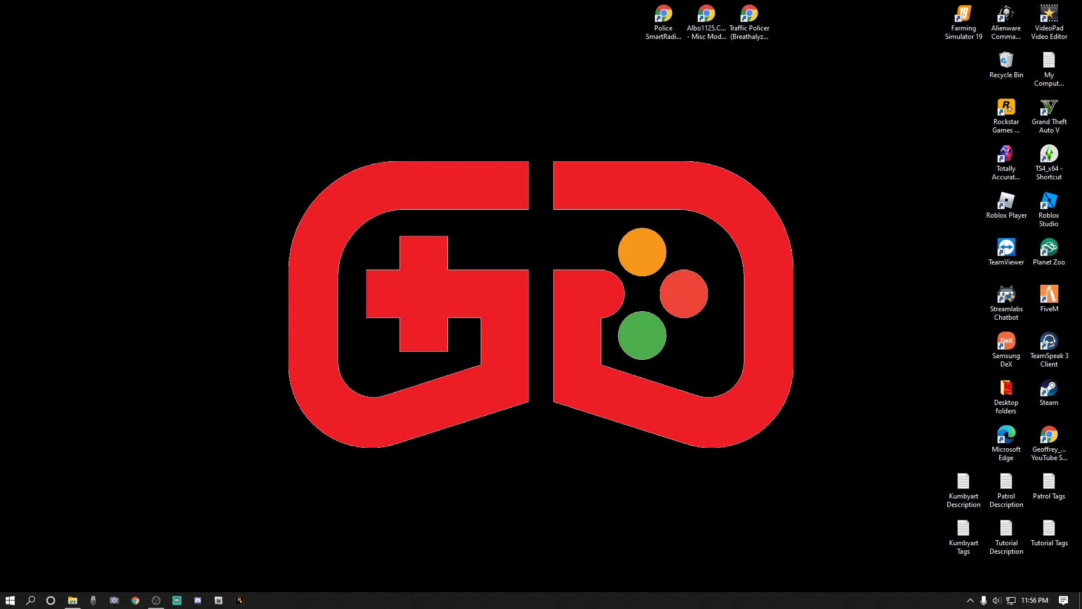
Step: Open the Police SmartRadio mod page on LCPDFR.com and read through its description
left_click(663, 22)
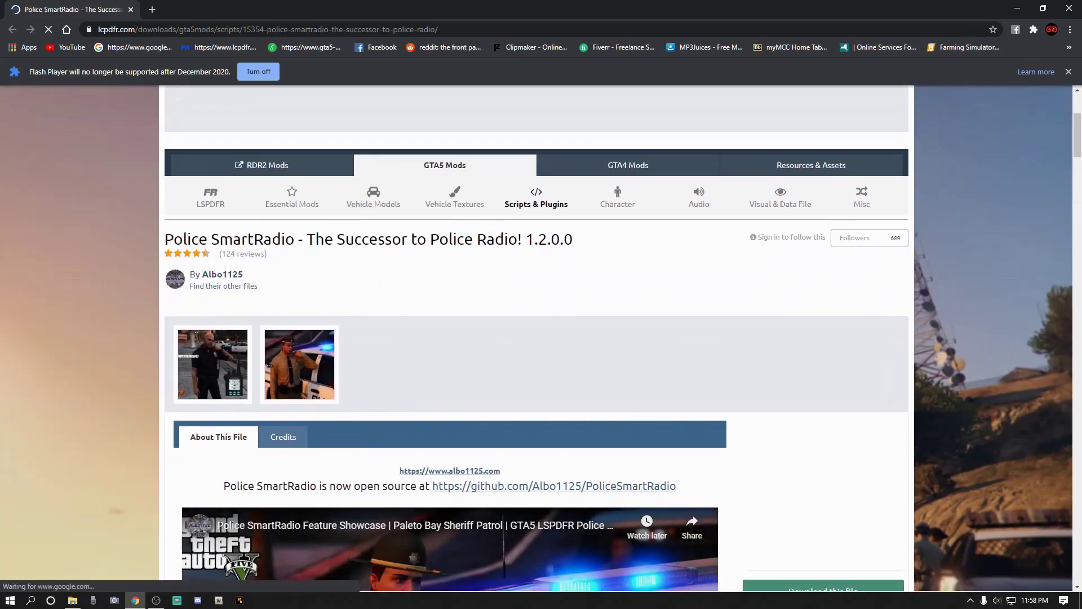
scroll(446, 363, "down", 10)
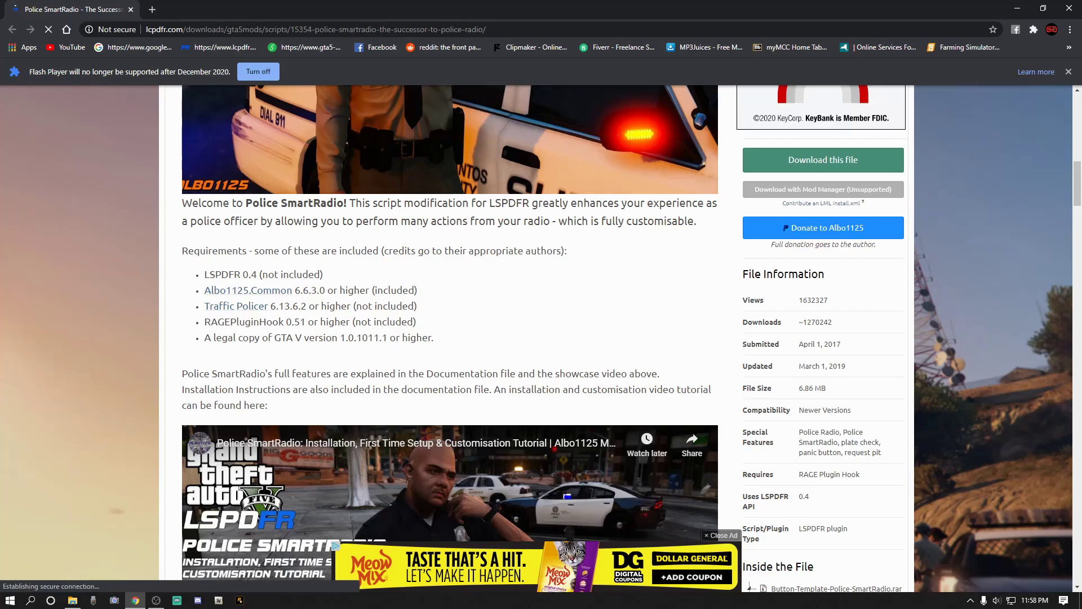
scroll(445, 420, "up", 10)
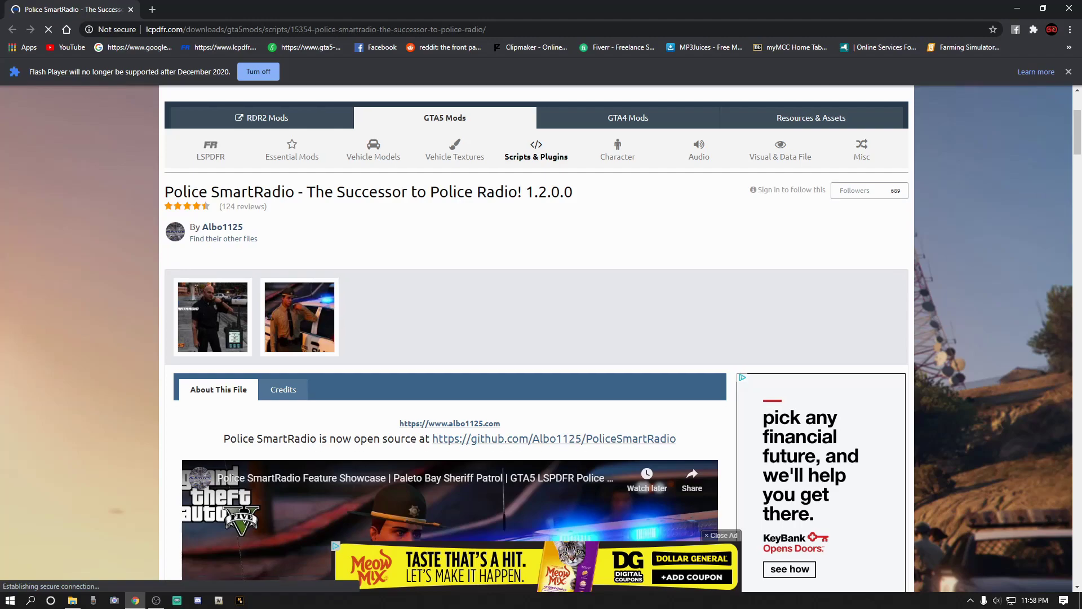
scroll(540, 339, "down", 3)
scroll(536, 338, "down", 3)
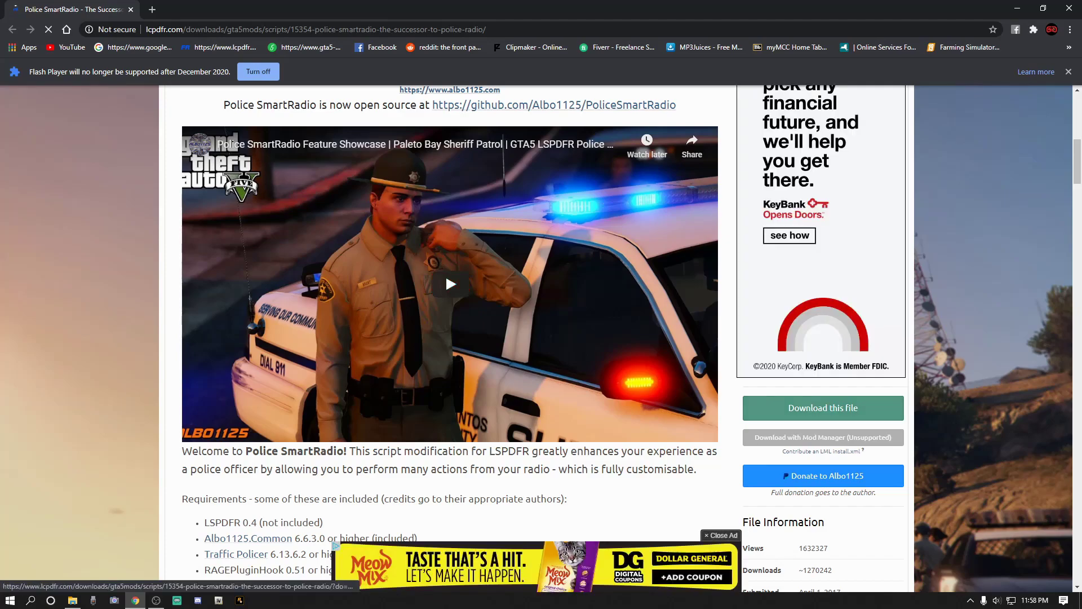
scroll(451, 338, "down", 3)
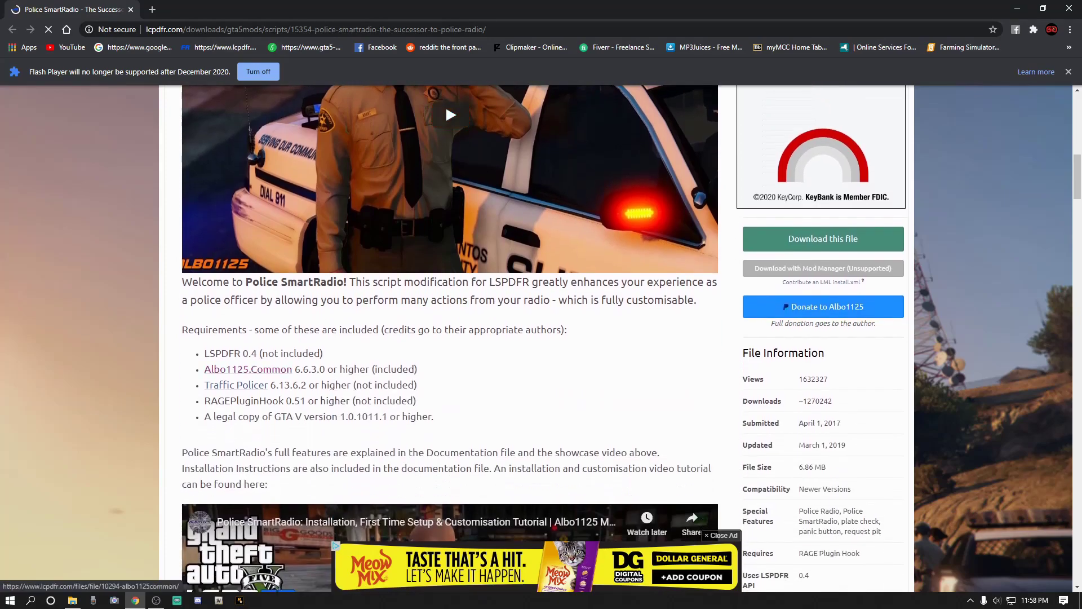
Step: Point out the Albo1125.Common and Traffic Policer requirements, then bring up the Download Terms
left_click(248, 369)
left_click(236, 385)
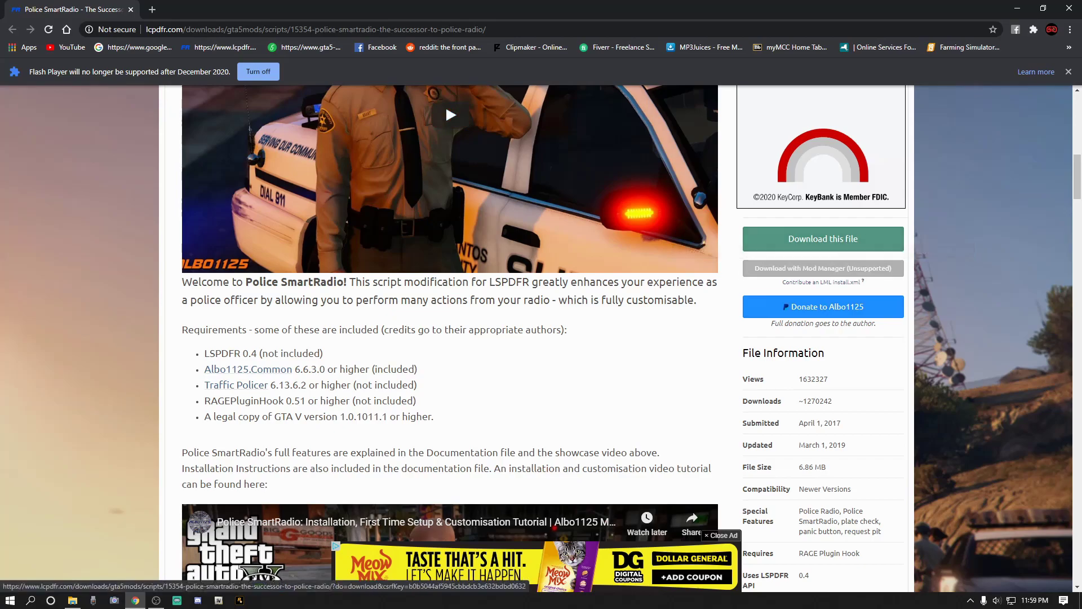
left_click(823, 239)
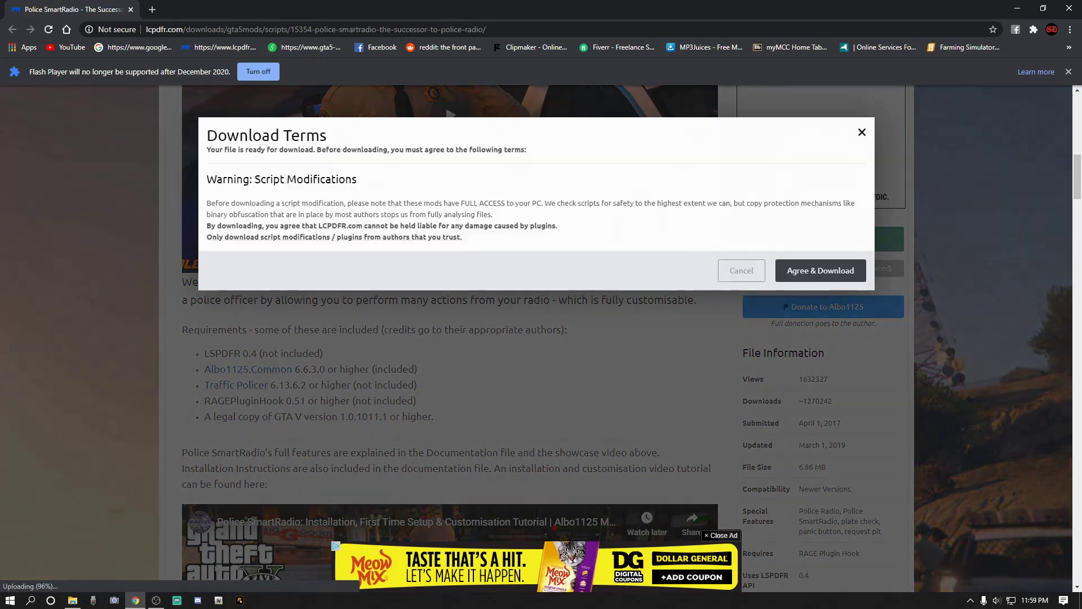
Step: Accept the terms, download the PoliceSmartRadio 1.2.0.0 zip and open it in WinRAR
left_click(821, 270)
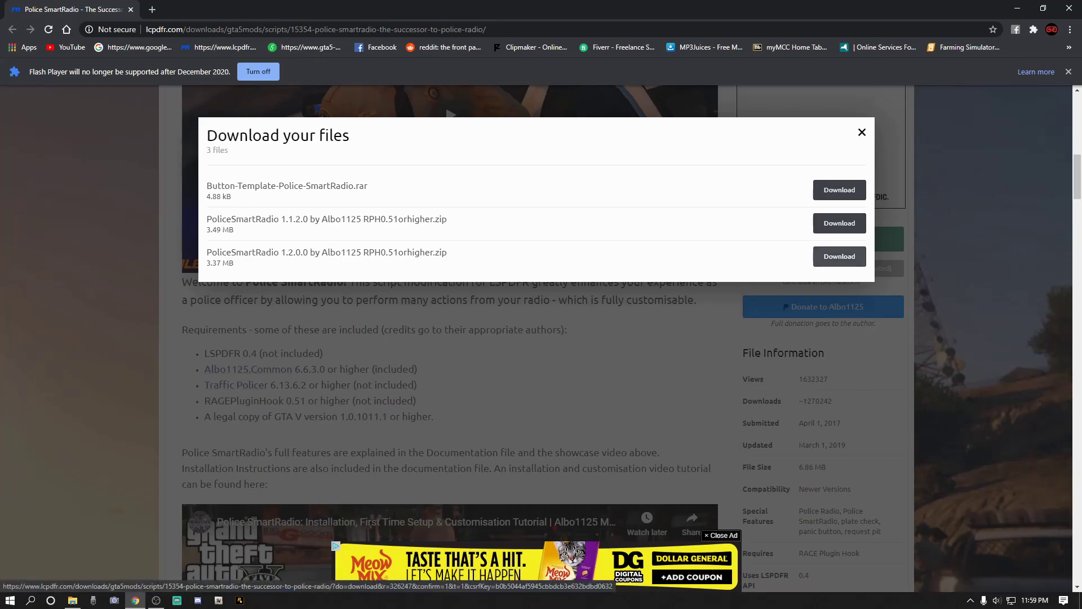
left_click(839, 255)
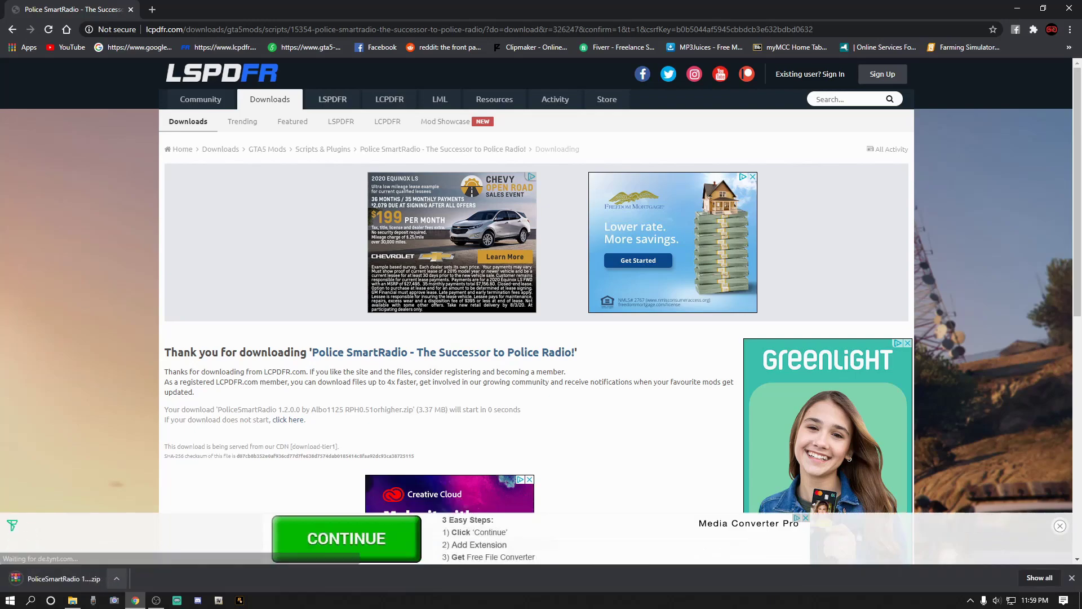
left_click(117, 578)
left_click(121, 505)
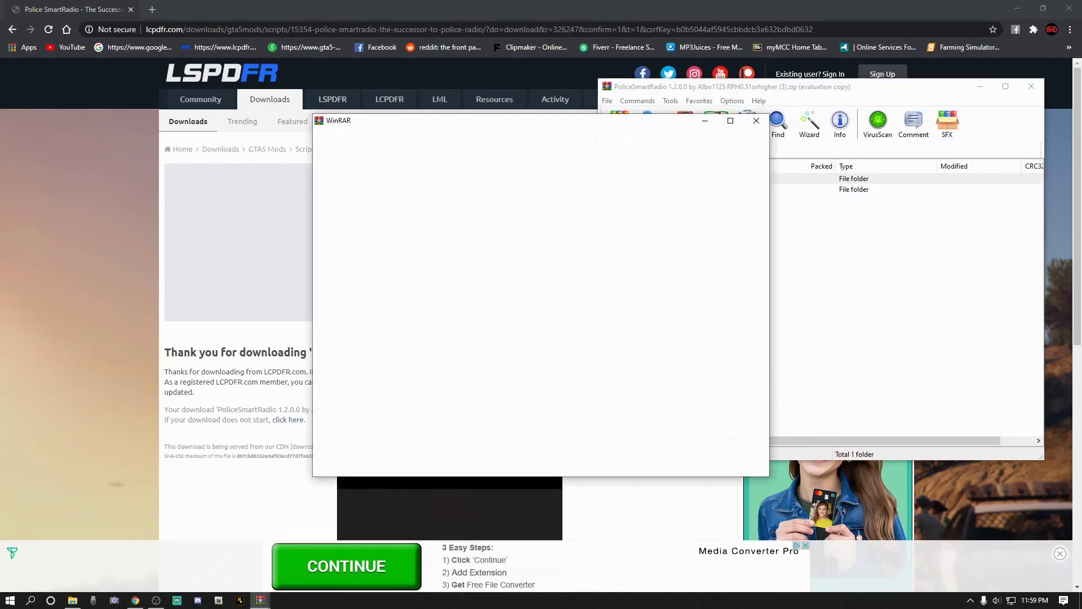
Step: Dismiss the WinRAR licence reminder, minimize the archive and close Chrome
left_click(757, 120)
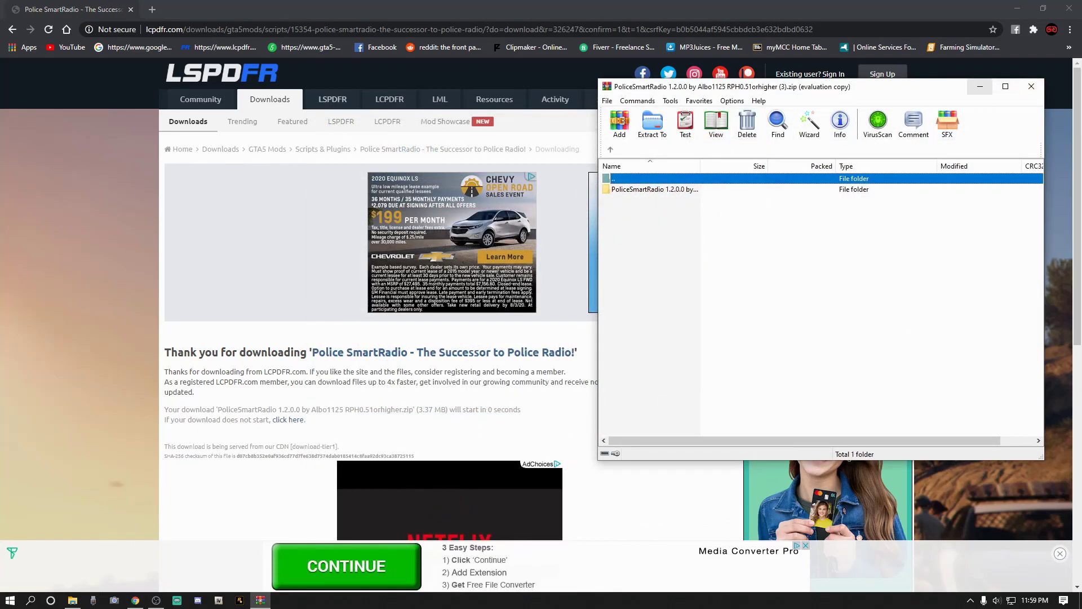
left_click(979, 87)
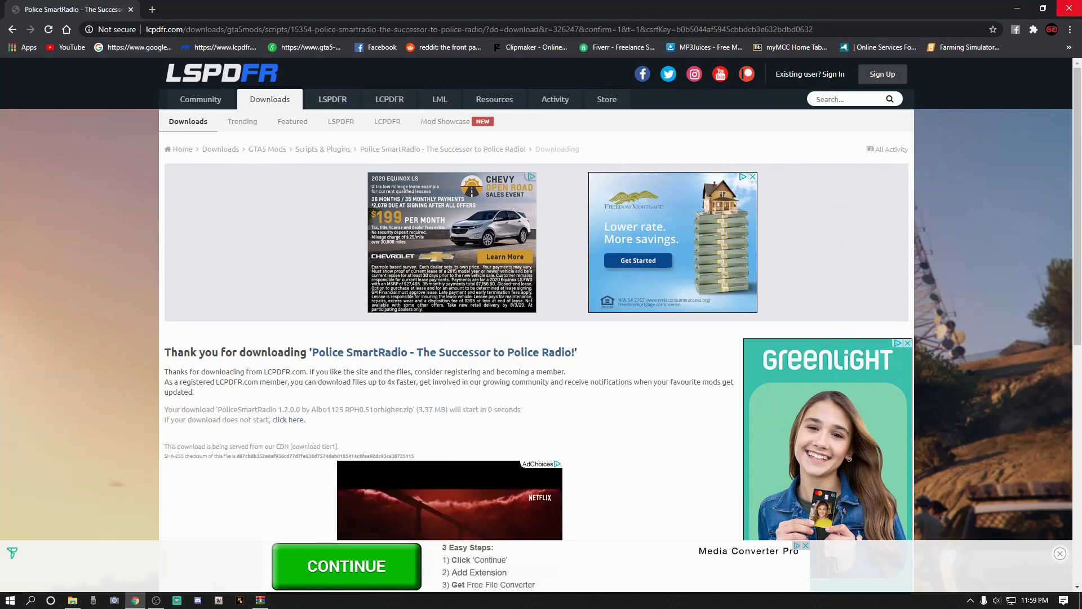
left_click(1069, 8)
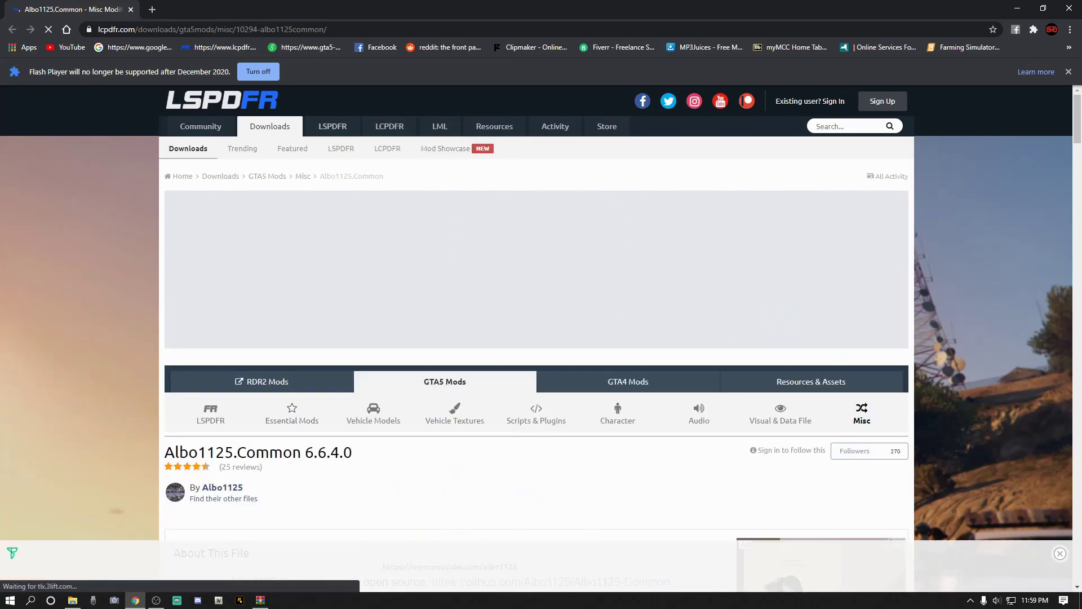
Step: Start downloading the Albo1125.Common 6.6.4.0 file from its mod page
scroll(541, 338, "down", 7)
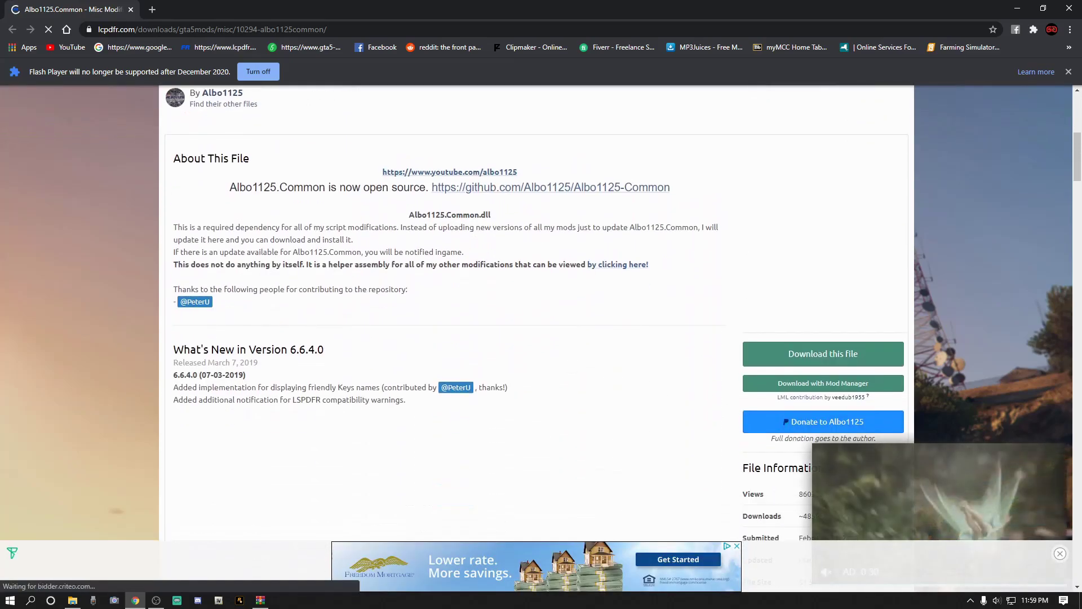
scroll(541, 339, "down", 4)
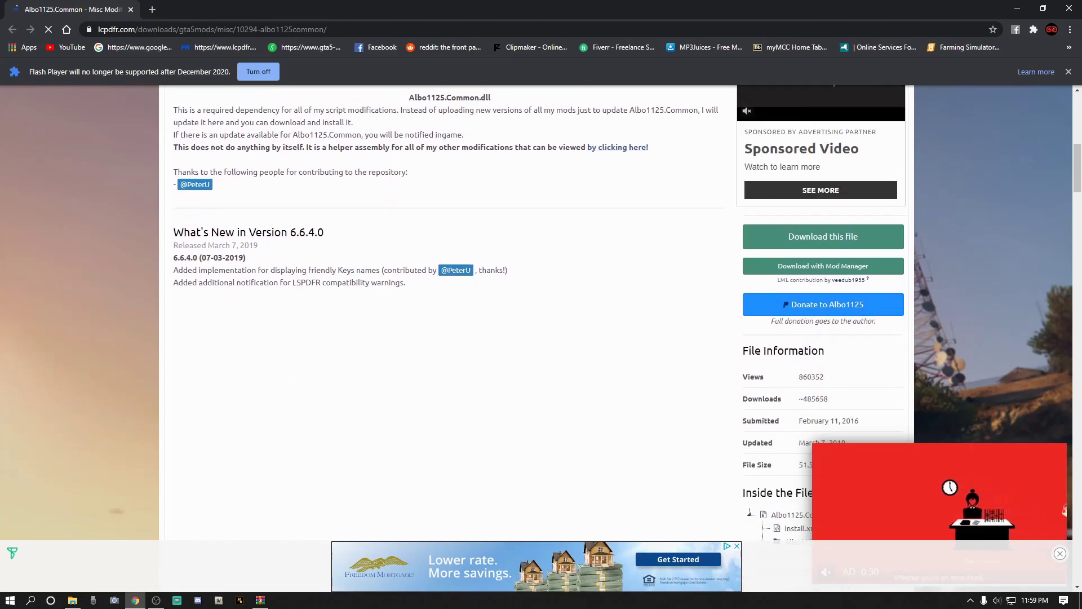
scroll(541, 338, "up", 3)
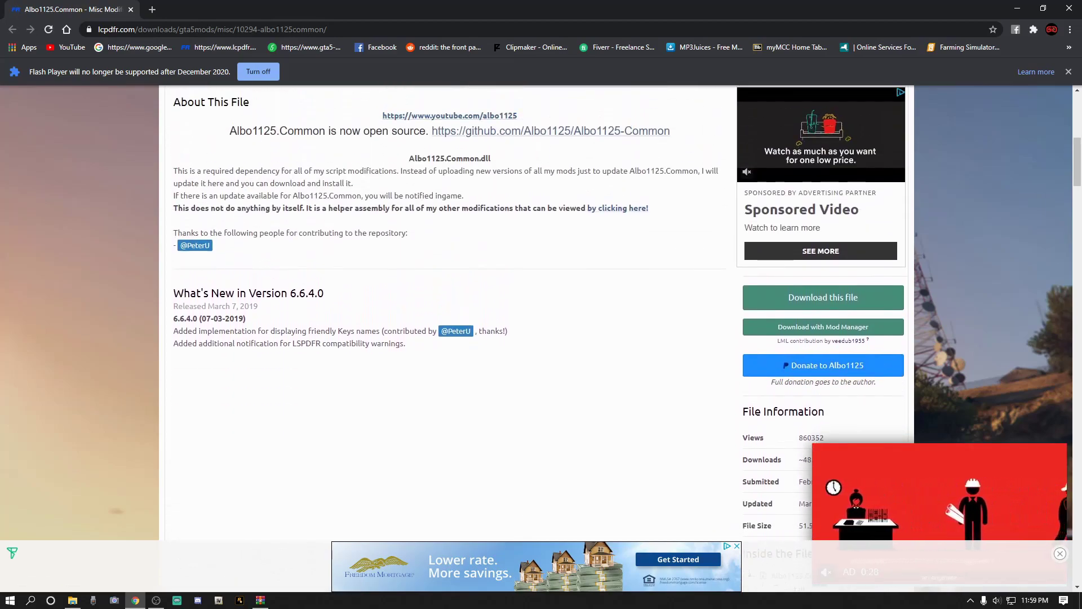
left_click(823, 297)
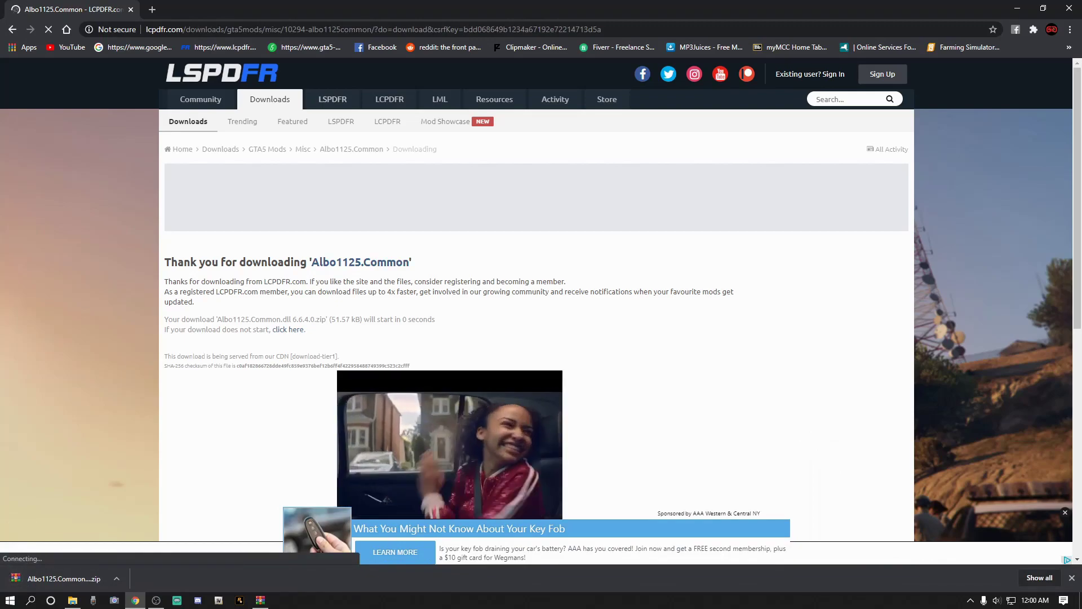
Step: Open the Albo1125.Common zip in WinRAR, dismiss the reminder, and close back to the desktop
left_click(116, 579)
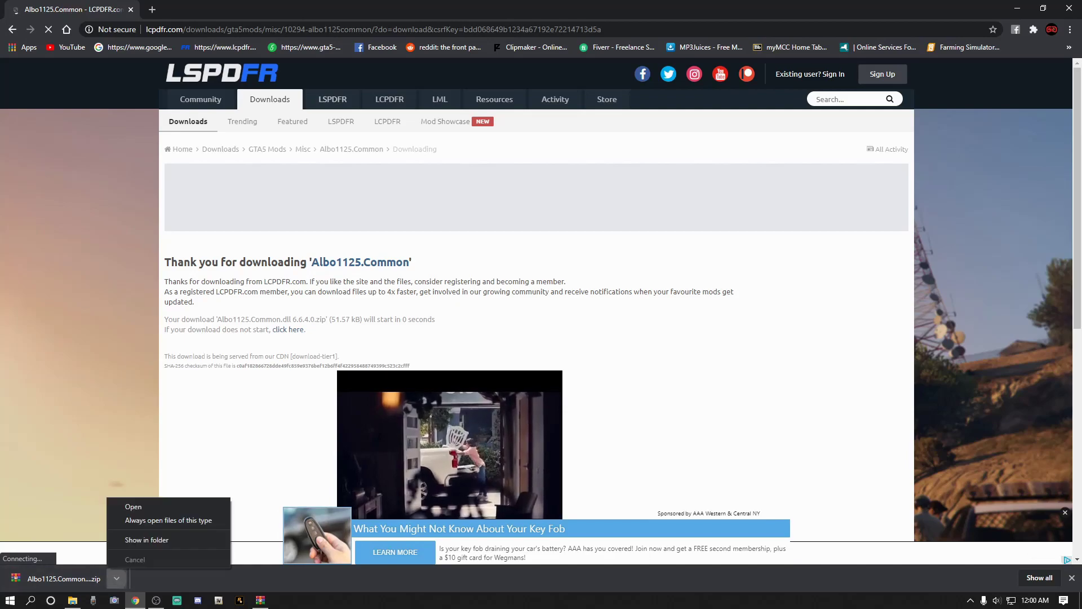
left_click(126, 504)
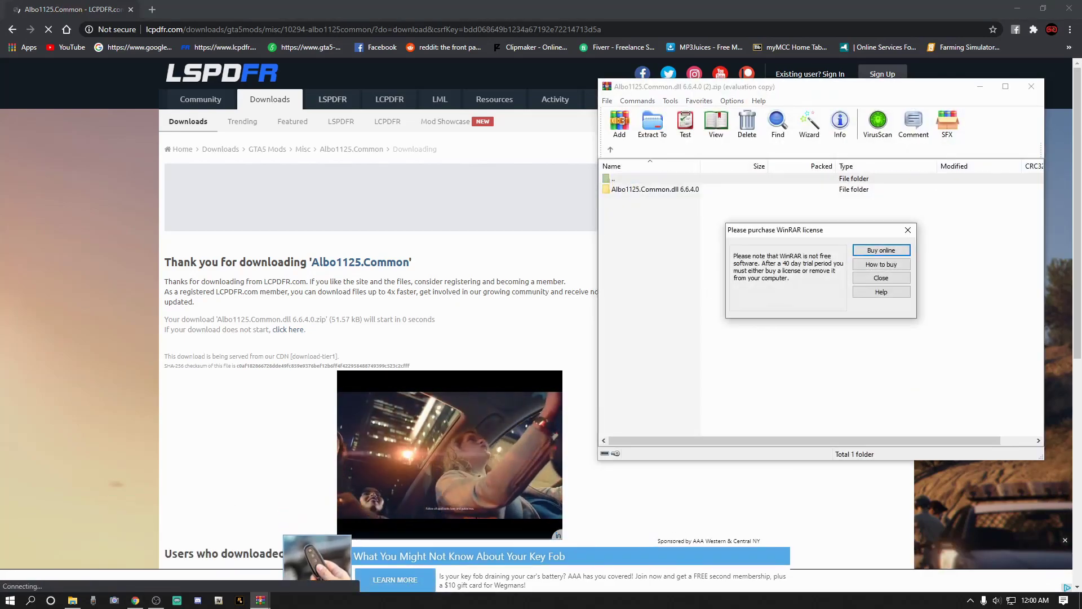
left_click(881, 277)
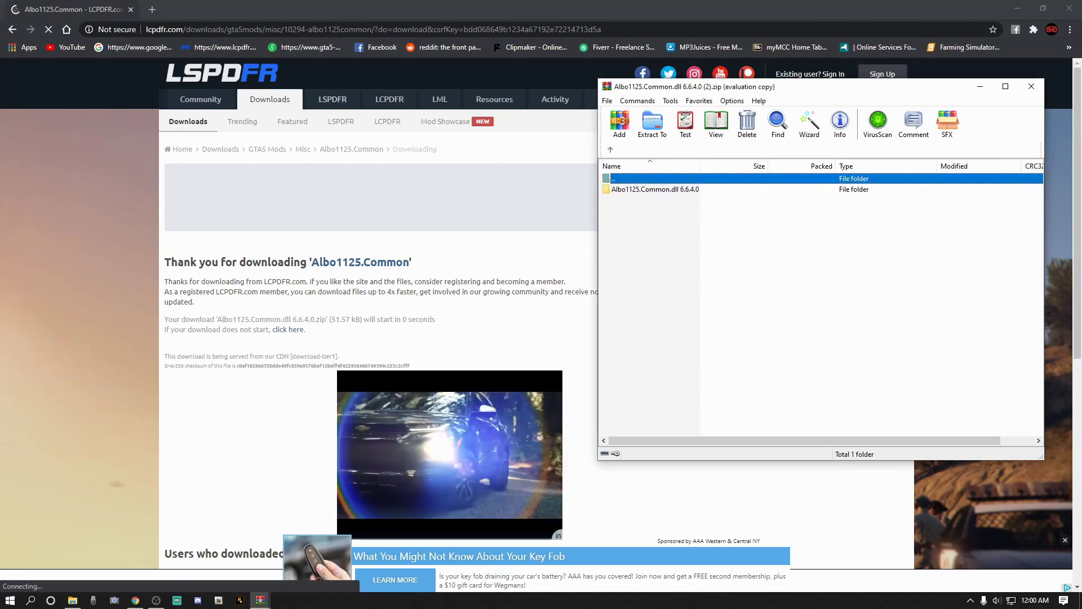
key("Escape")
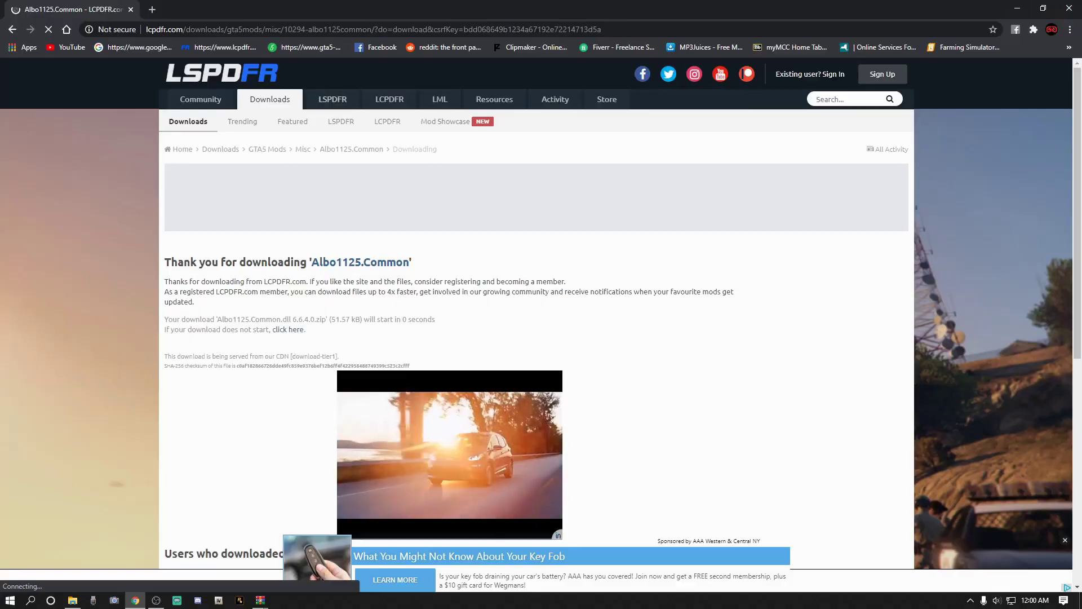
key("super+d")
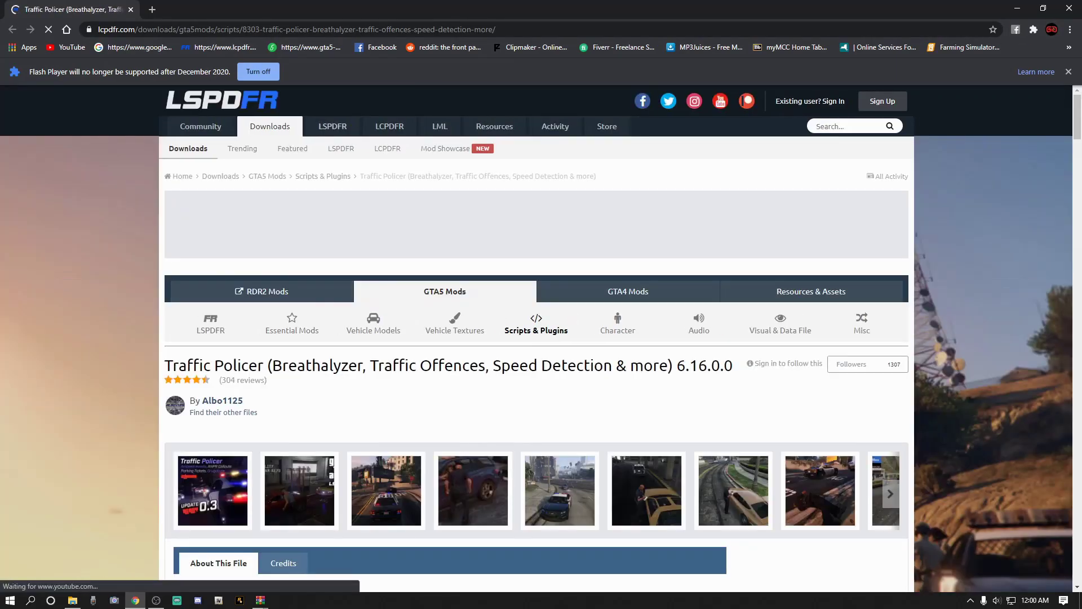
Step: Accept the terms and download the Traffic Policer 6.16.0.0 main file
scroll(541, 339, "down", 1)
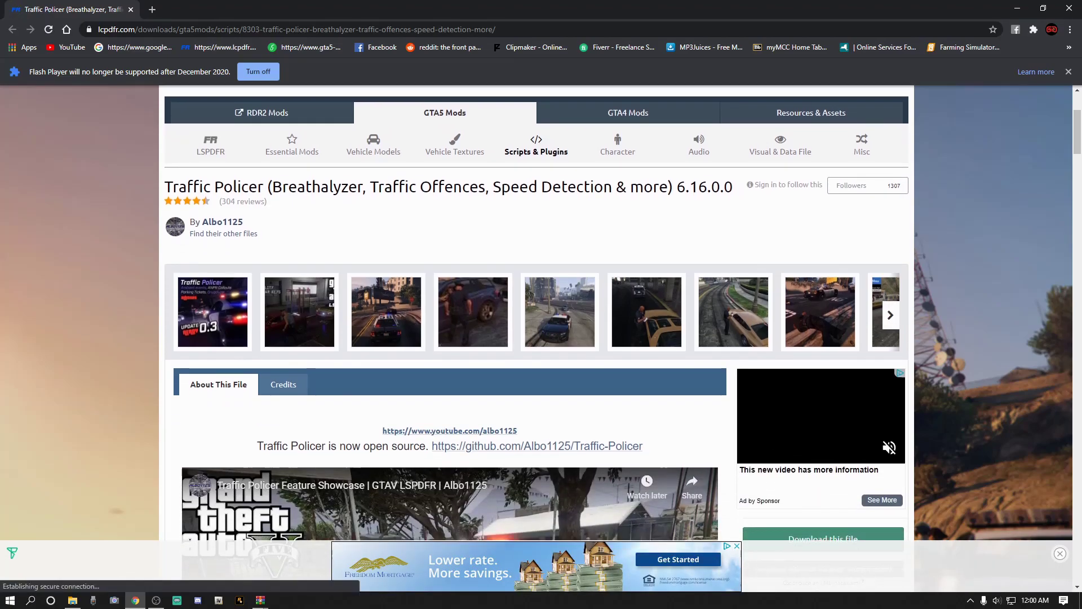
scroll(446, 398, "down", 5)
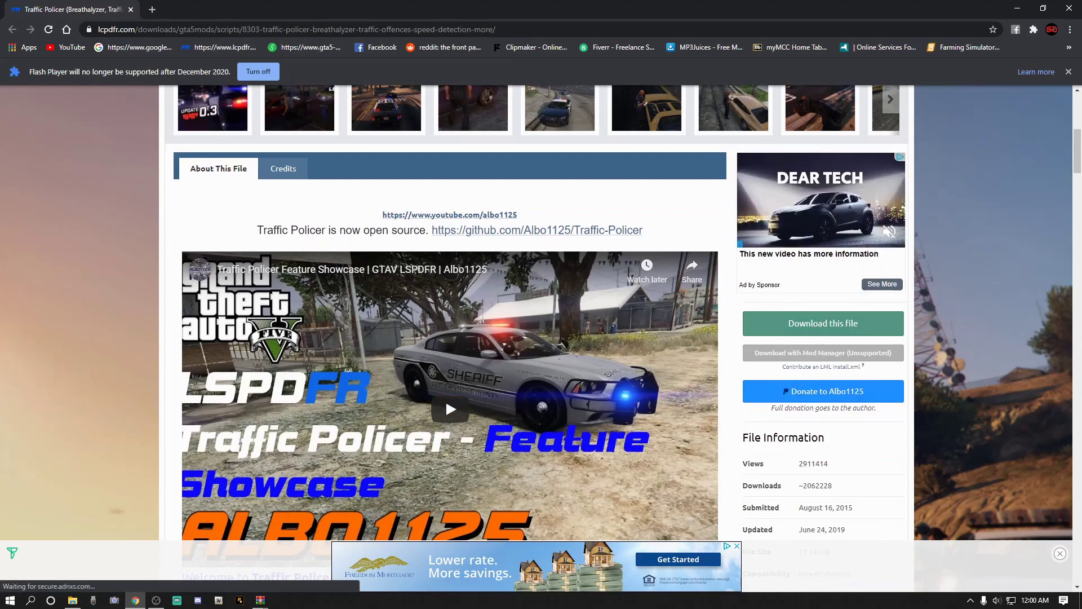
left_click(823, 323)
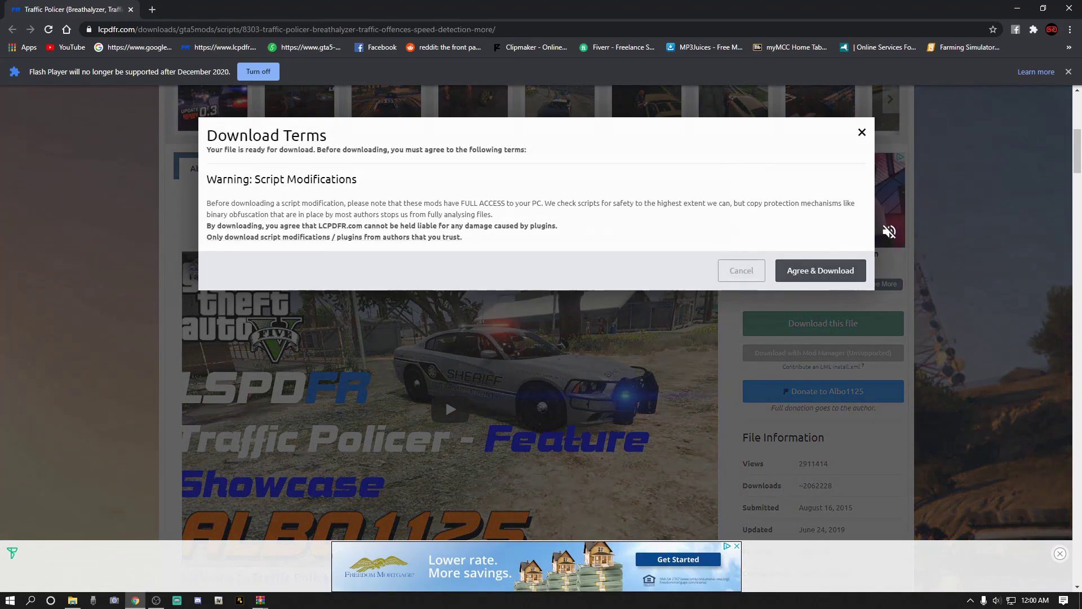
left_click(821, 270)
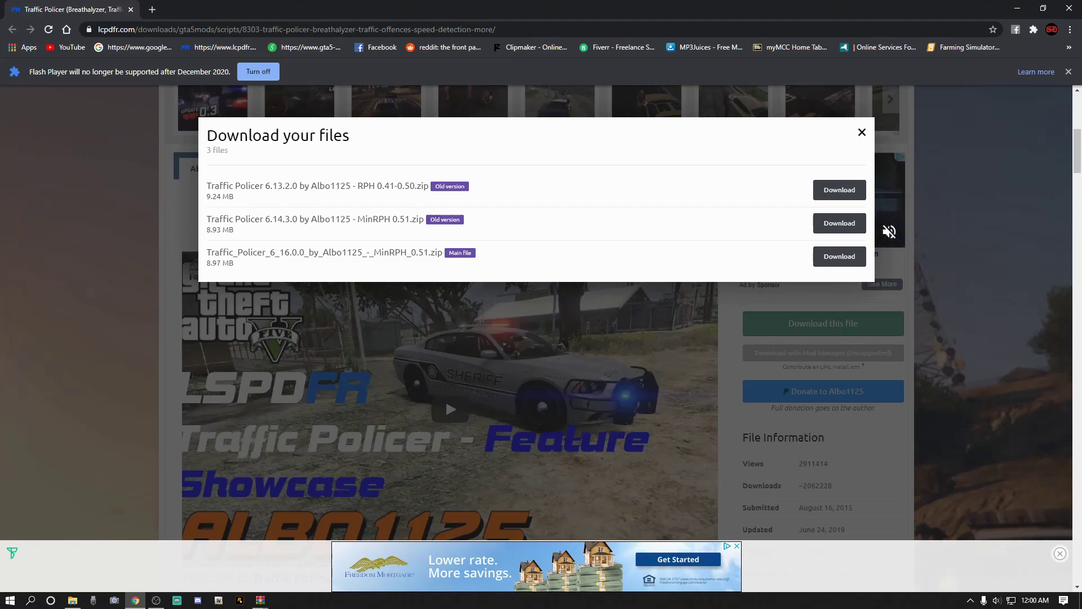
left_click(839, 256)
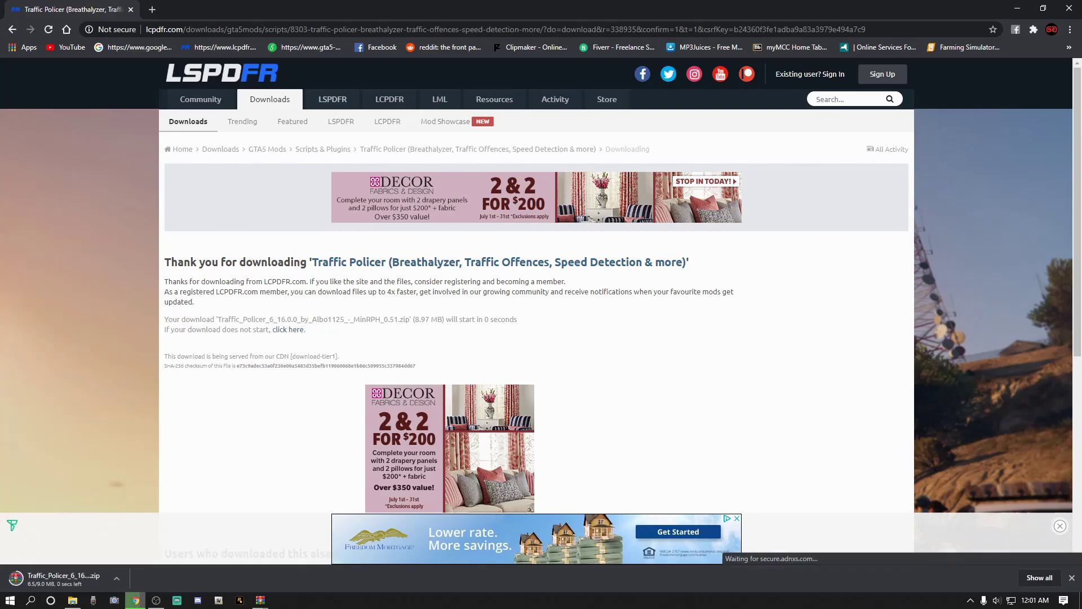
Step: Open the Traffic Policer zip in WinRAR, close the reminder and archive, then close Chrome
left_click(116, 578)
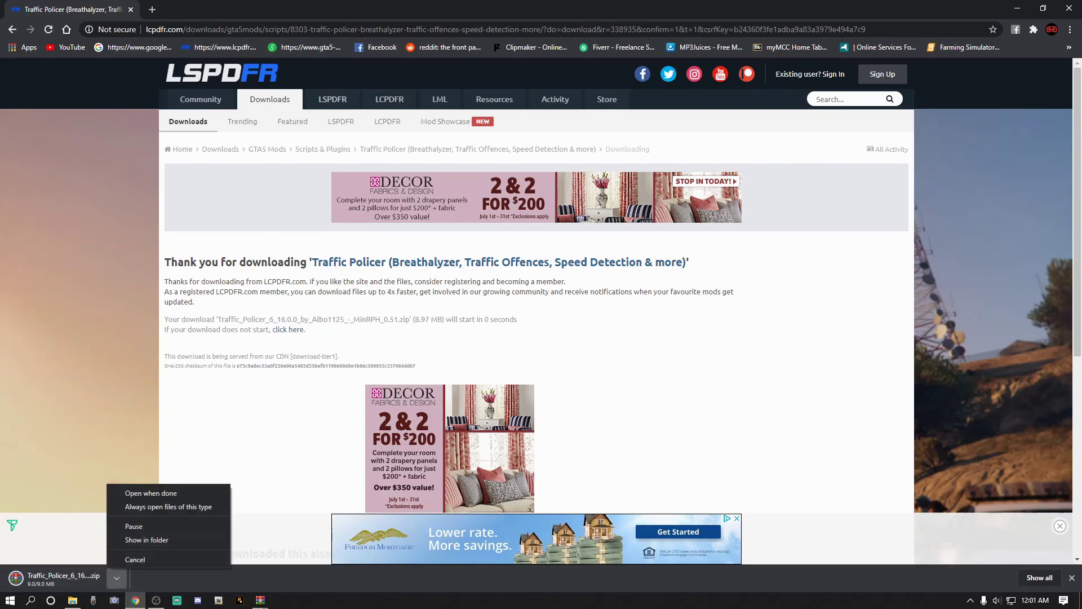
left_click(141, 493)
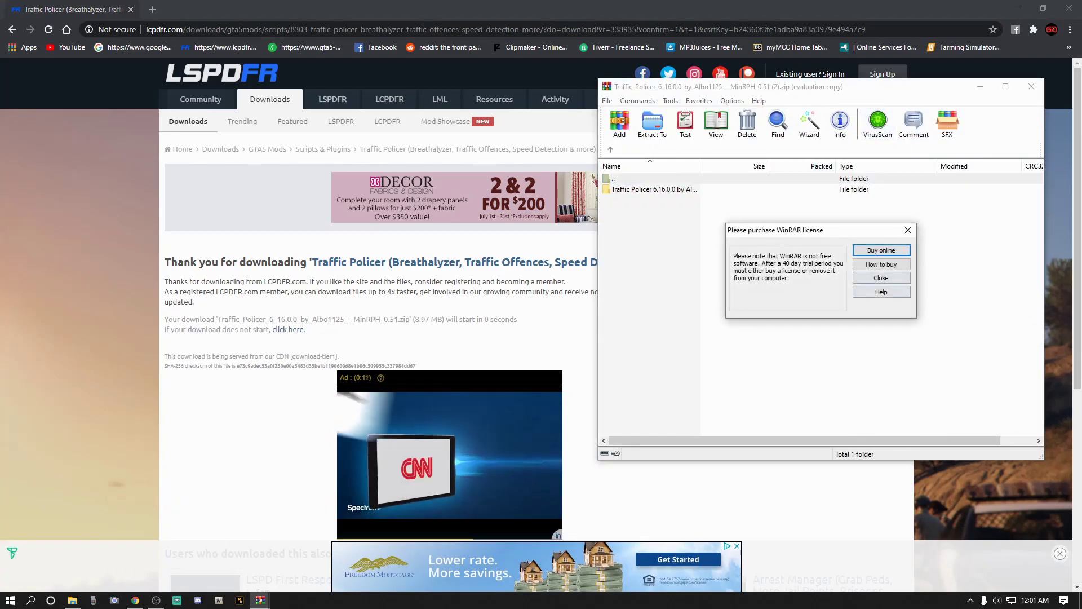
key("Escape")
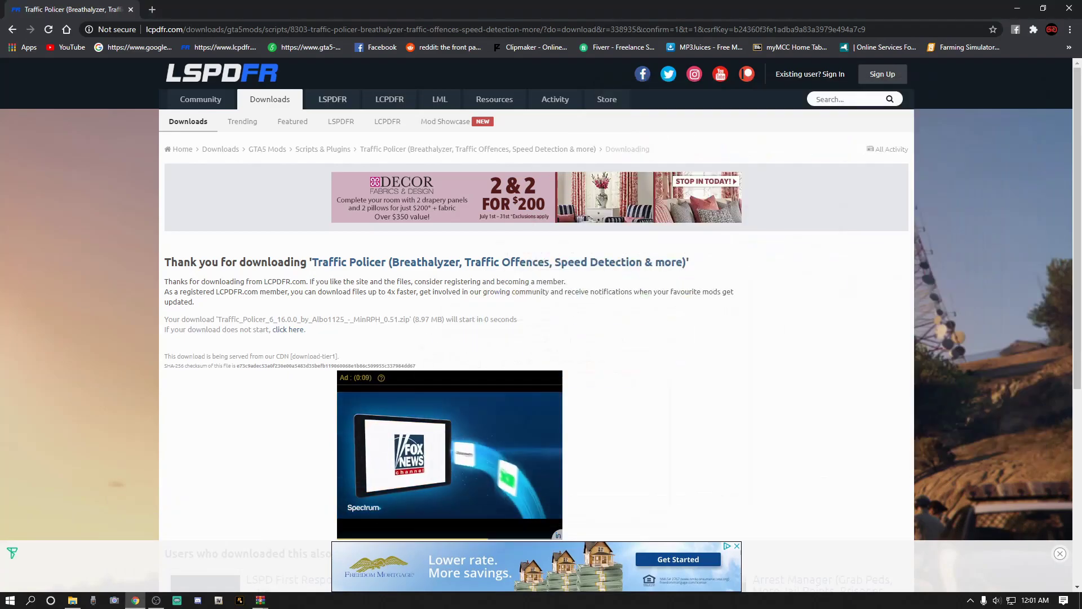
key("Escape")
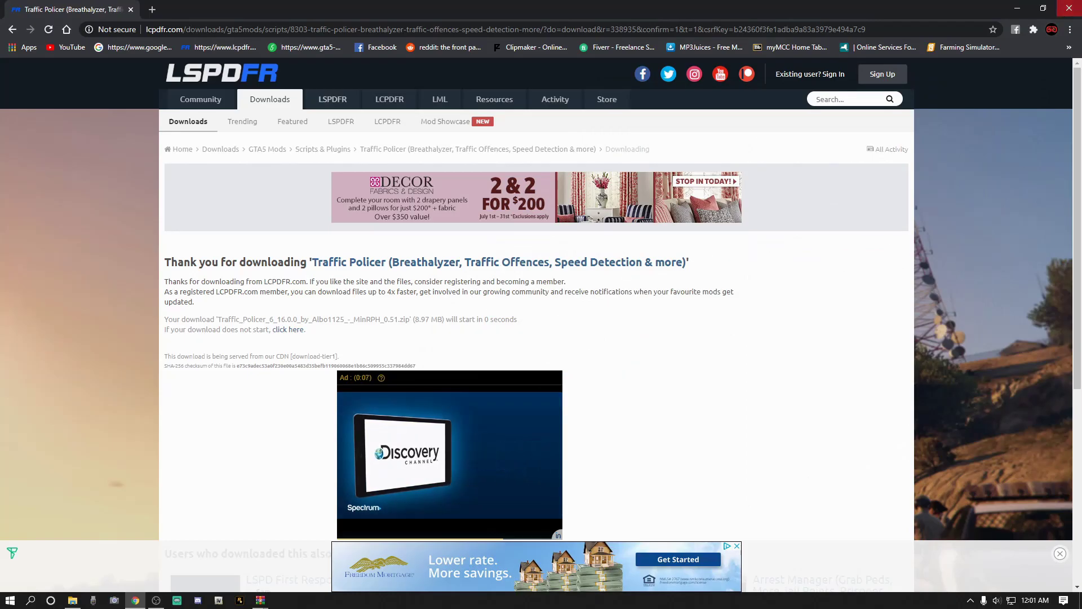
left_click(1069, 8)
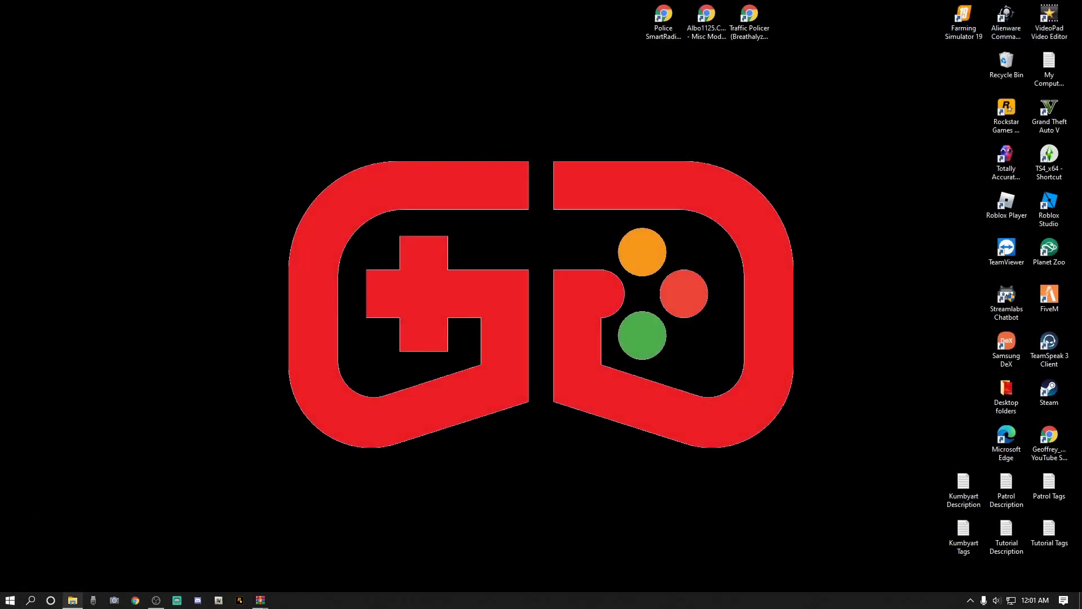
Step: Navigate to C:\Program Files (x86)\Steam\steamapps\common and select the Grand Theft Auto V folder
left_click(72, 600)
left_click(60, 496)
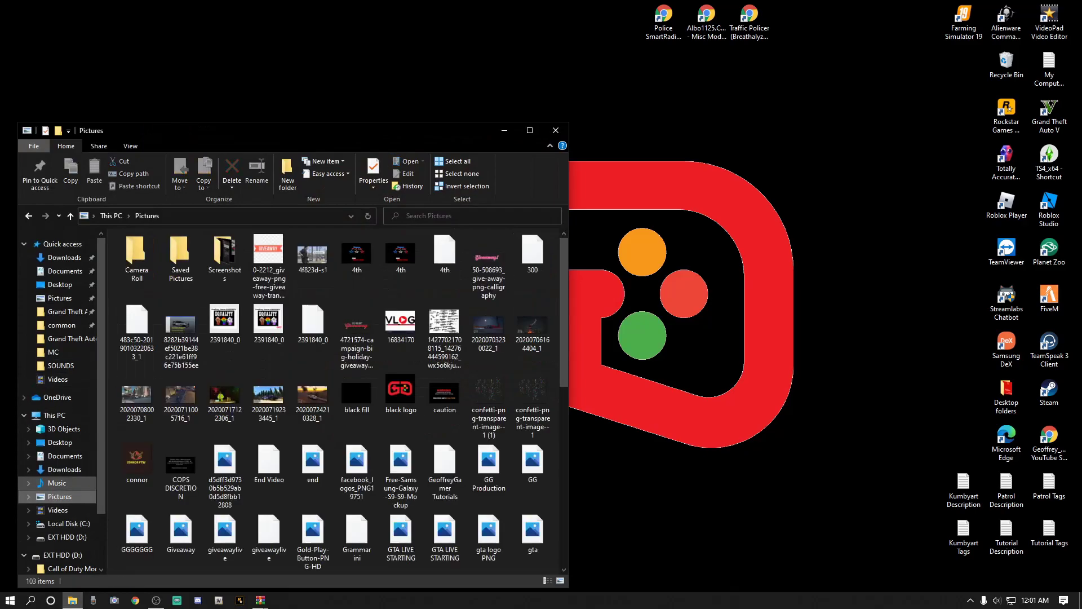
left_click(63, 523)
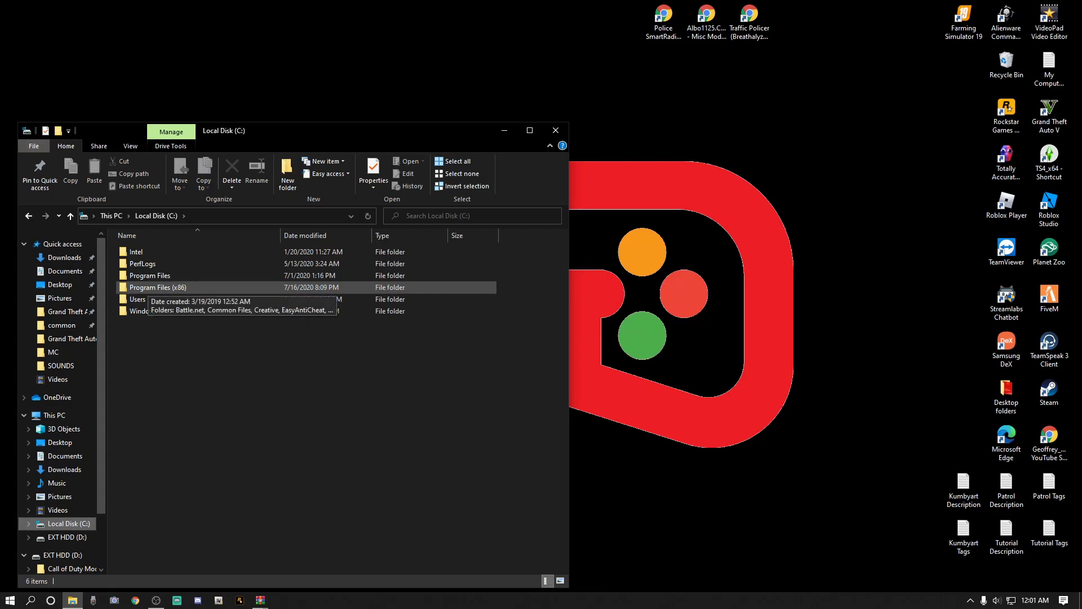
double_click(155, 287)
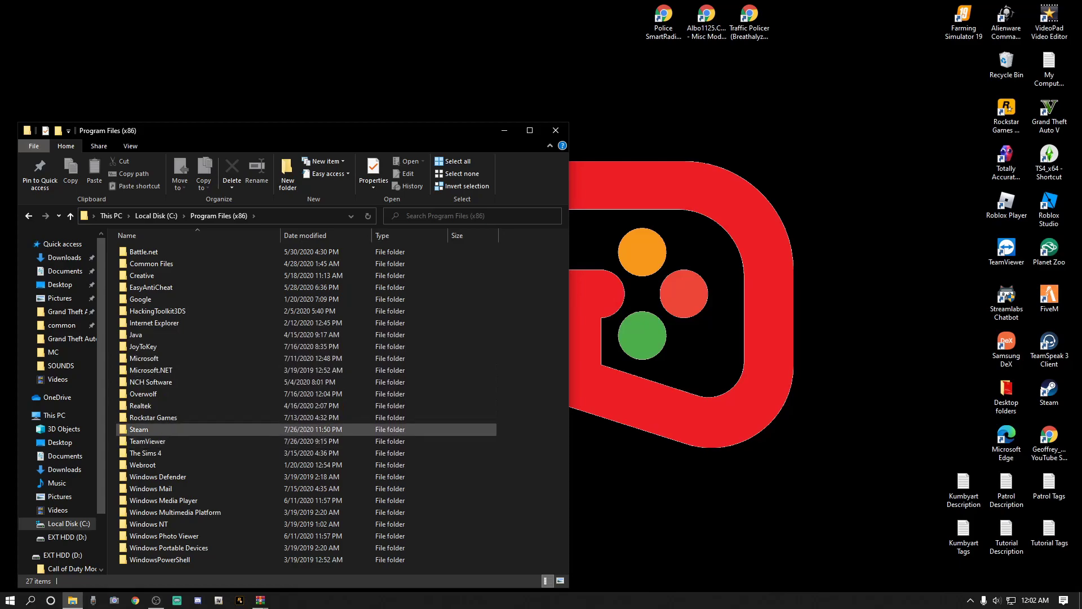
double_click(158, 429)
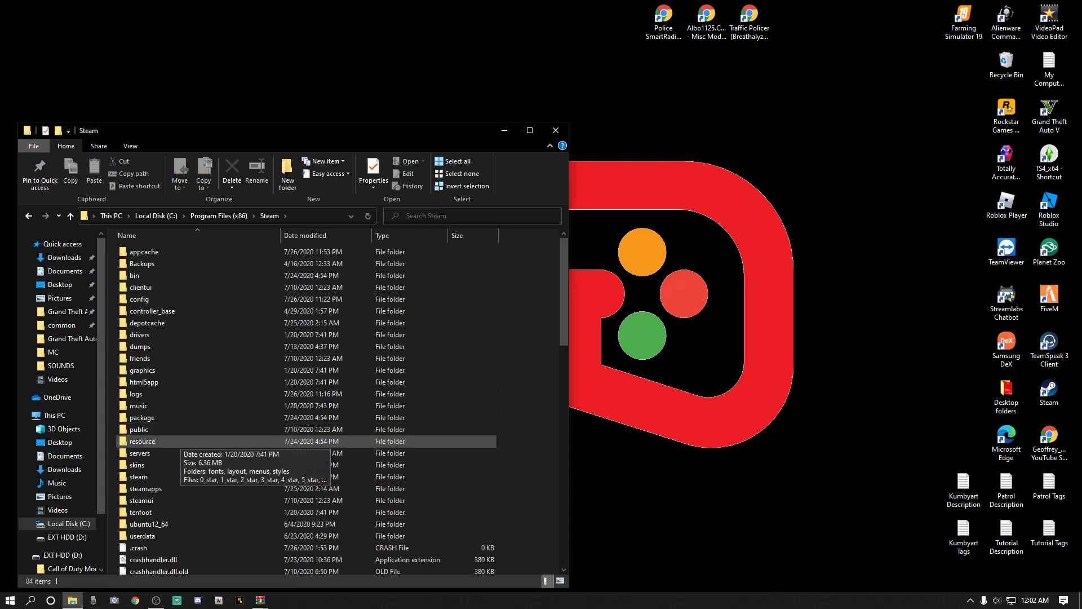
double_click(145, 488)
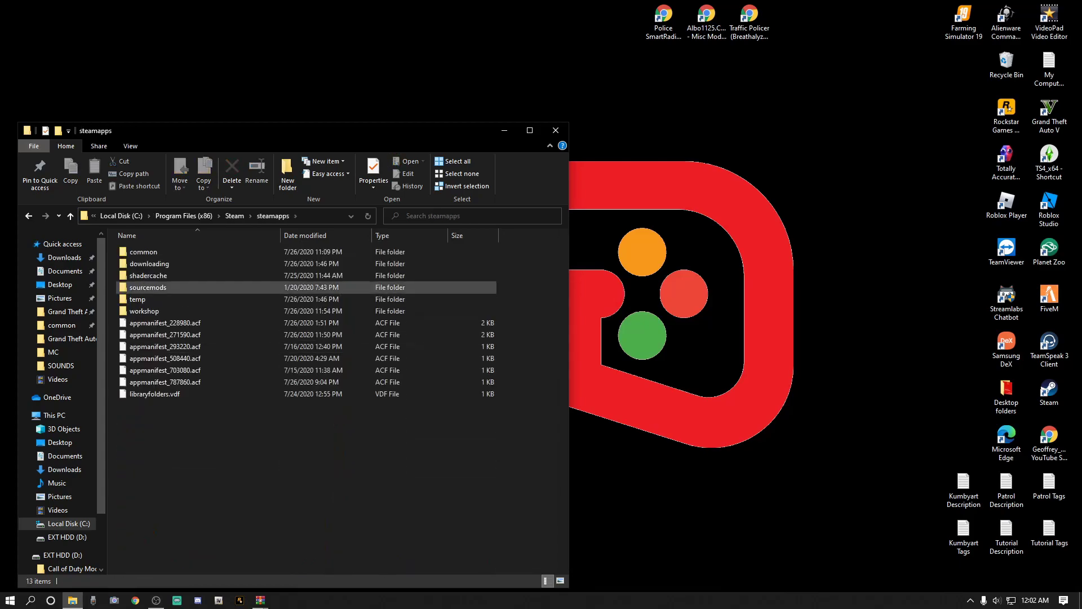
left_click(143, 251)
double_click(144, 251)
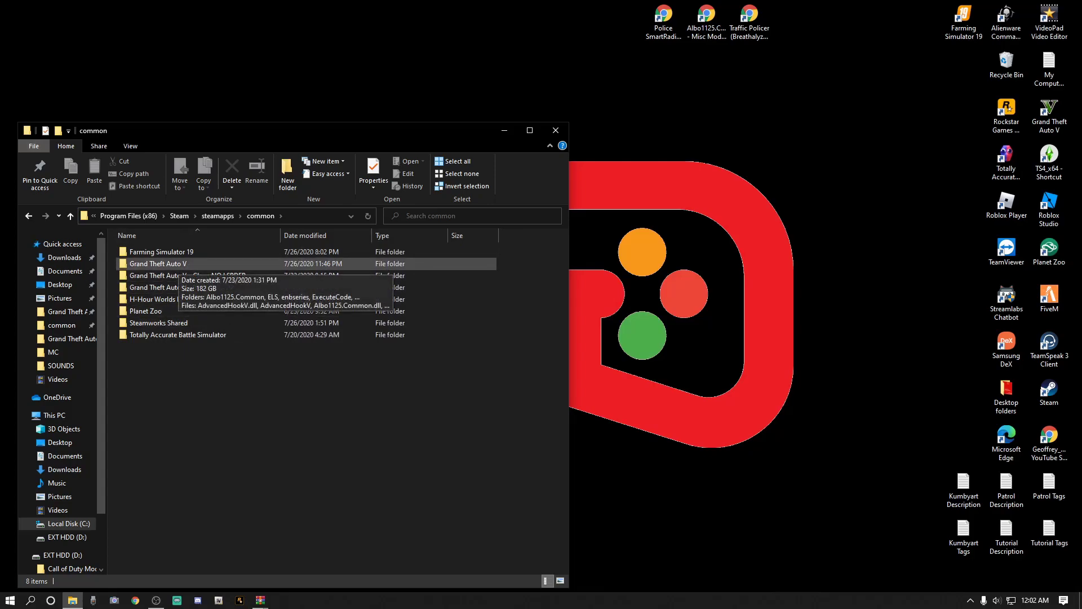
left_click(163, 264)
Step: Copy the Grand Theft Auto V folder, then open it in File Explorer
right_click(169, 263)
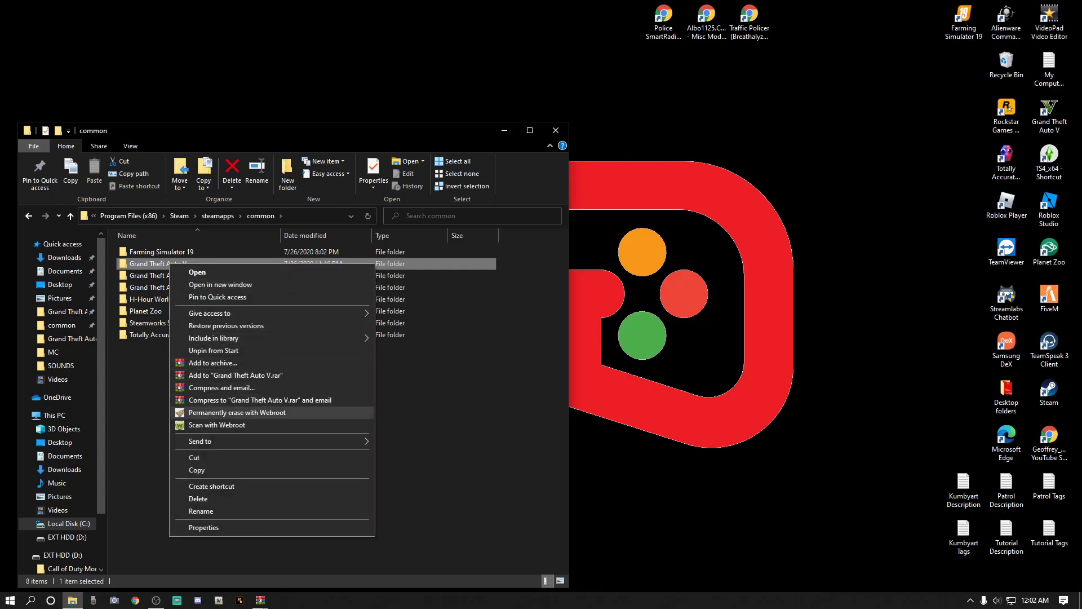
left_click(196, 470)
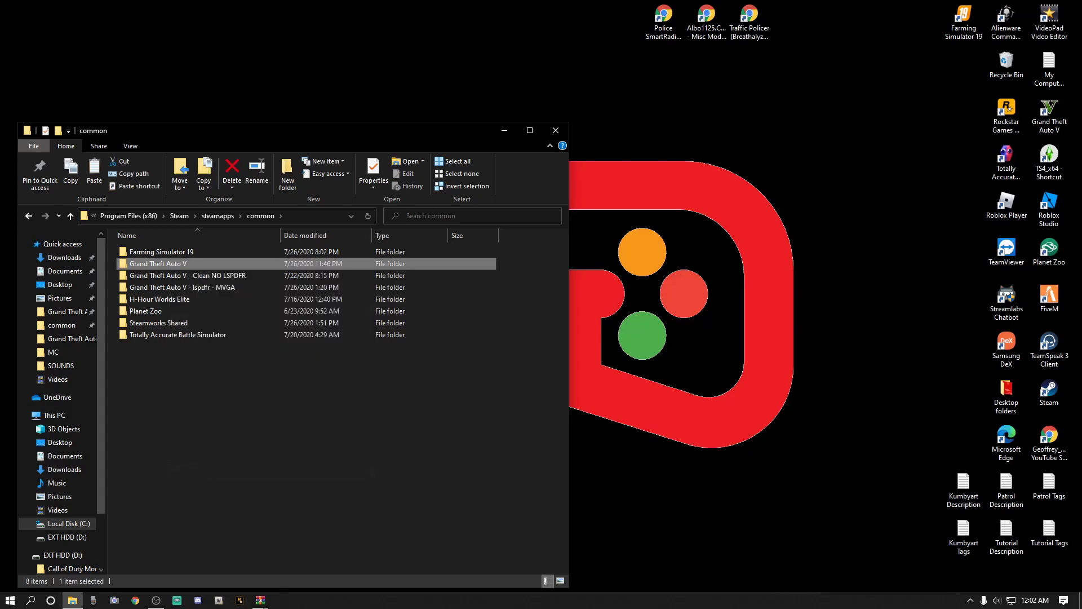
key("ctrl+space")
right_click(204, 419)
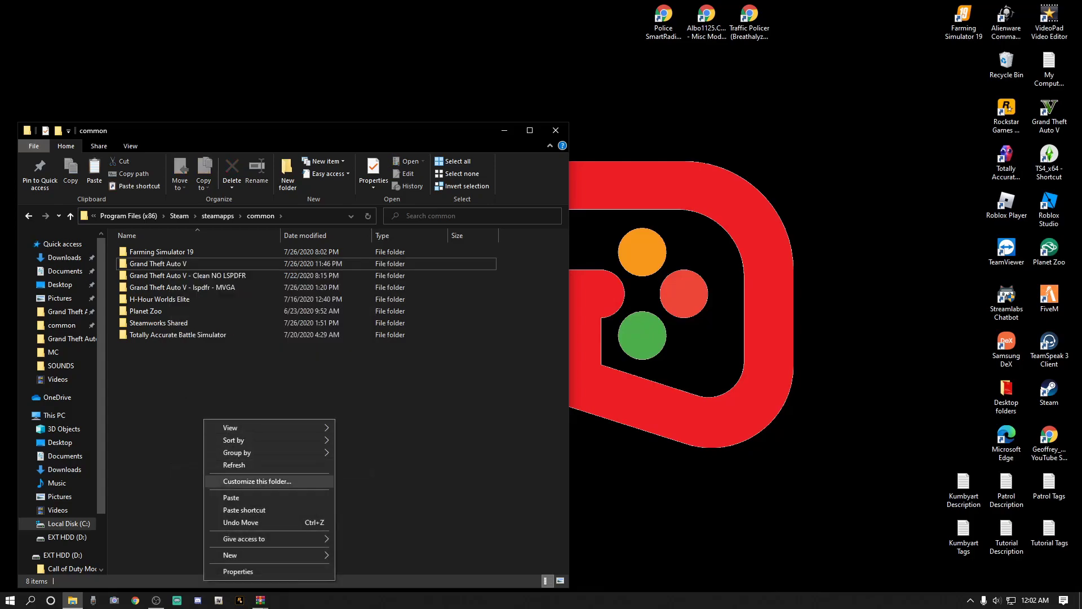
key("Escape")
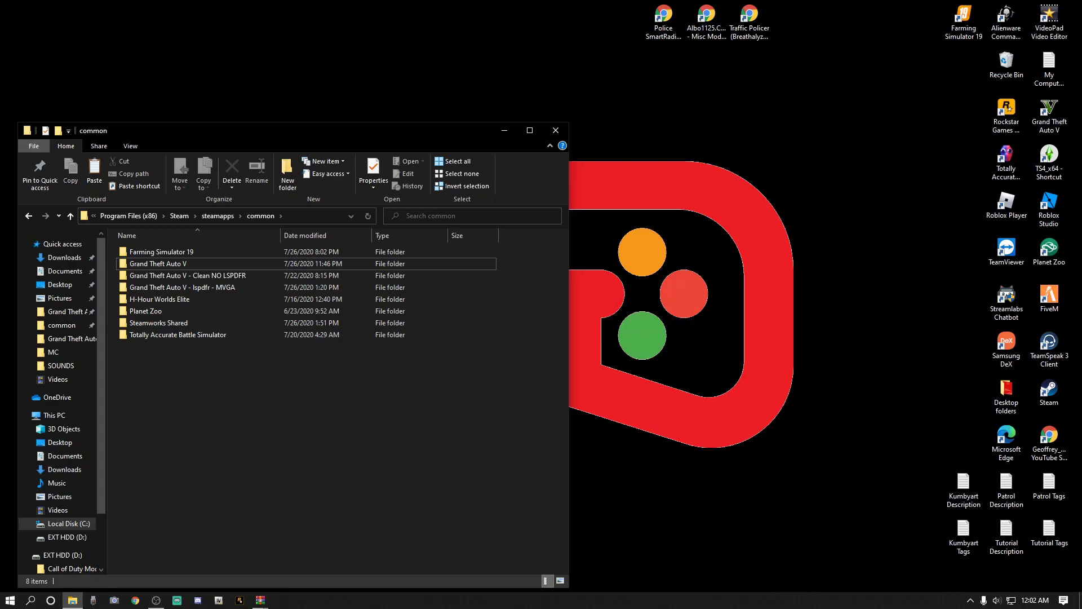
double_click(158, 263)
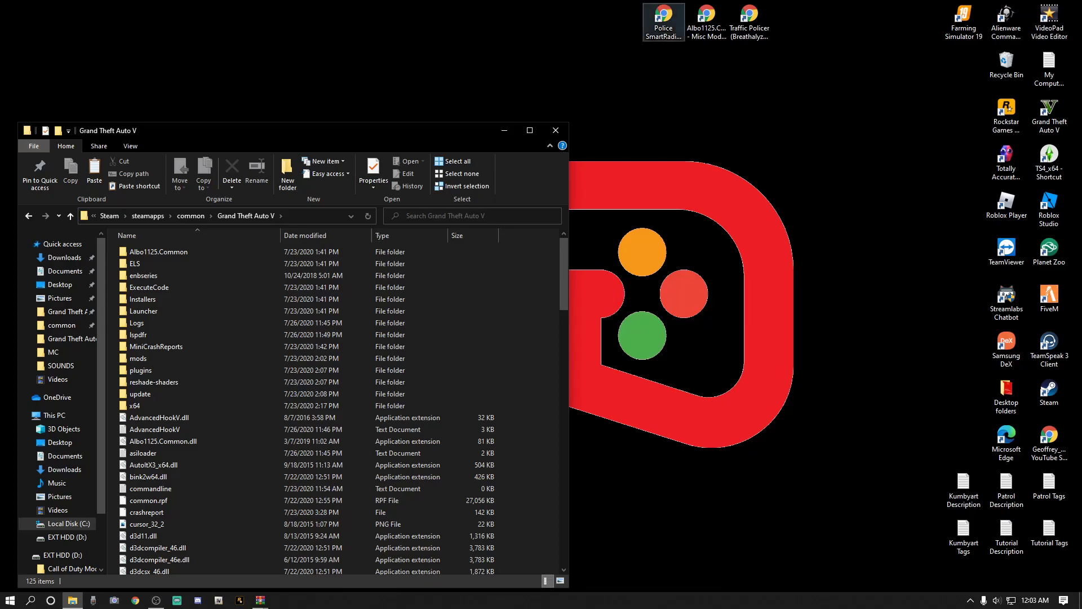
Step: Open the Police SmartRadio download shortcut from the desktop
left_click(664, 20)
double_click(663, 20)
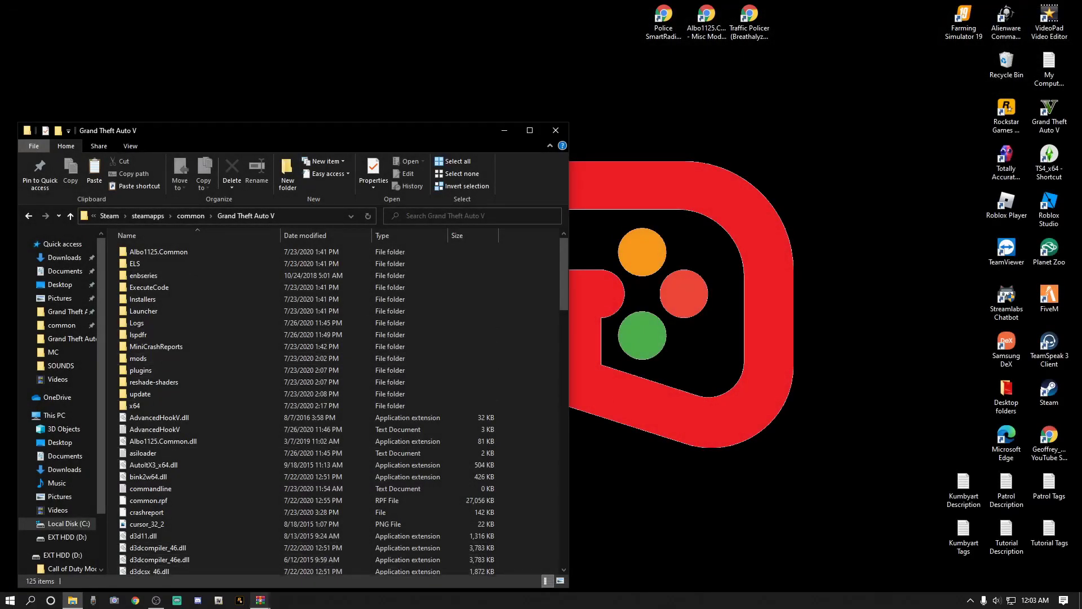
mouse_move(260, 600)
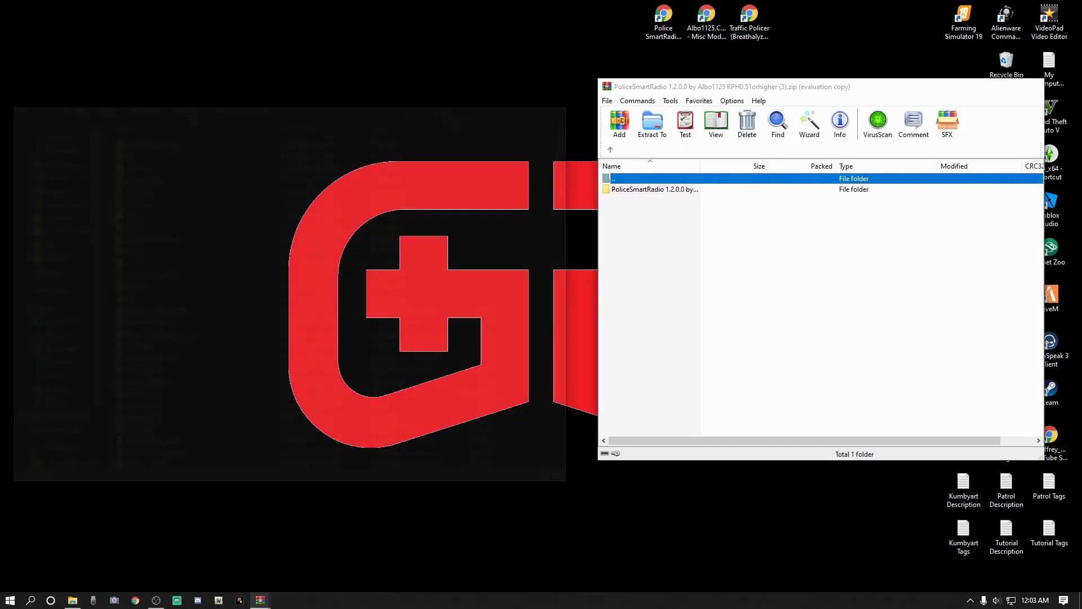
Step: Place the PoliceSmartRadio archive beside Explorer and open its PoliceSmartRadio 1.2.0.0 folder
left_click(175, 555)
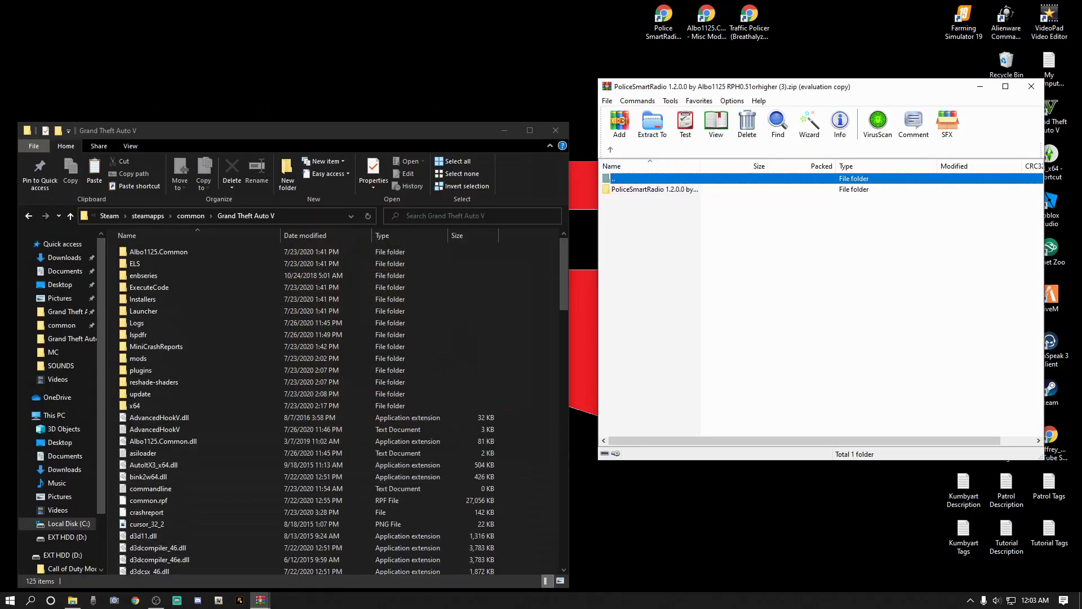
left_click_drag(362, 131, 381, 62)
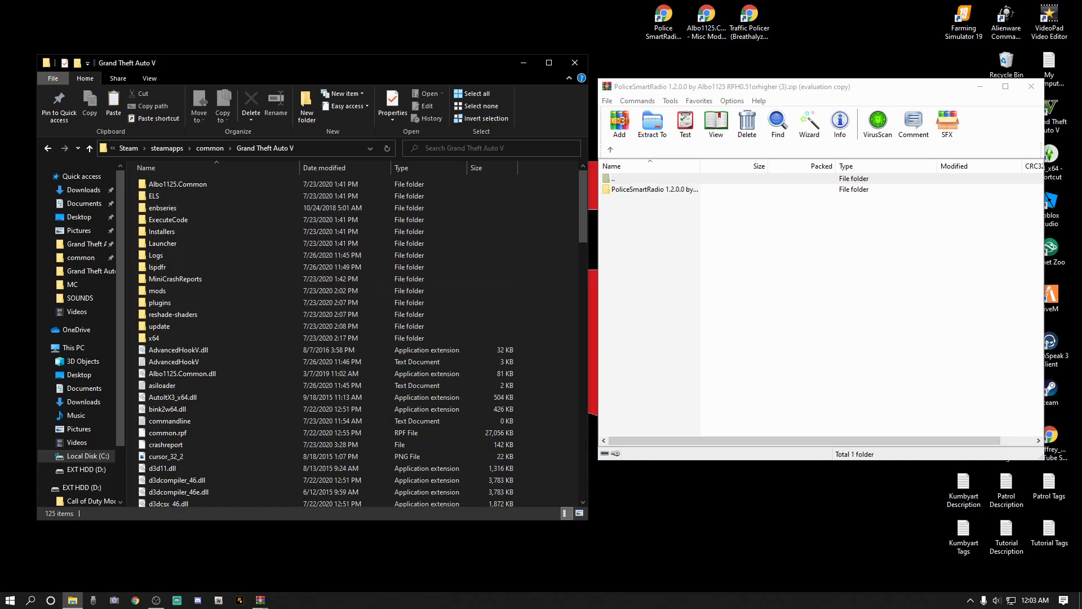
left_click(654, 189)
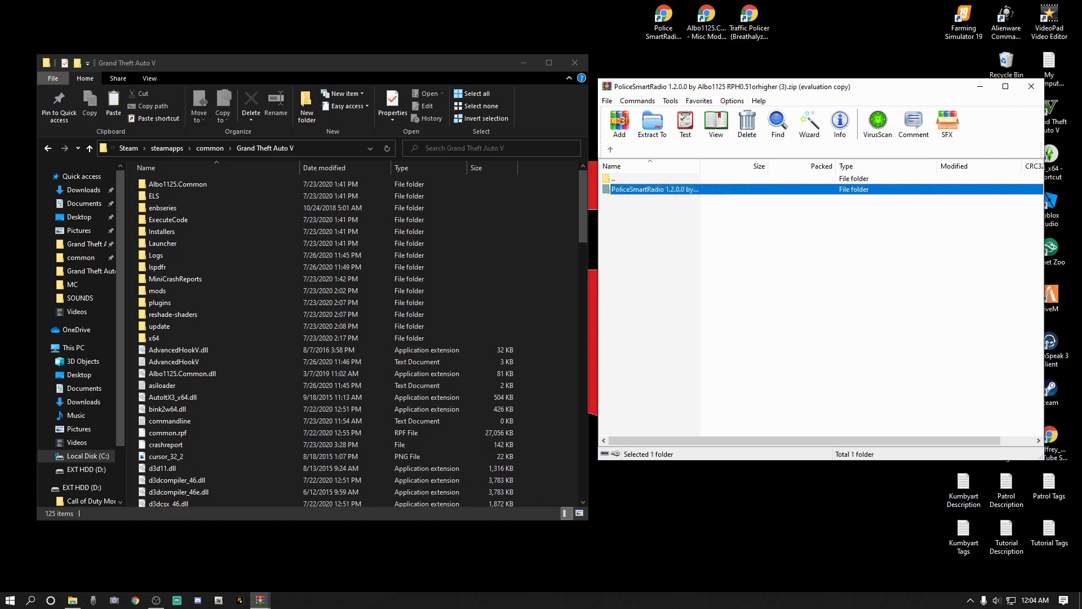
key("Return")
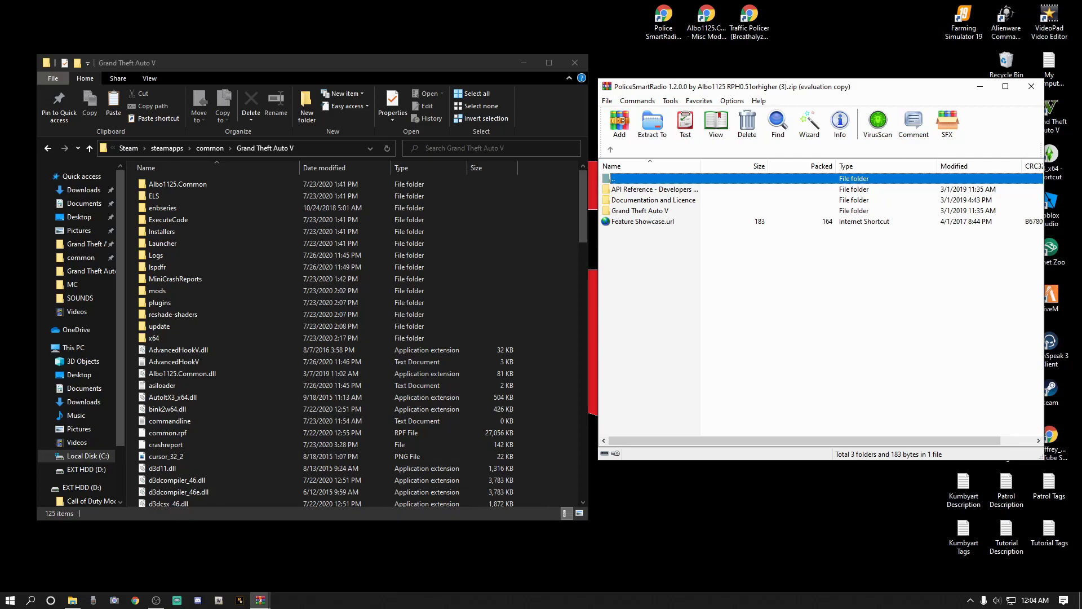
Step: Drag the archive's Plugins and Albo1125.Common.dll into the GTA V folder, replacing existing files
double_click(640, 210)
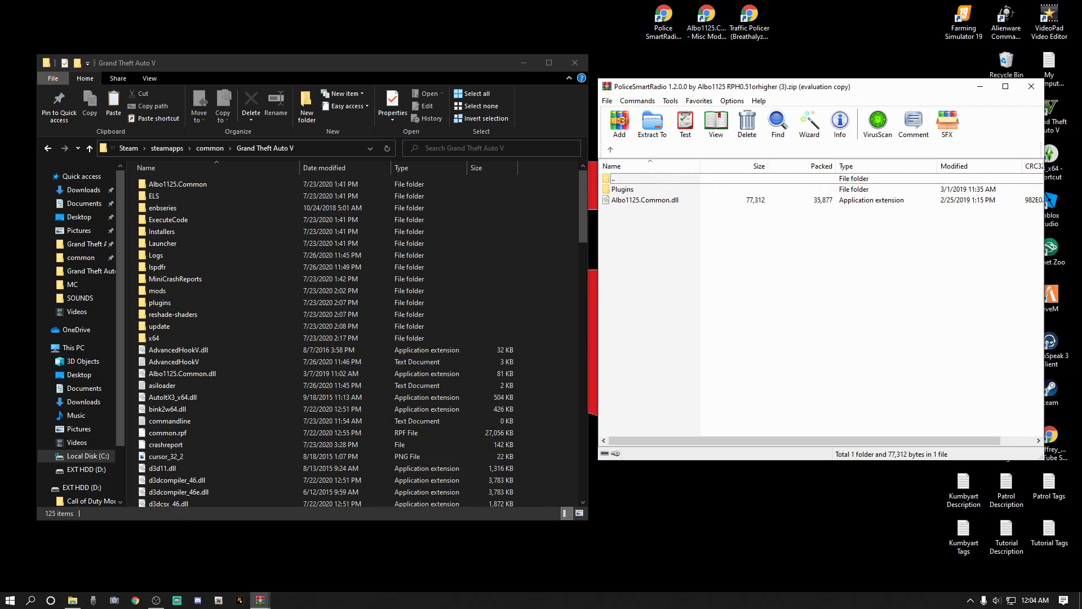
left_click_drag(632, 247, 633, 189)
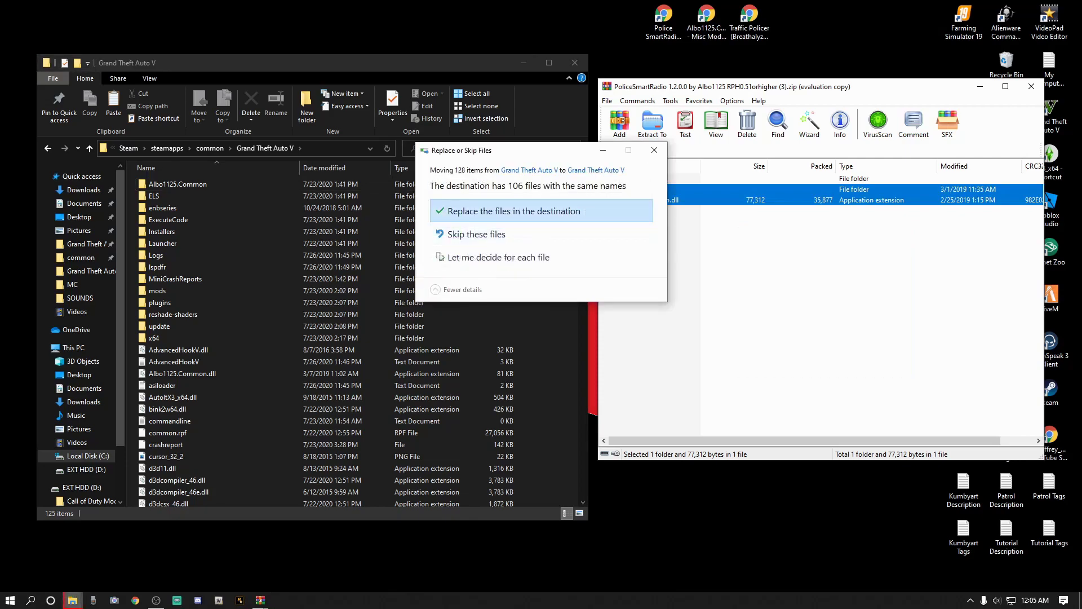
left_click(513, 211)
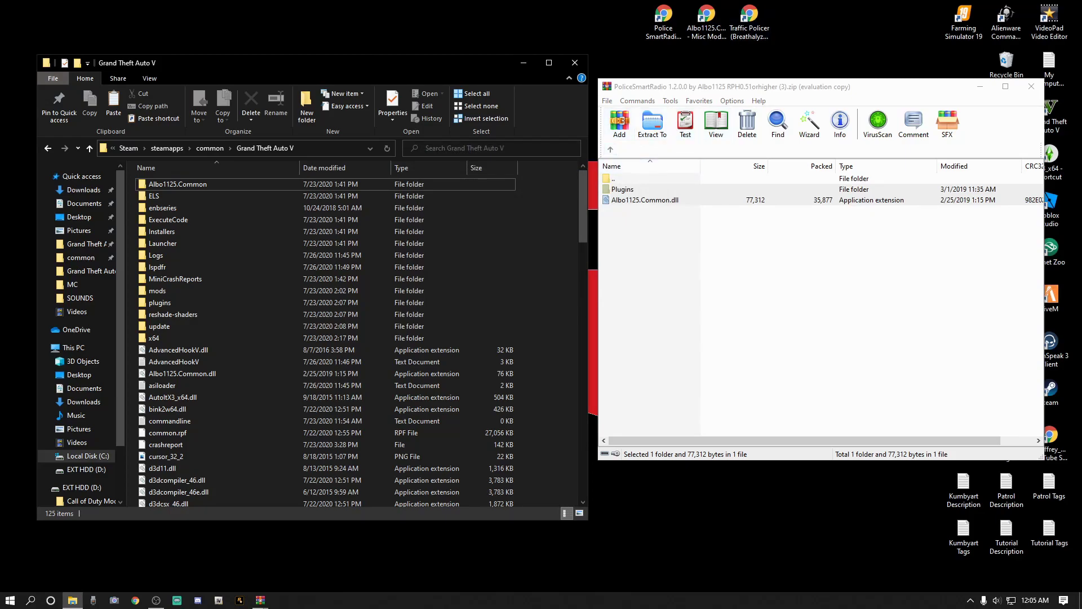
left_click(818, 316)
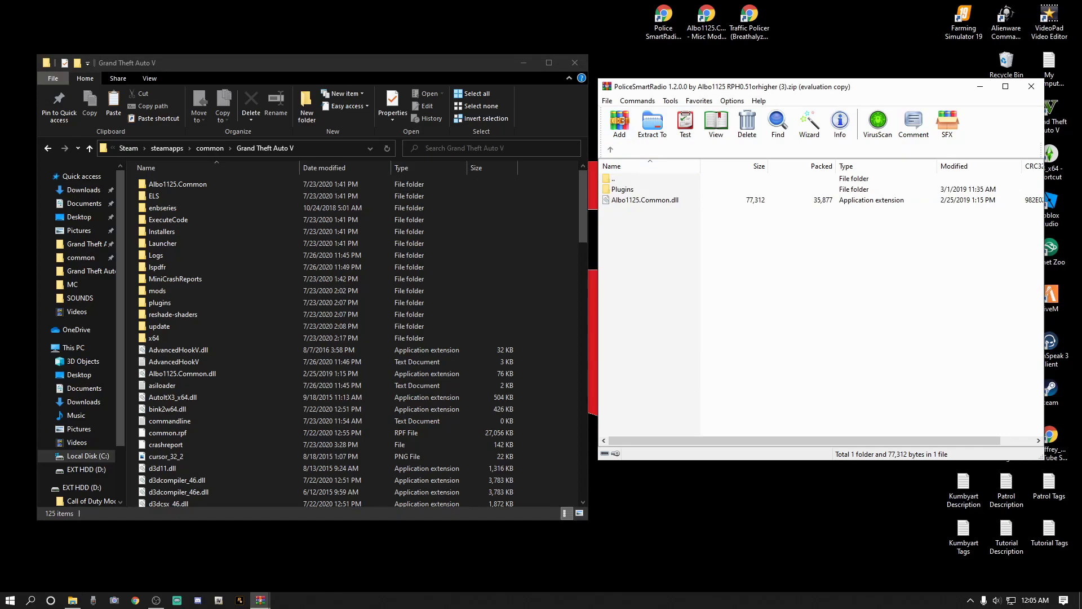
Step: Browse the archive's Plugins, LSPDFR and PoliceSmartRadio folders, ending back one level above Plugins
key("Return")
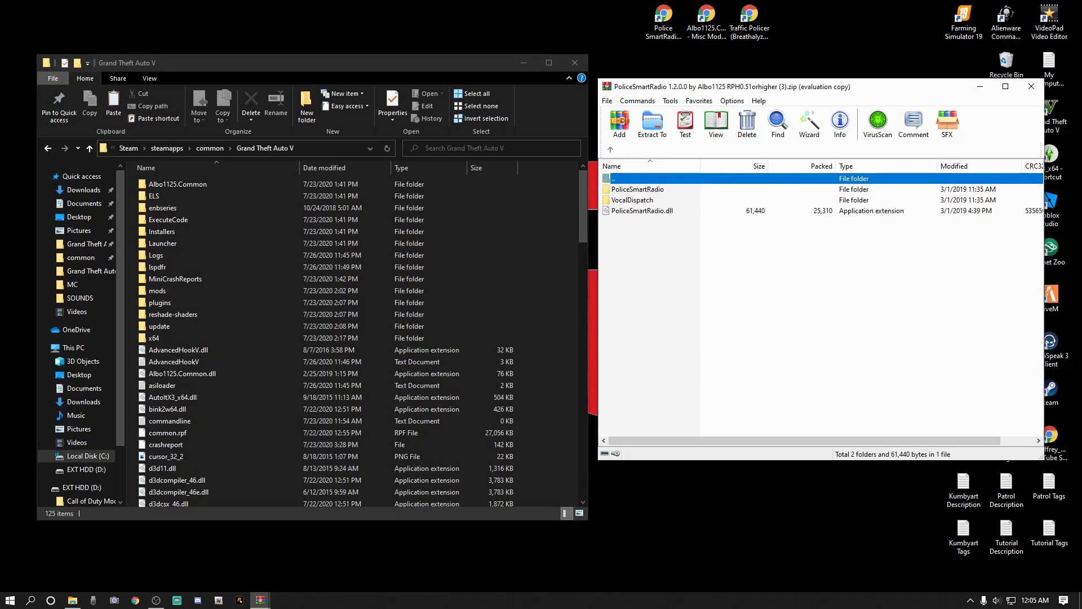
key("Down")
key("Return")
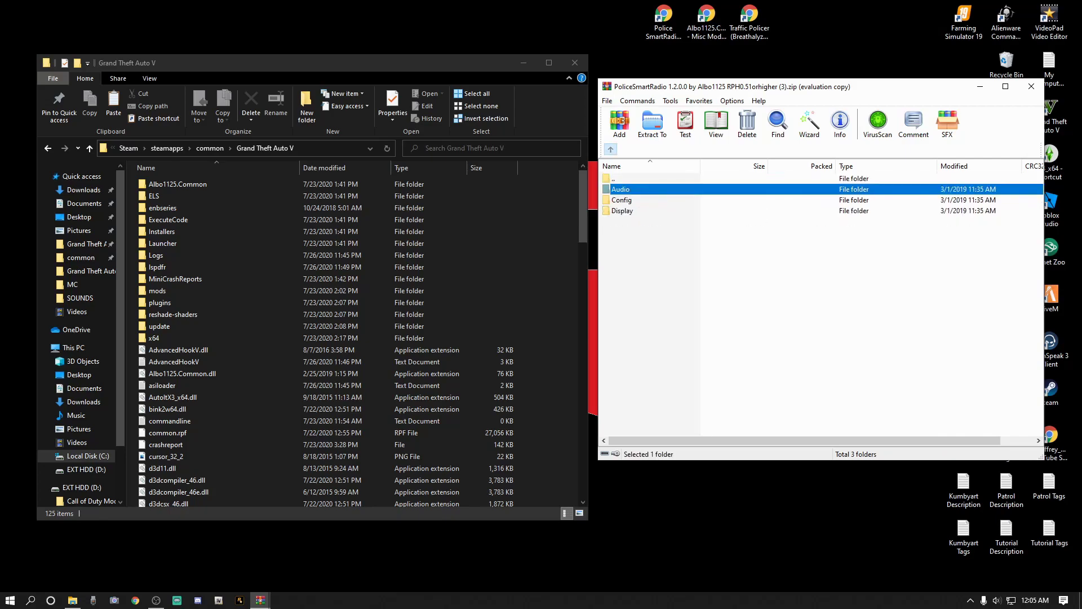
key("Return")
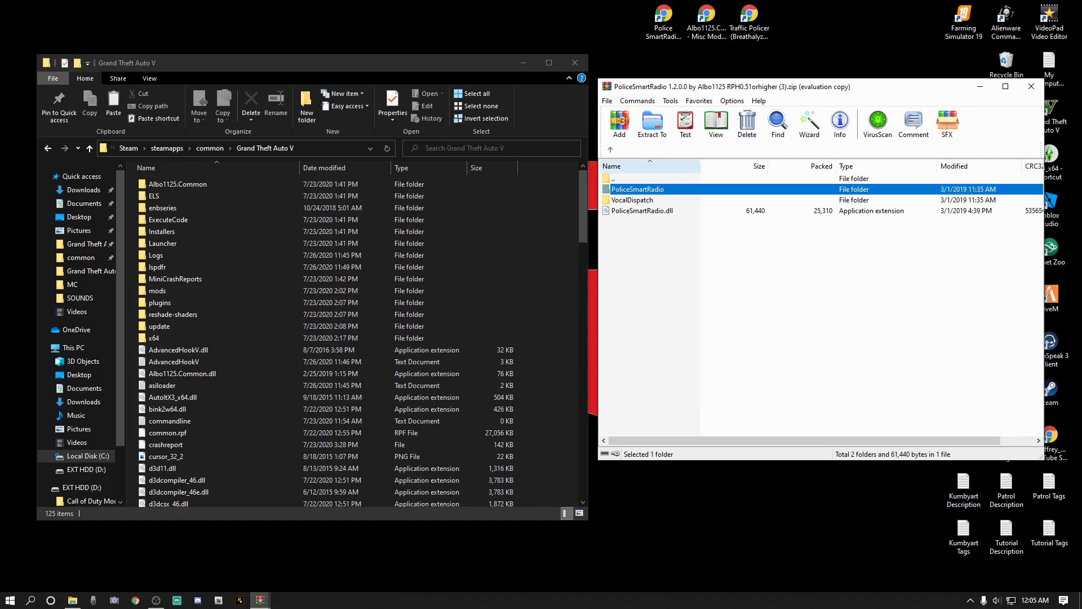
left_click(610, 149)
key("Return")
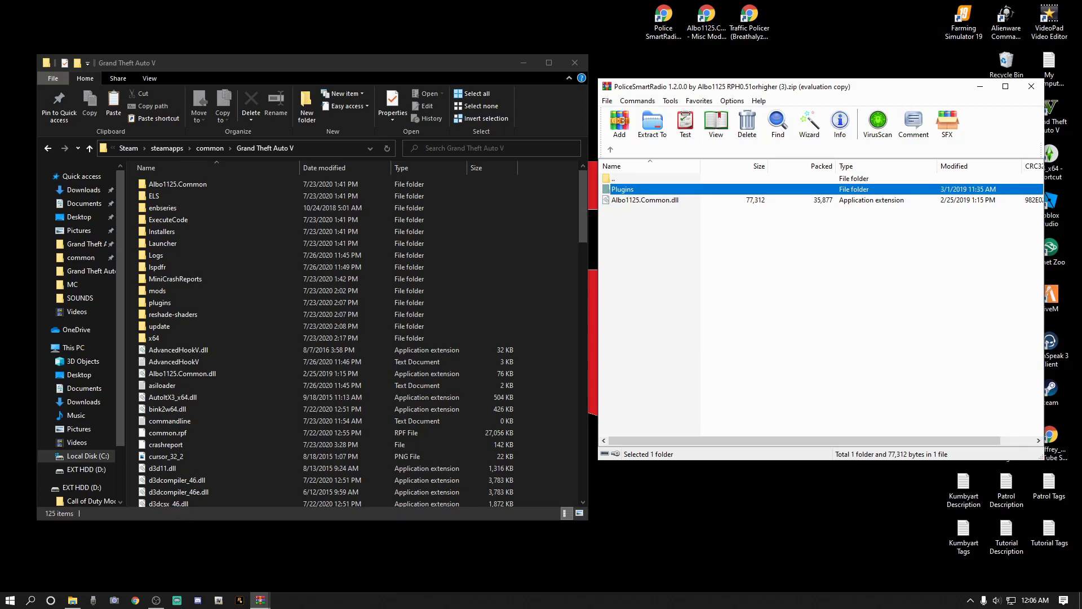
key("Return")
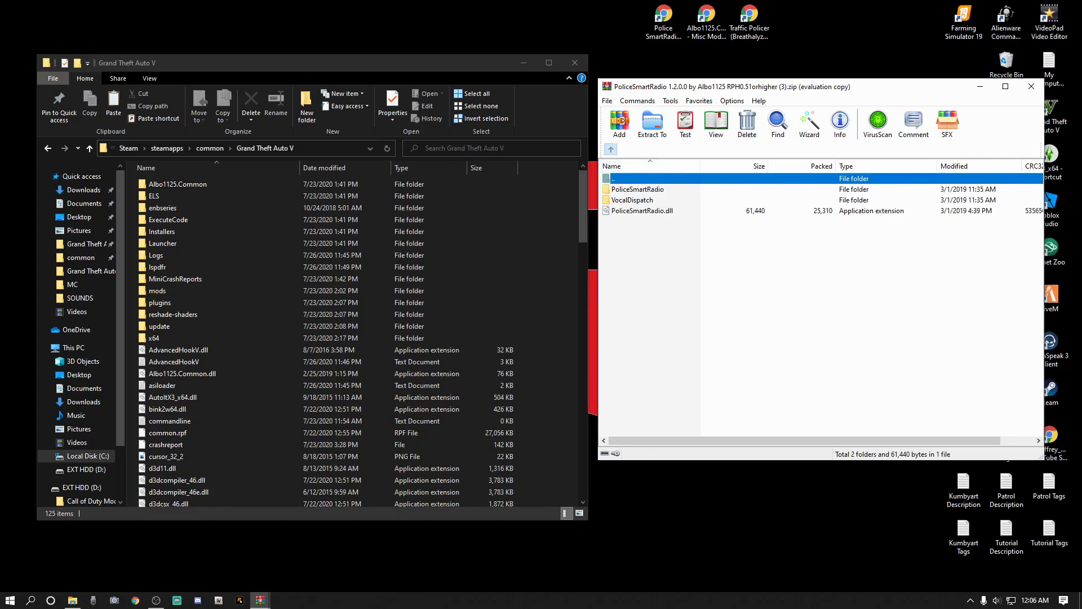
key("Return")
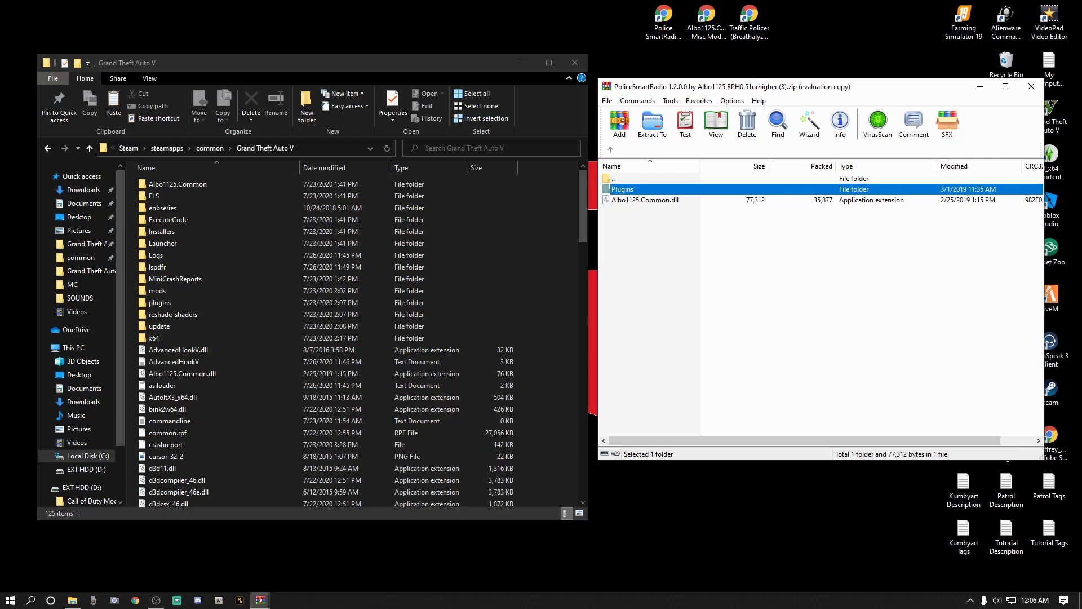
Step: Open plugins\LSPDFR in both the game folder and the archive to compare the PoliceSmartRadio folders
double_click(160, 302)
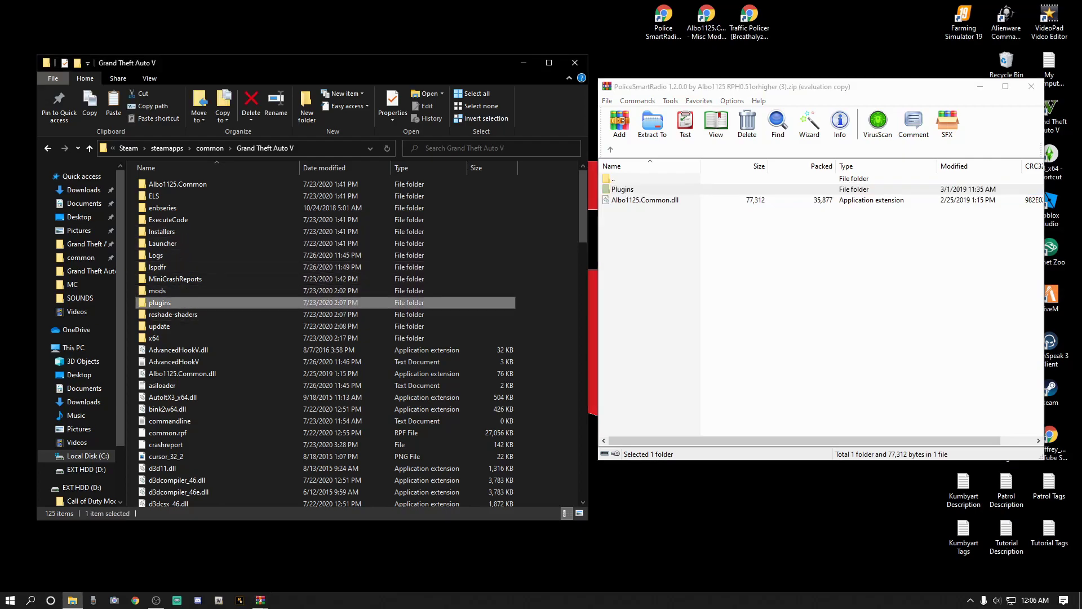
double_click(622, 189)
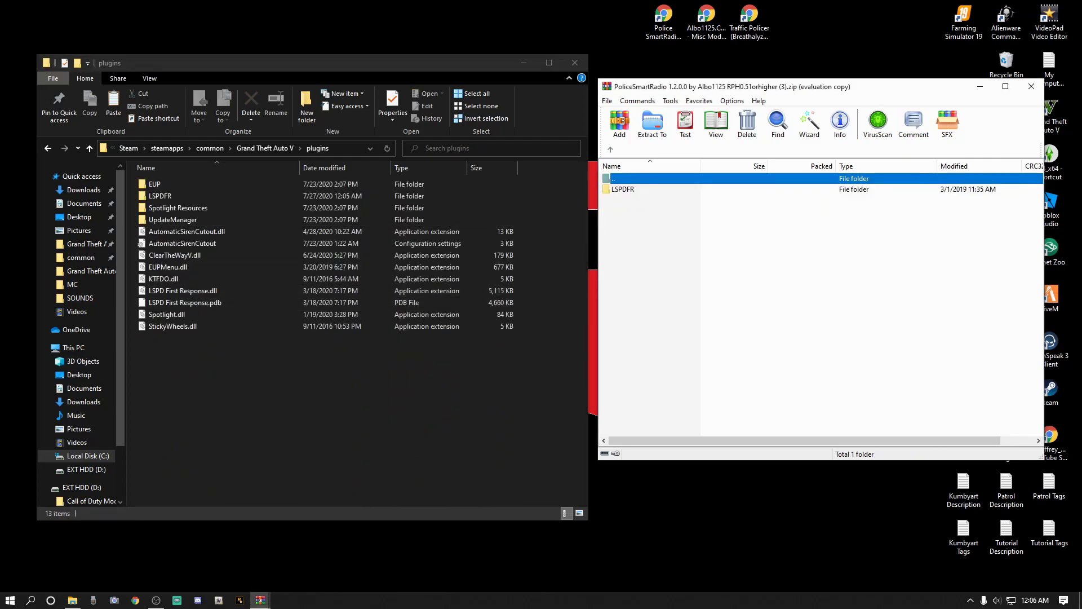
double_click(623, 189)
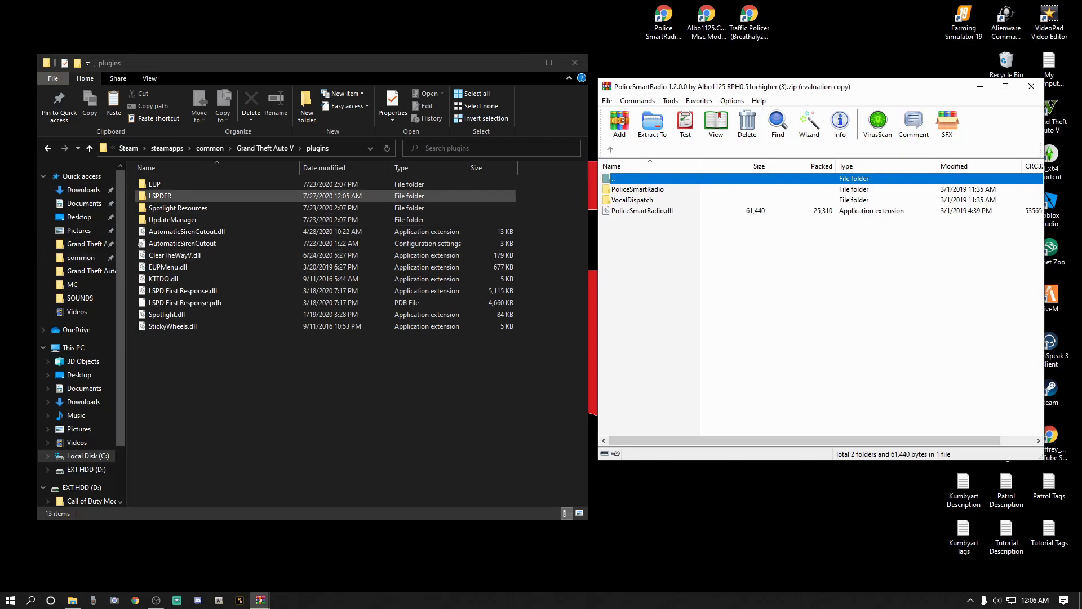
double_click(159, 196)
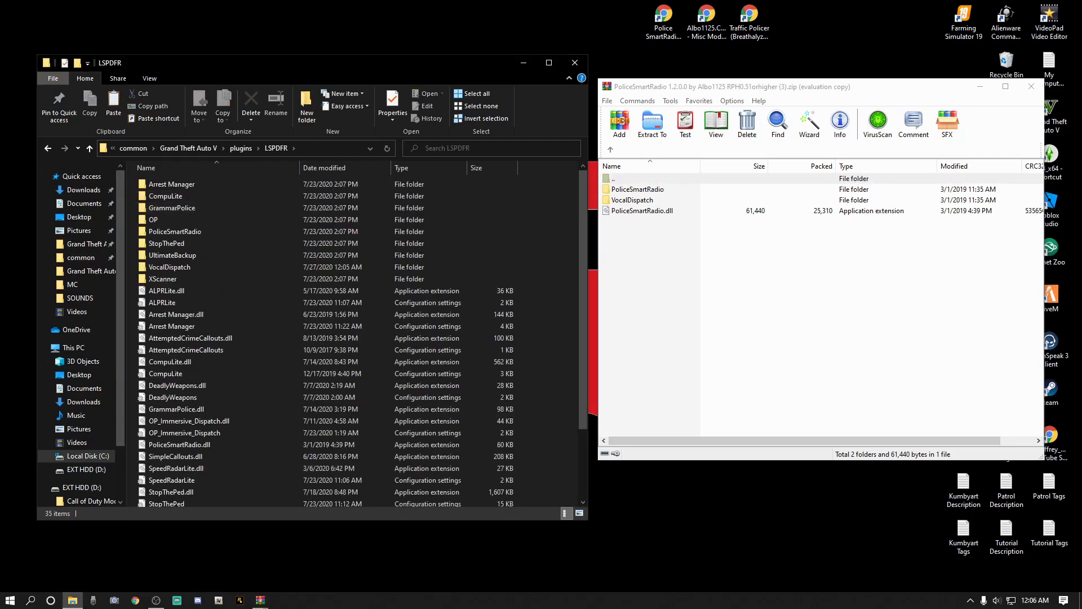
double_click(637, 189)
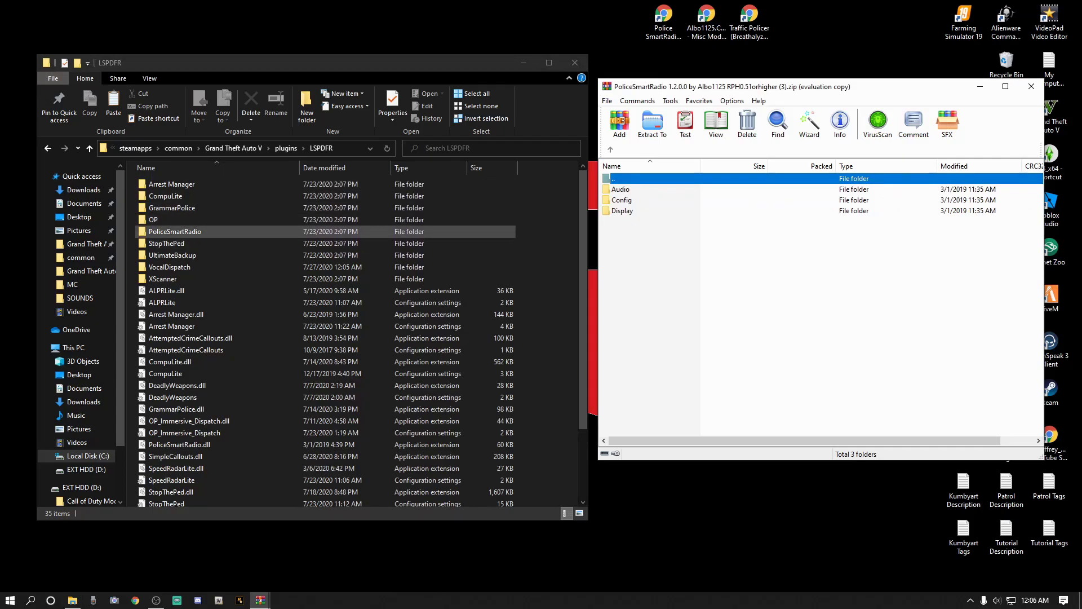
right_click(159, 231)
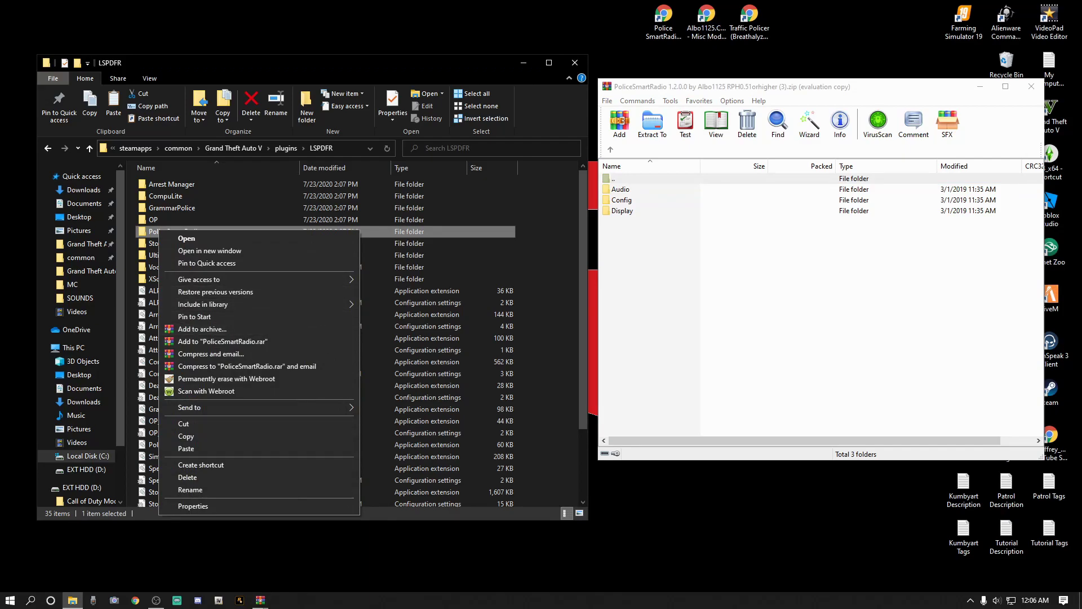
left_click(817, 310)
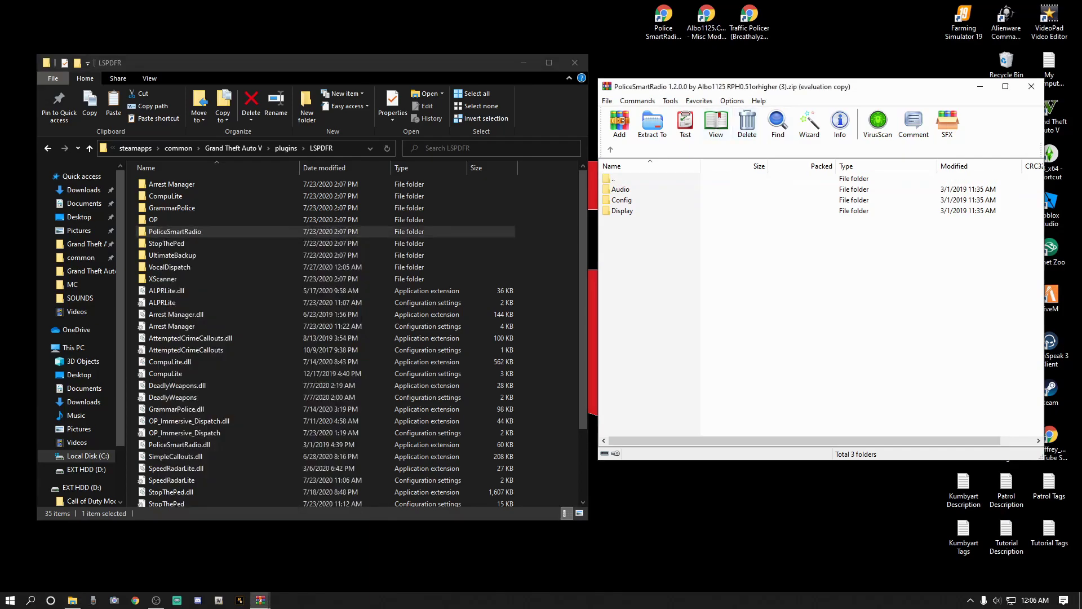
Step: Check the archive's Audio and VocalDispatch folders, then return Explorer to Grand Theft Auto V
double_click(620, 189)
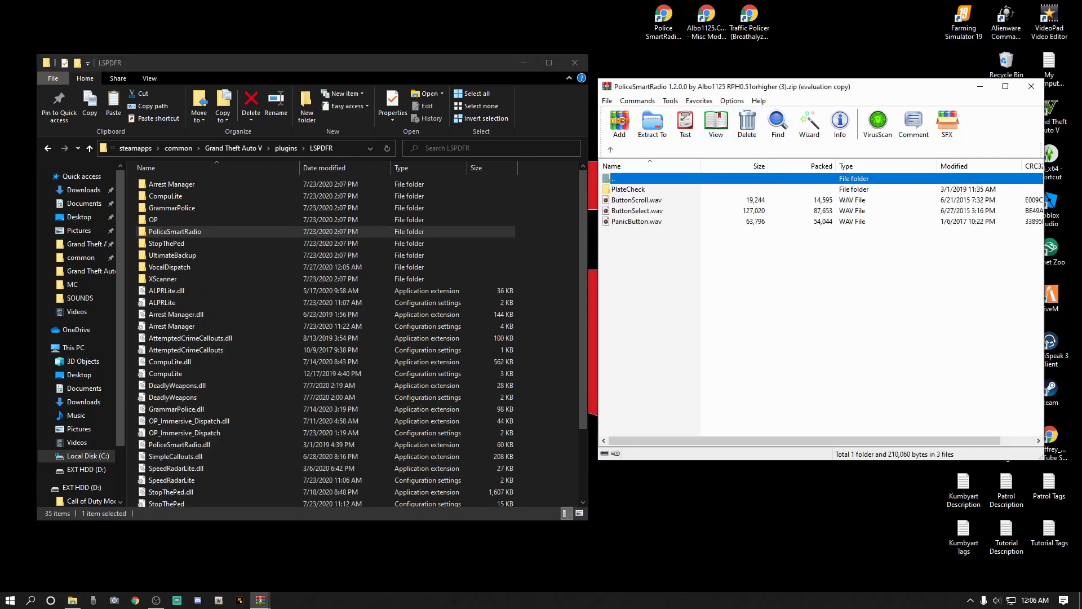
left_click(611, 149)
left_click(610, 149)
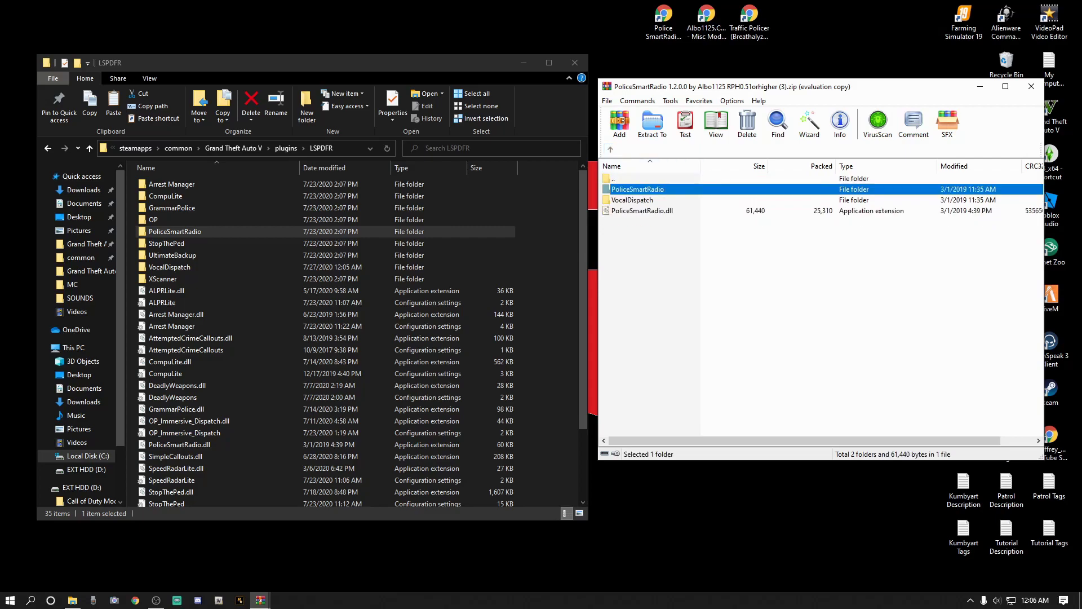
left_click(632, 200)
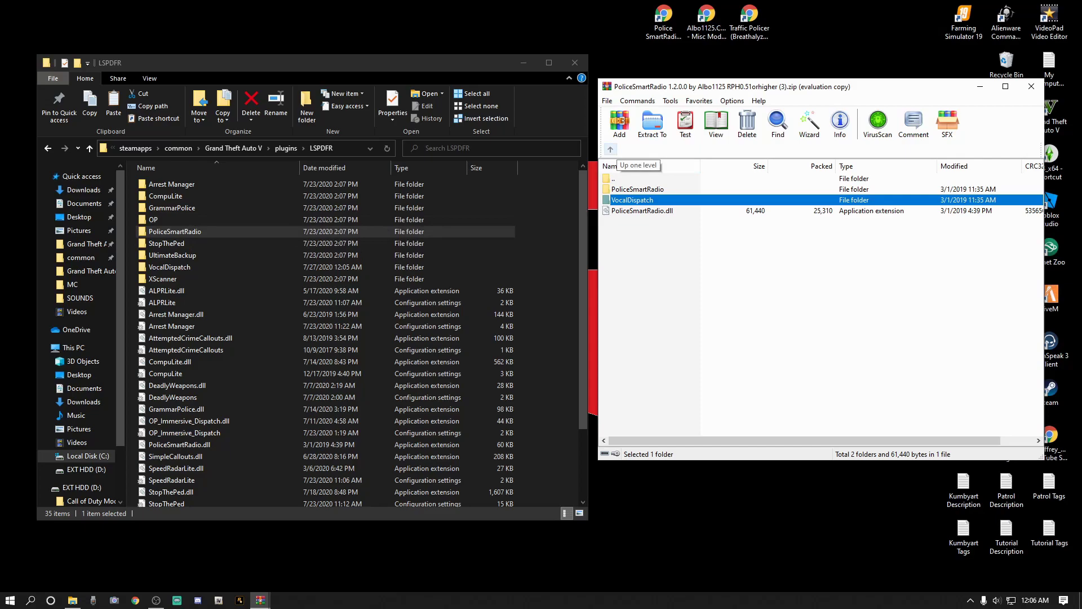
left_click(610, 149)
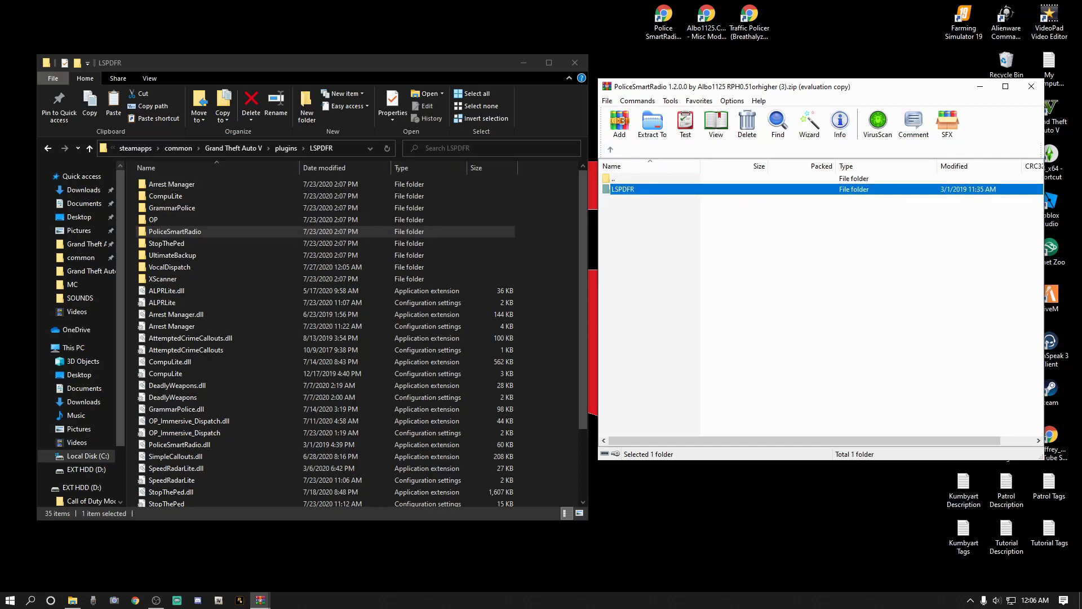
left_click(81, 257)
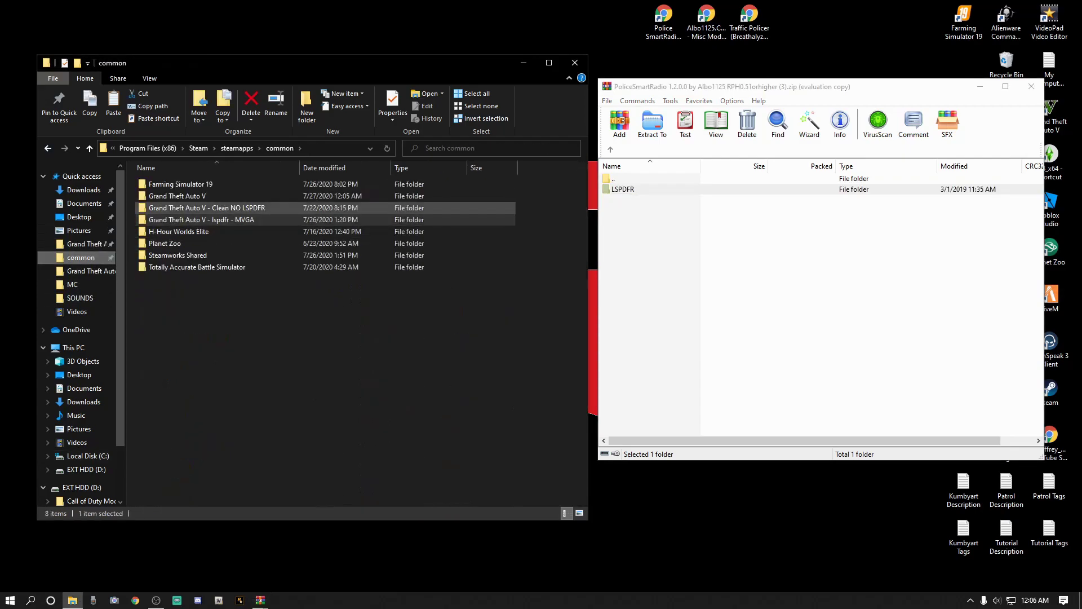
double_click(177, 196)
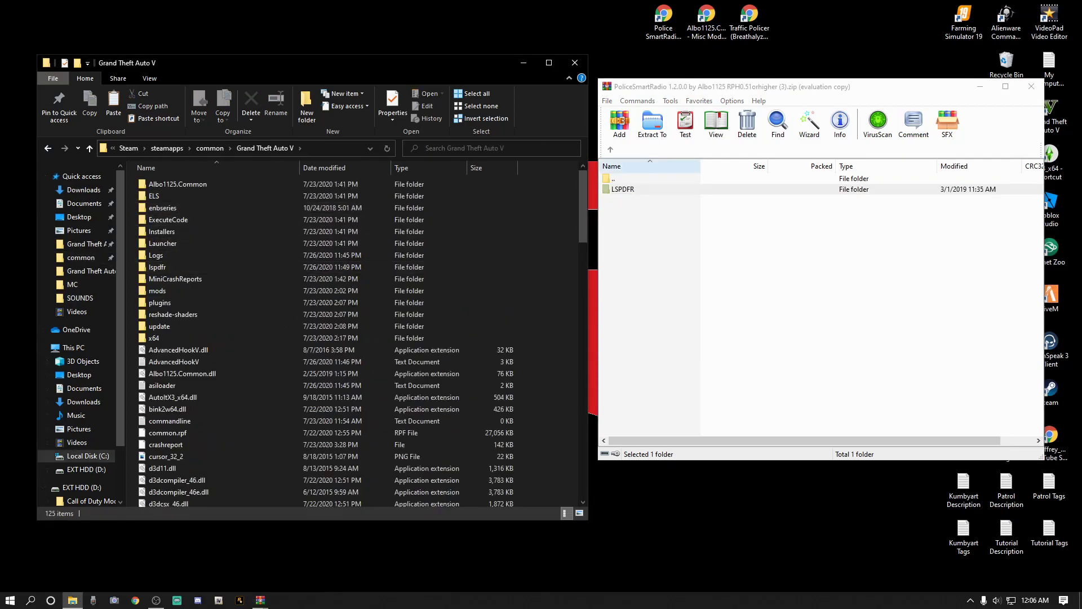
double_click(623, 189)
left_click(637, 211)
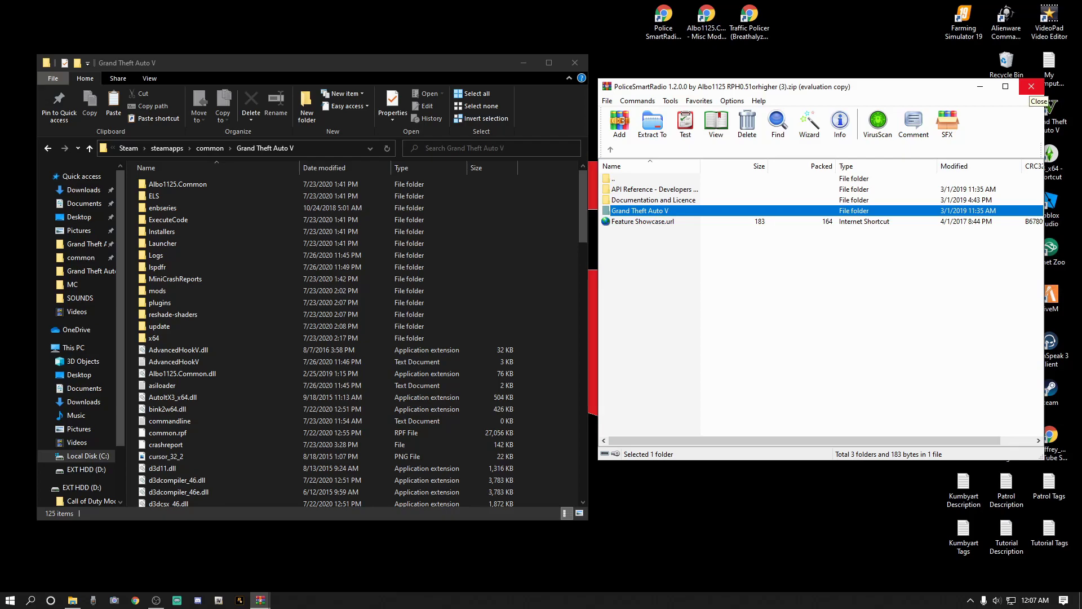
Step: Close the PoliceSmartRadio archive and browse into the game's plugins\LSPDFR folder
left_click(1031, 86)
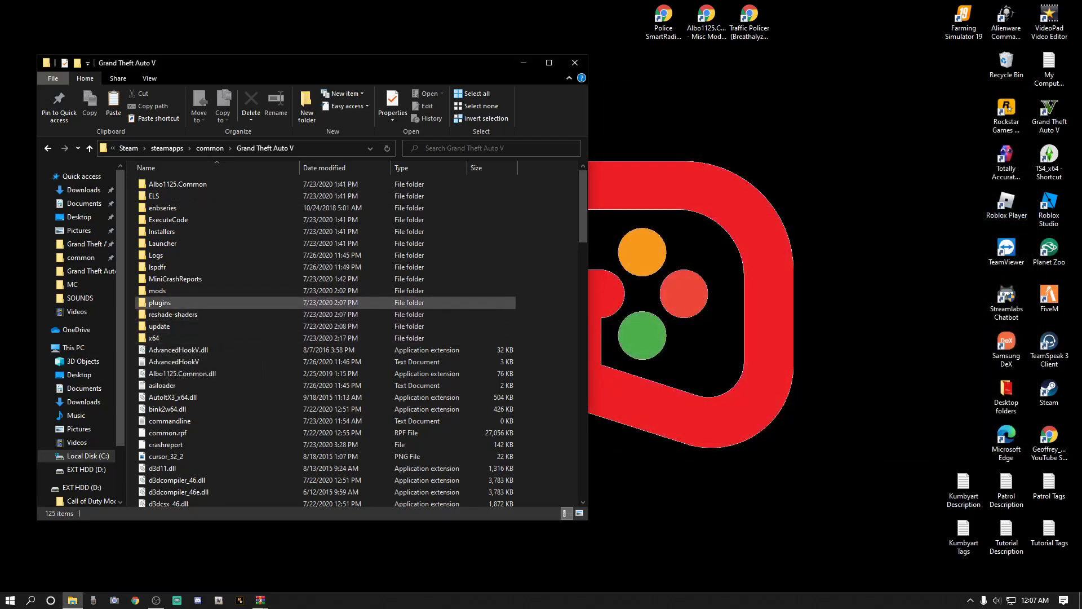
double_click(169, 302)
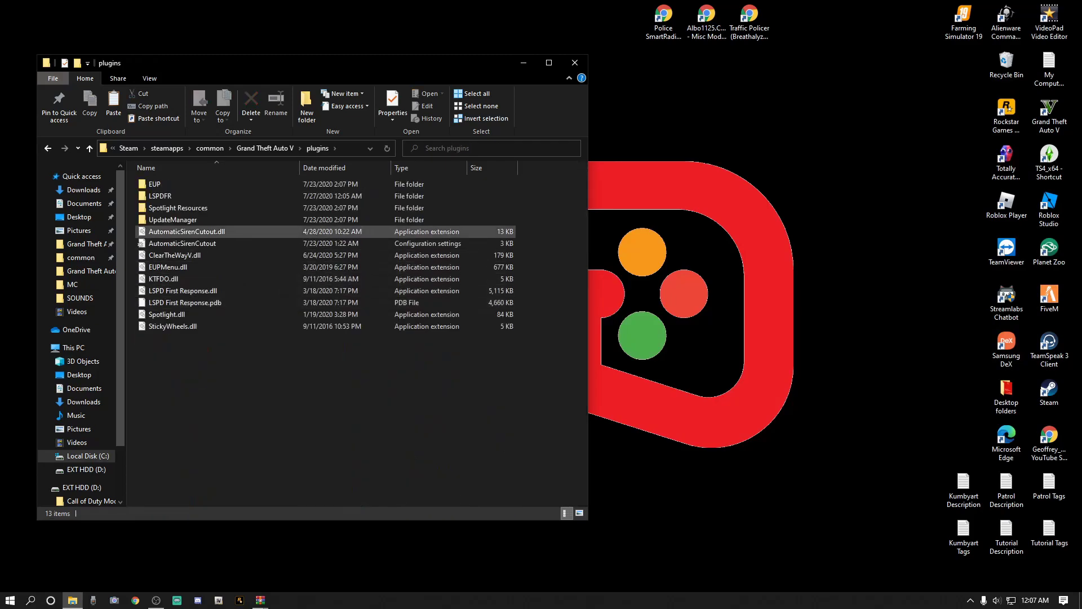
double_click(169, 196)
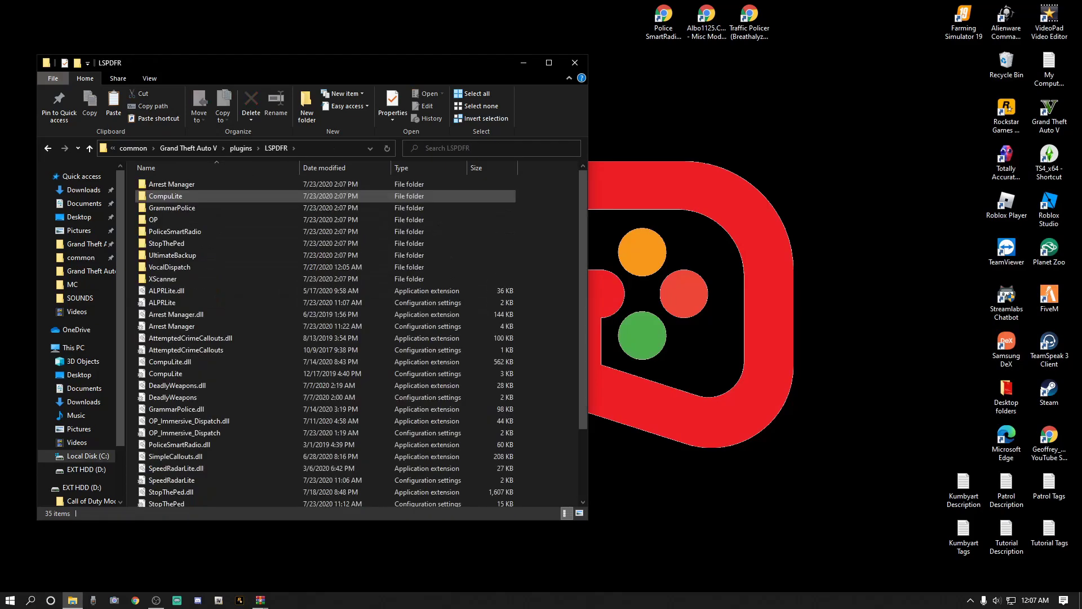
scroll(181, 445, "down", 3)
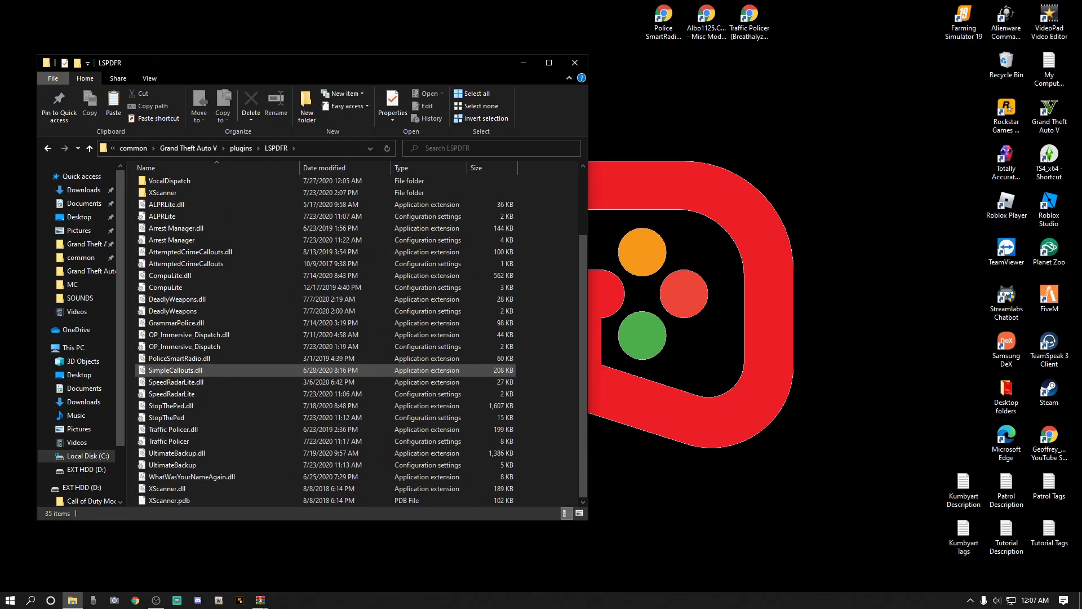
scroll(180, 370, "up", 2)
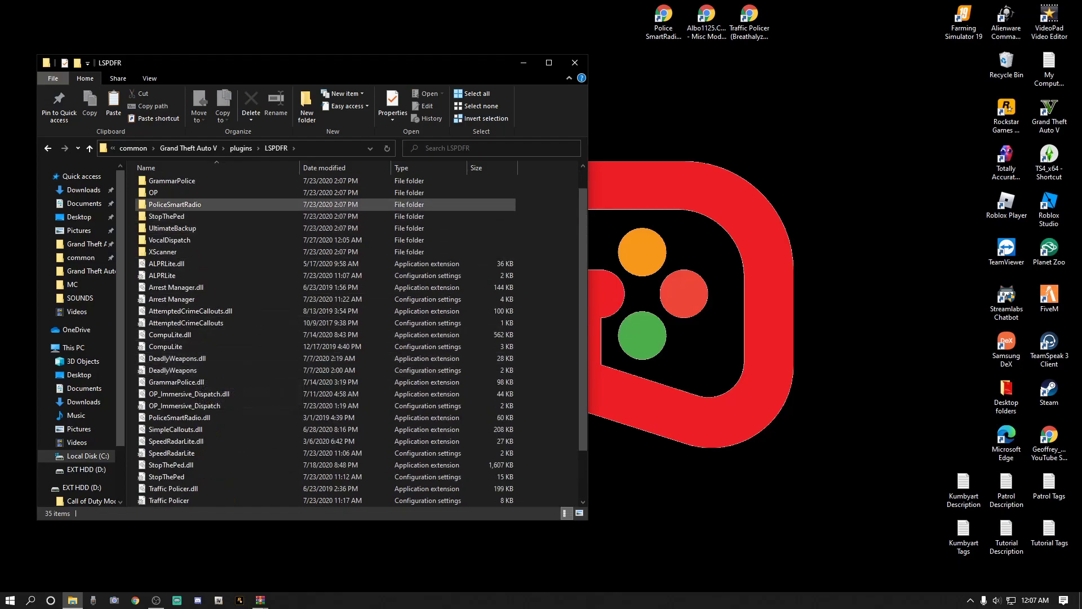
Step: Open ControllerConfig from PoliceSmartRadio\Config in Notepad
double_click(175, 204)
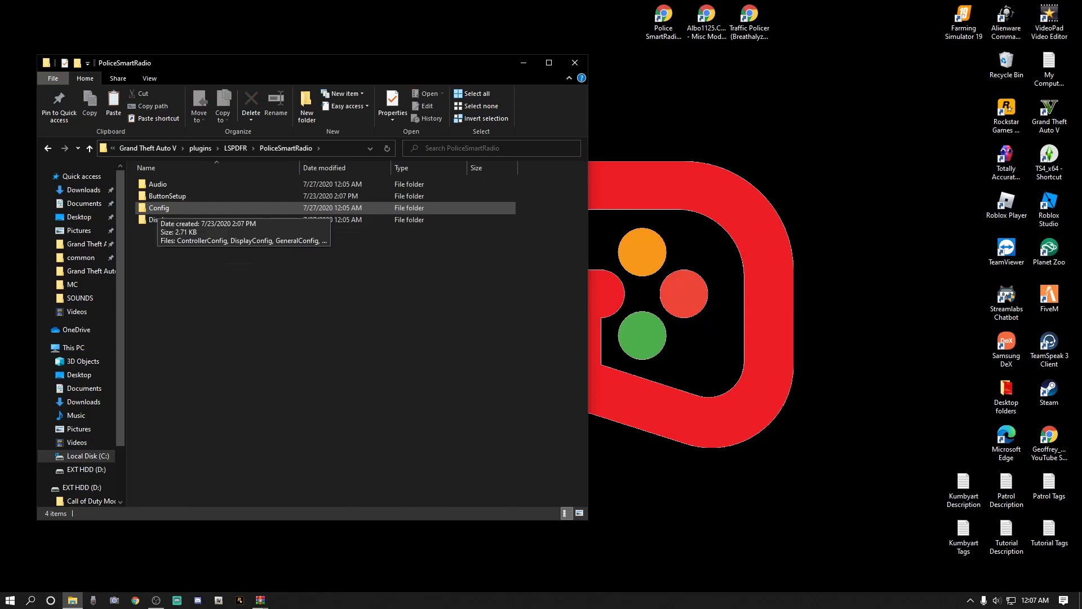
double_click(159, 208)
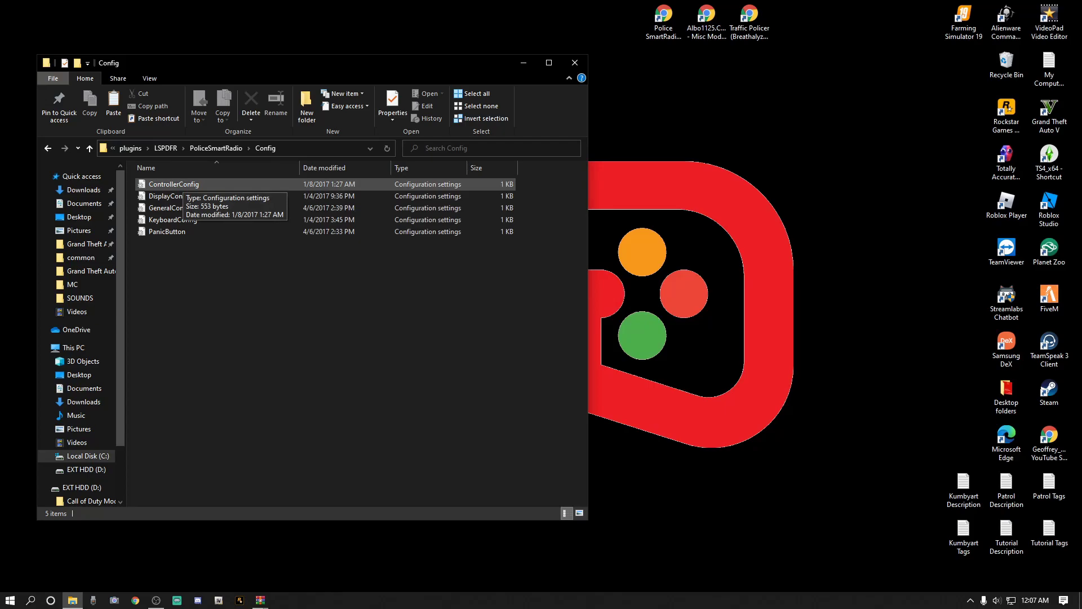
left_click(175, 185)
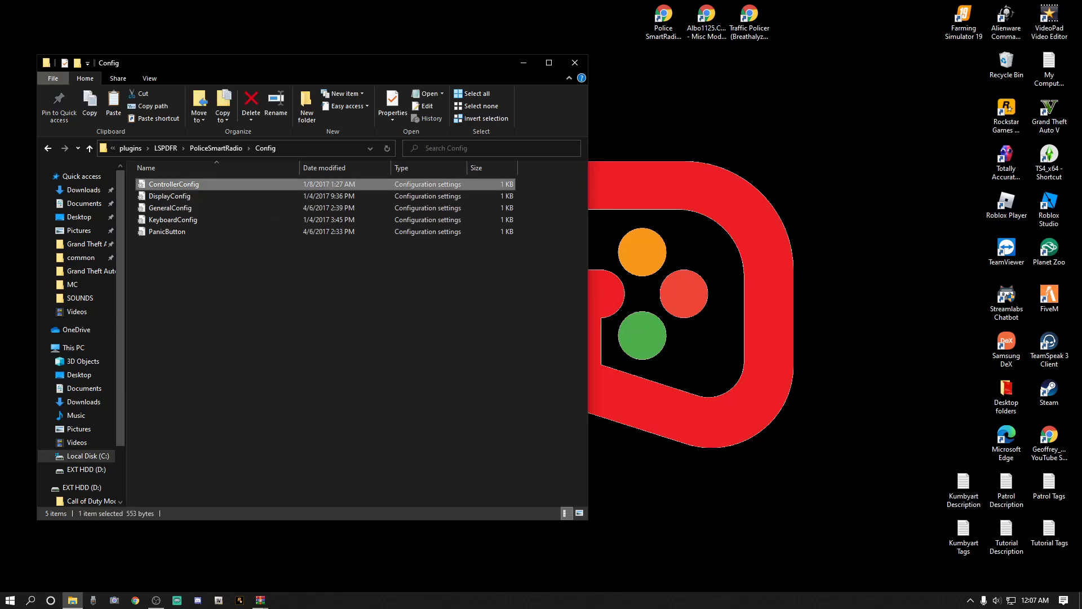
key("Return")
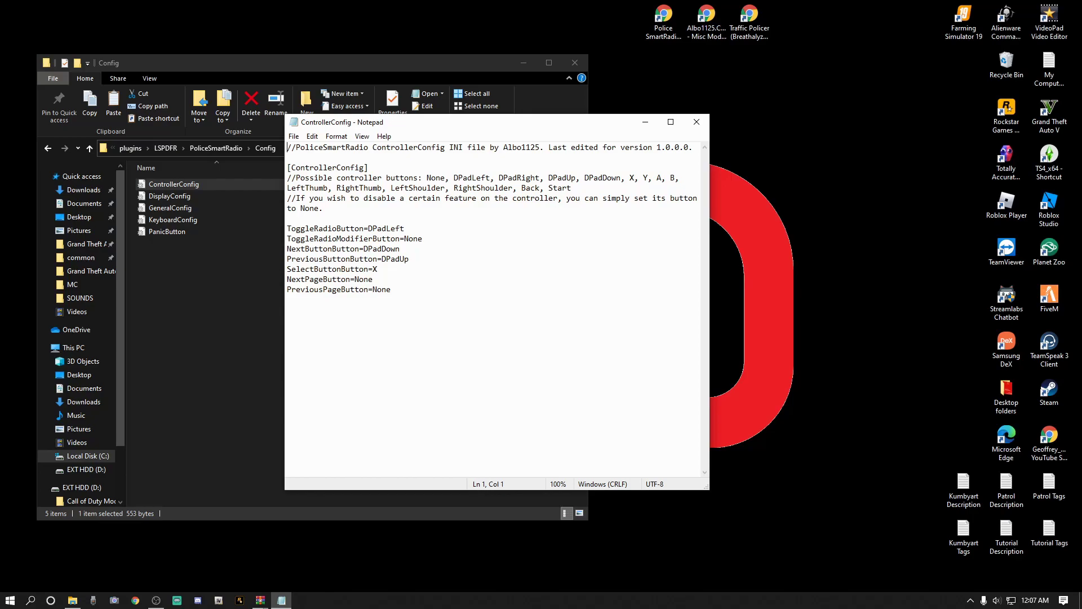
Step: Change SelectButtonButton from X to A and ToggleRadioButton from DPadLeft to None
left_click(377, 269)
key("BackSpace")
type("A")
left_click_drag(423, 238, 404, 239)
right_click(414, 241)
left_click(438, 275)
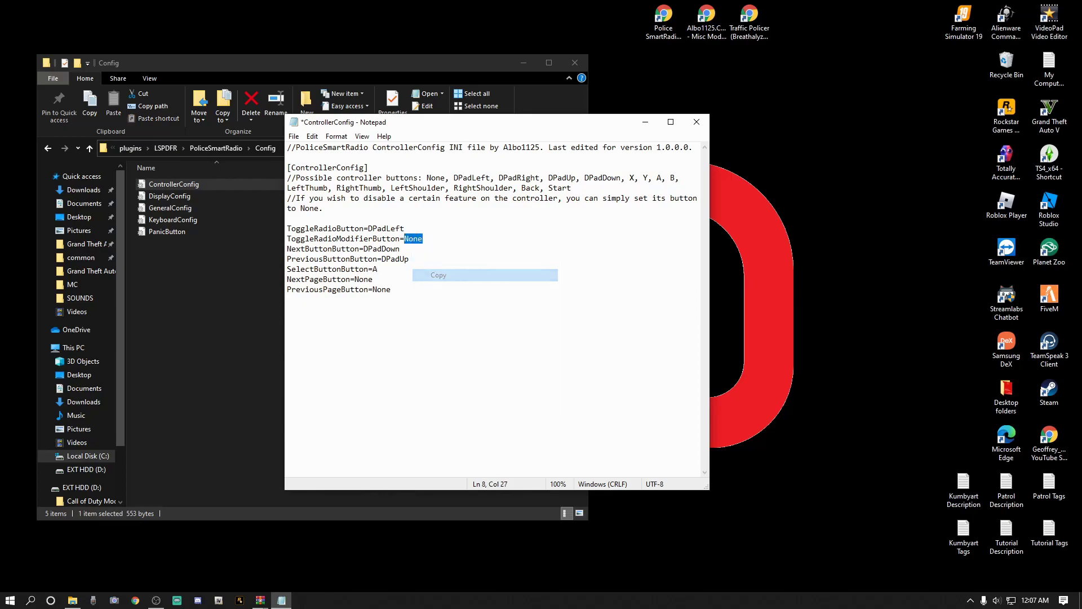
left_click(405, 228)
left_click_drag(405, 228, 368, 228)
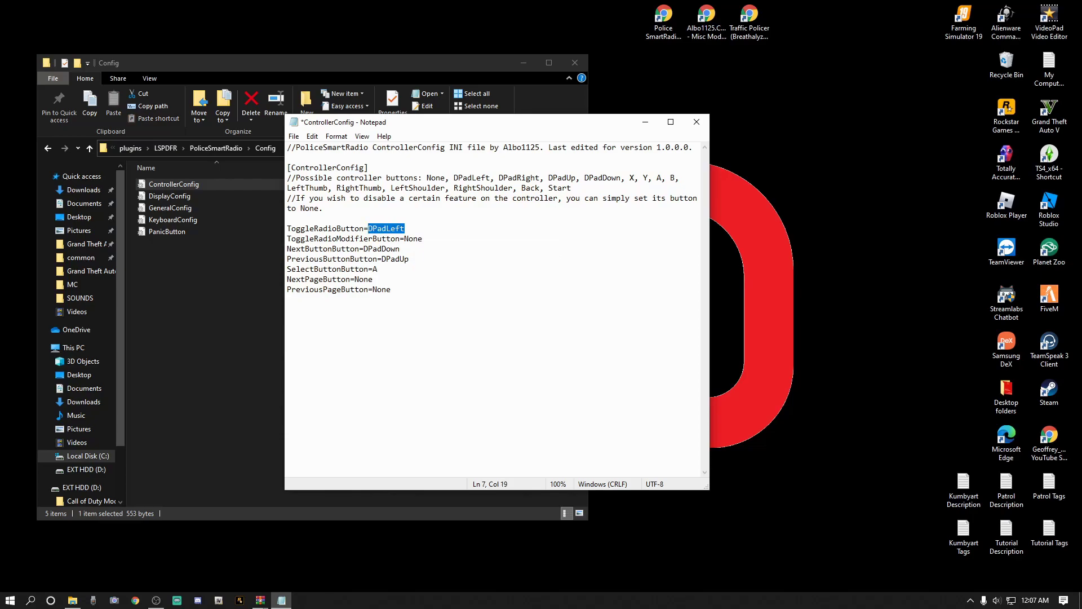
right_click(388, 228)
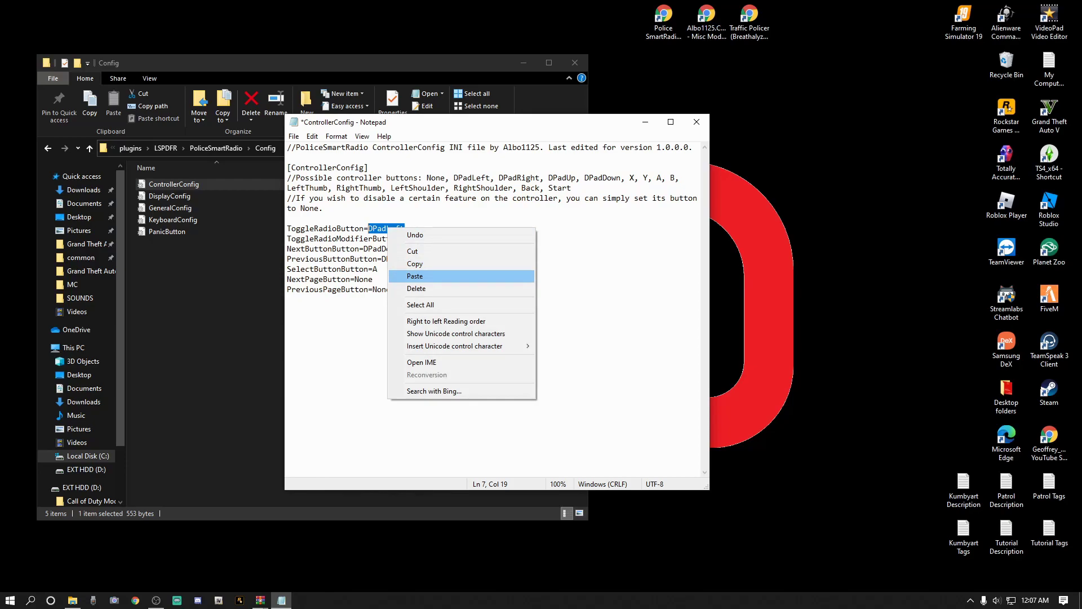
left_click(415, 275)
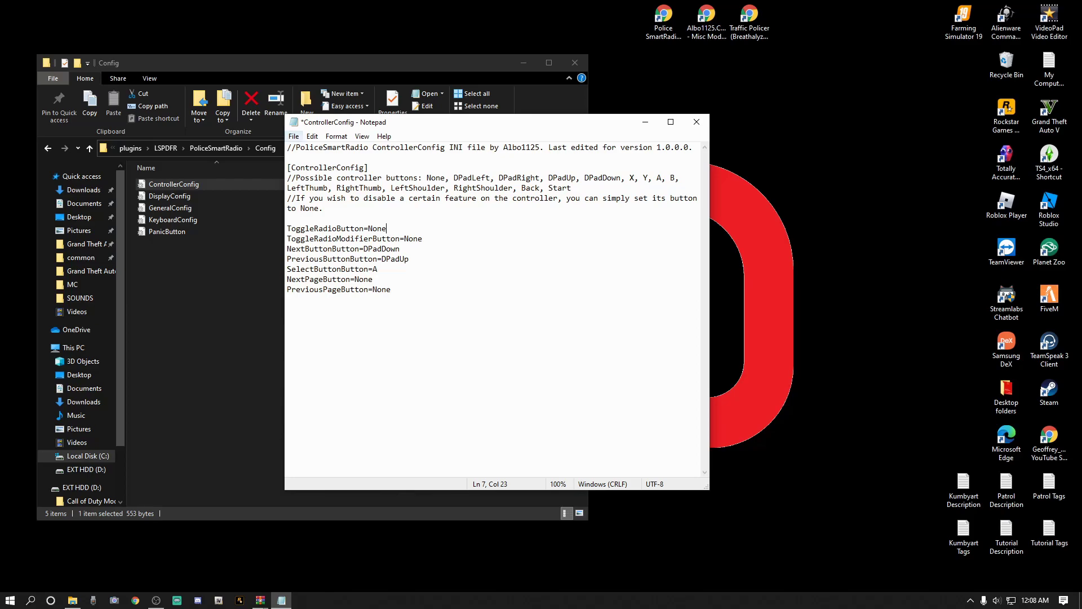
Step: Save ControllerConfig and close Notepad
key("alt+f")
key("Down")
key("Down")
key("Down")
key("Return")
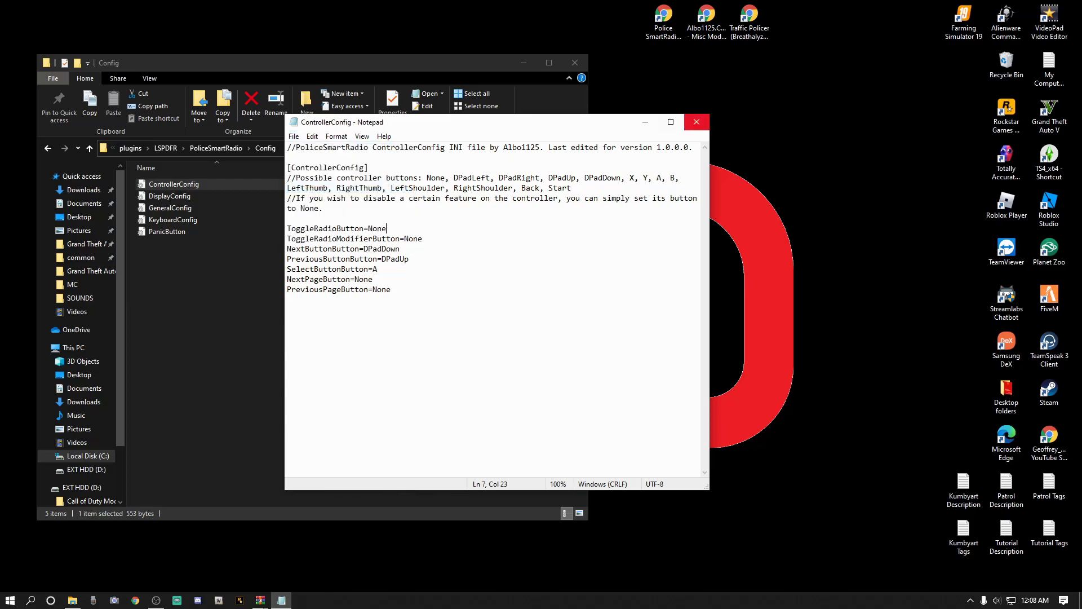
left_click(697, 122)
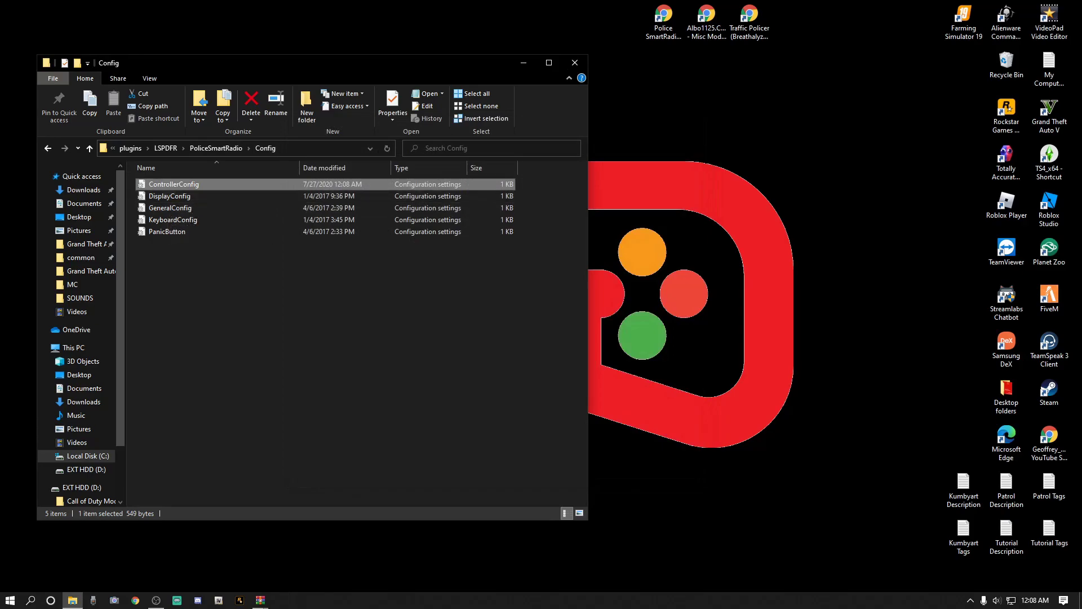
Step: Look over DisplayConfig without changes, then open GeneralConfig in Notepad
double_click(169, 196)
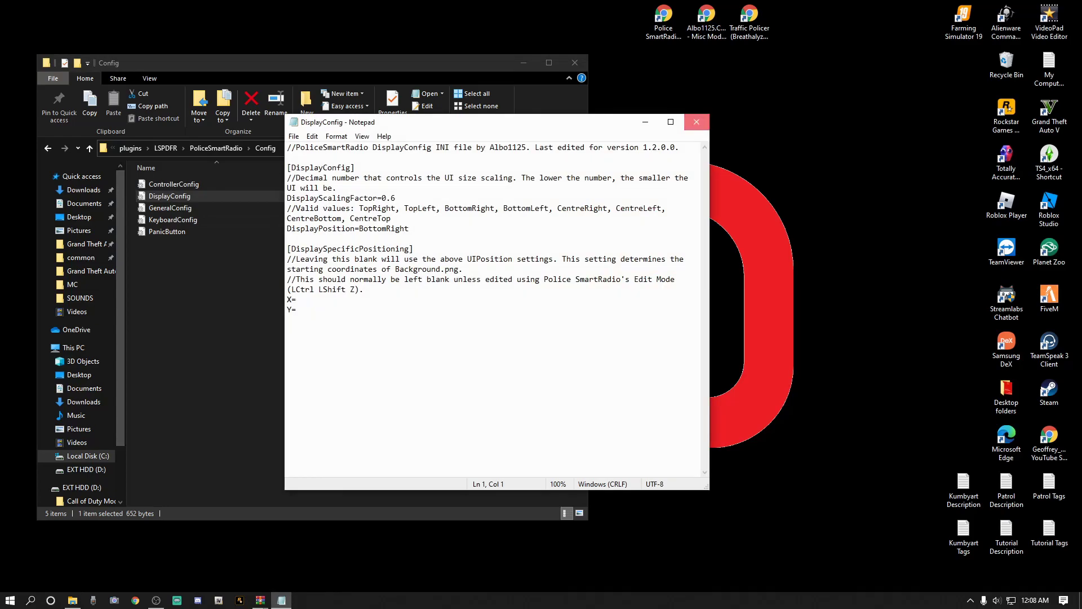
left_click(696, 122)
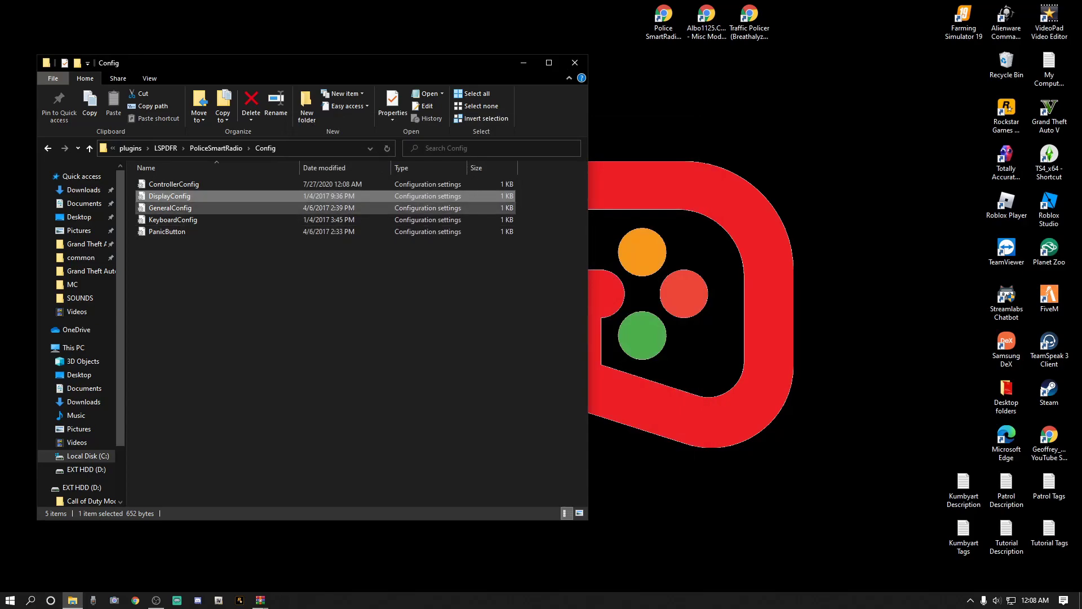
left_click(170, 208)
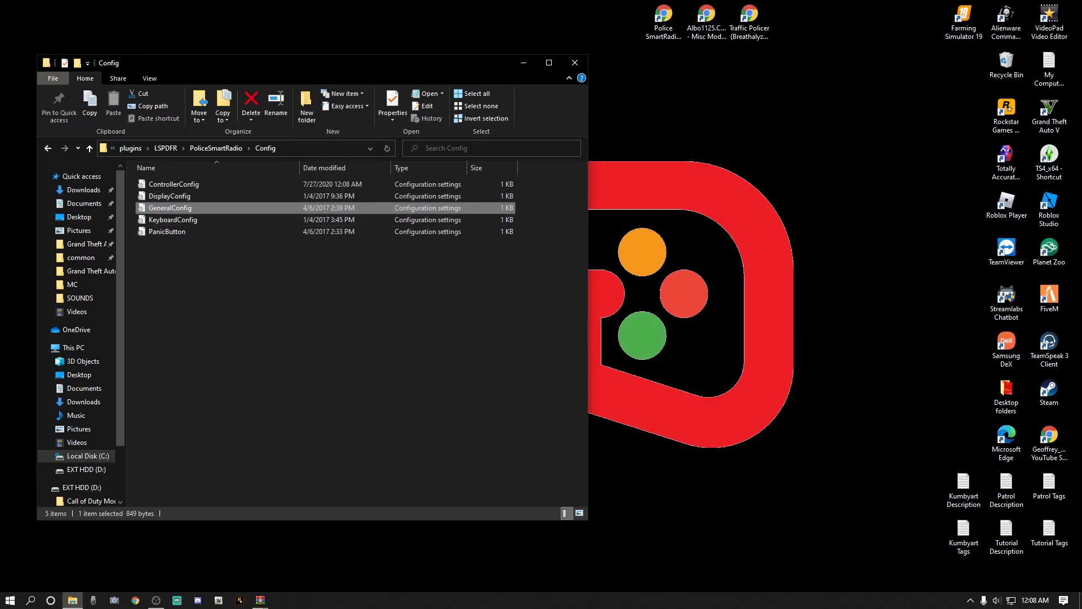
key("Return")
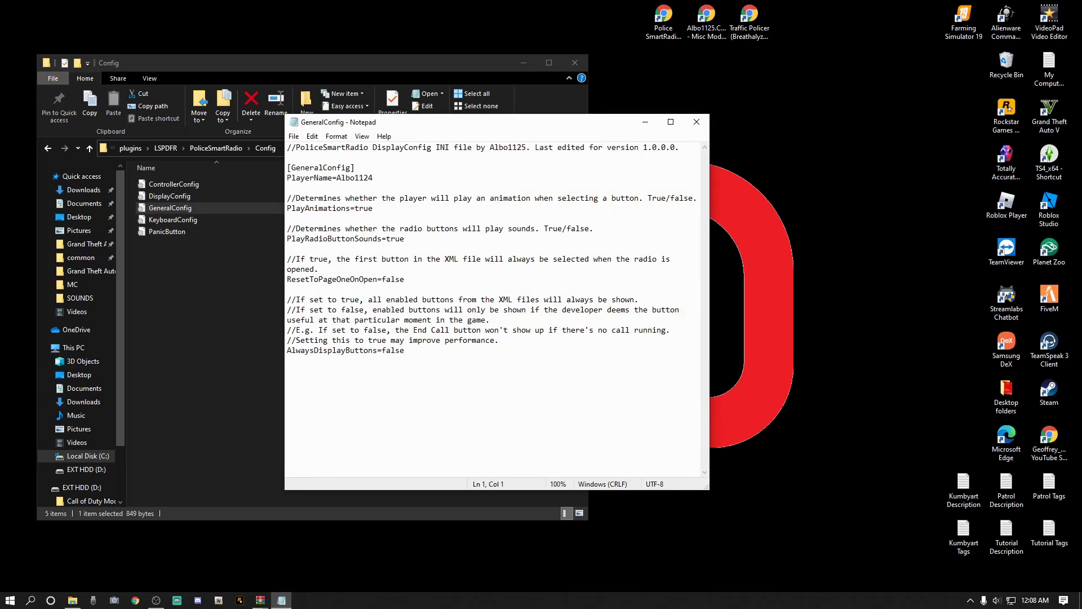
Step: Change PlayRadioButtonSounds from true to lowercase false
double_click(396, 239)
right_click(395, 238)
left_click(420, 292)
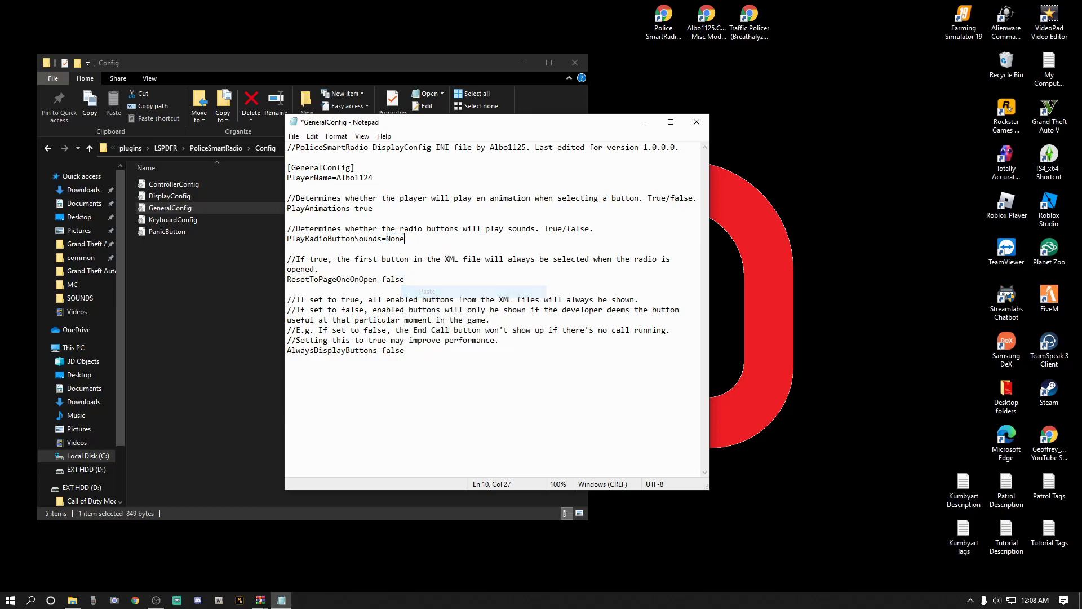
double_click(395, 238)
left_click(388, 239)
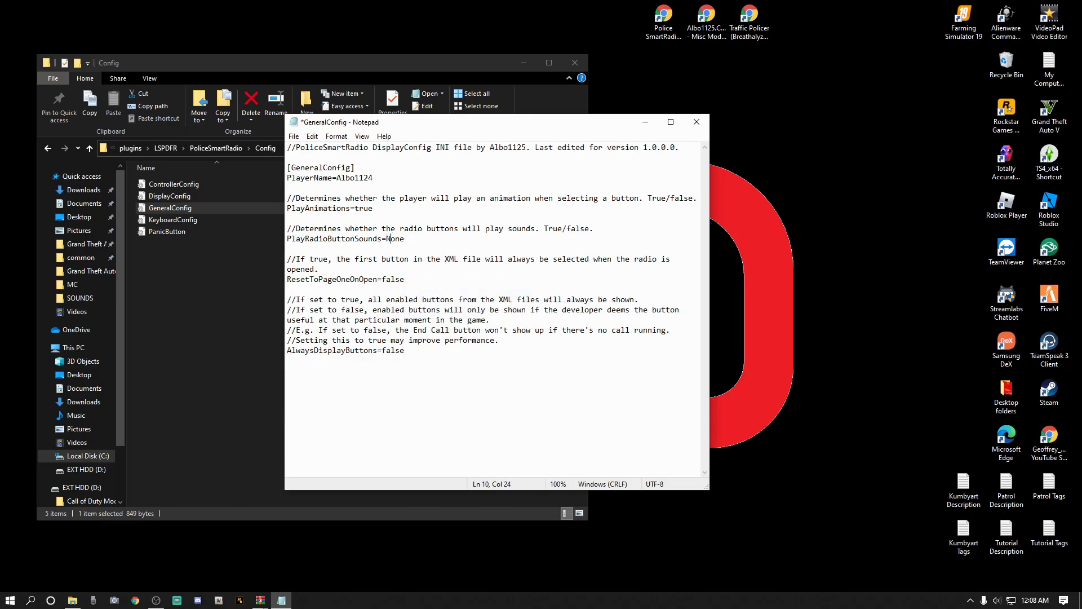
key("BackSpace")
key("BackSpace")
key("BackSpace")
key("BackSpace")
type("False")
key("BackSpace")
type("f")
Step: Save GeneralConfig and close Notepad
left_click(294, 136)
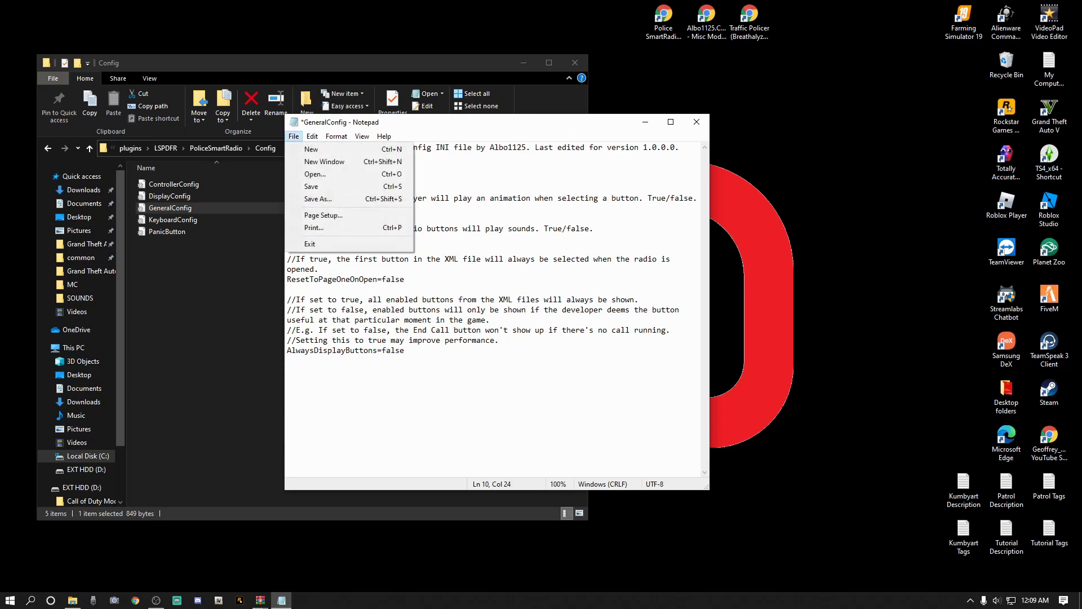
left_click(311, 187)
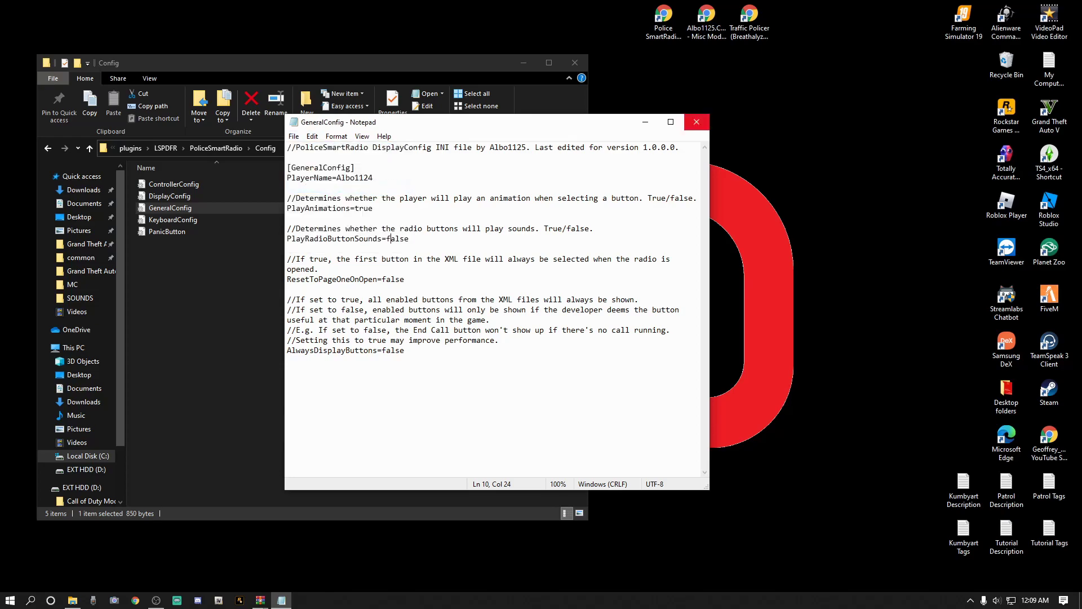
left_click(697, 122)
Step: Open KeyboardConfig, replace ToggleRadioKey=C with I, then save and close it
double_click(173, 219)
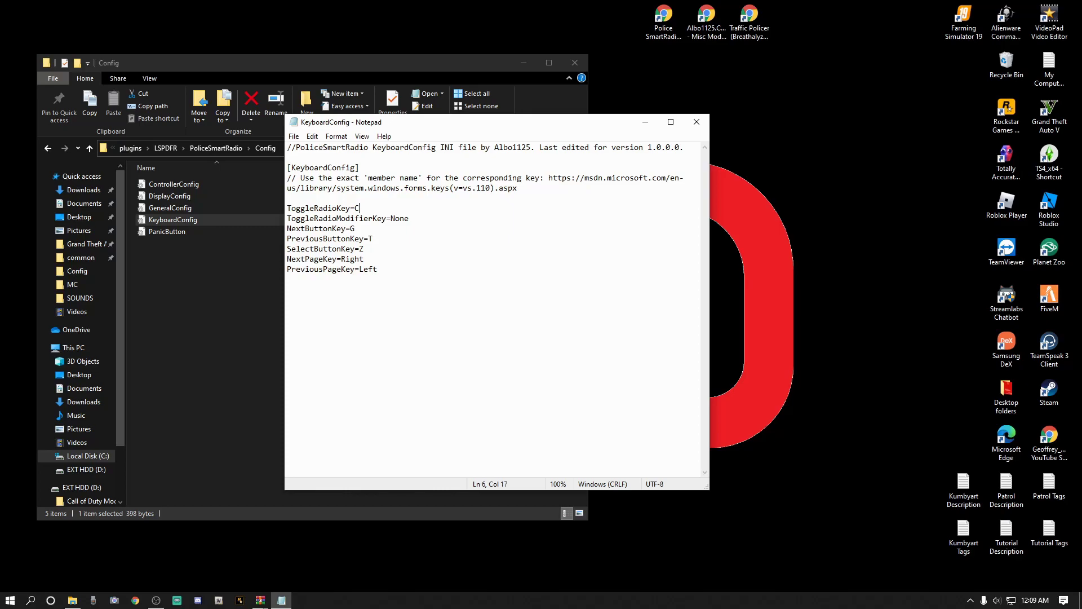
key("BackSpace")
type("I")
left_click(294, 136)
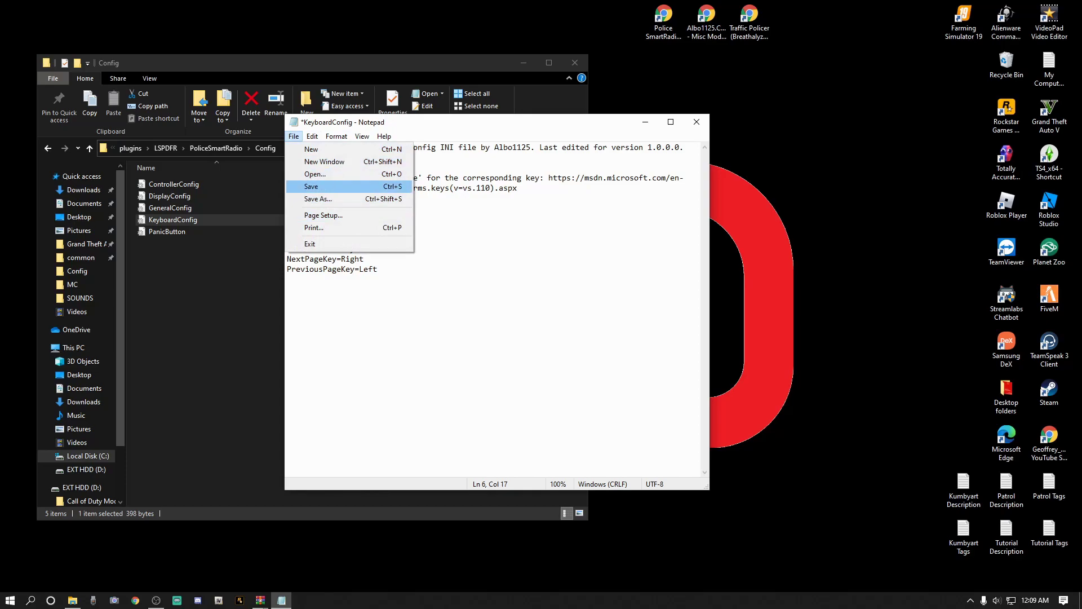
left_click(311, 186)
left_click(697, 121)
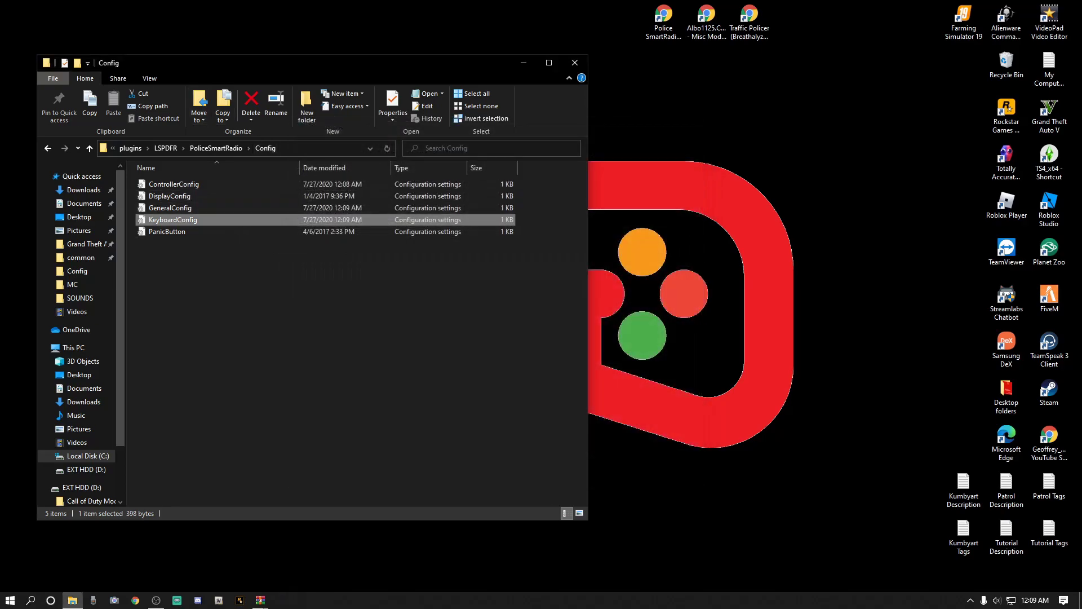
Step: Go back four levels to the Grand Theft Auto V folder and bring up the Albo1125.Common WinRAR window
left_click(47, 147)
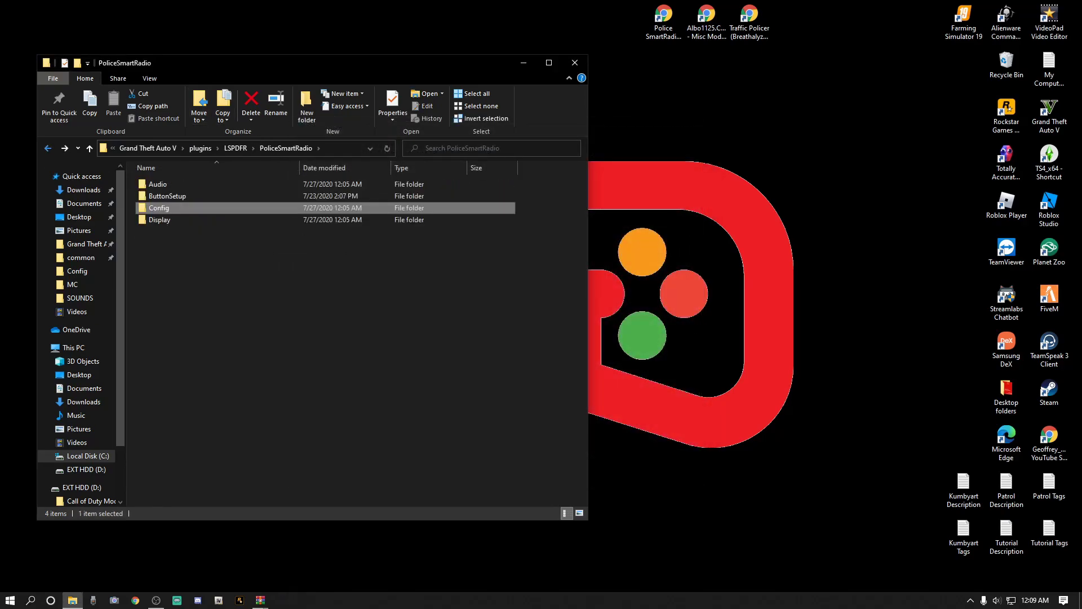
left_click(48, 148)
left_click(47, 148)
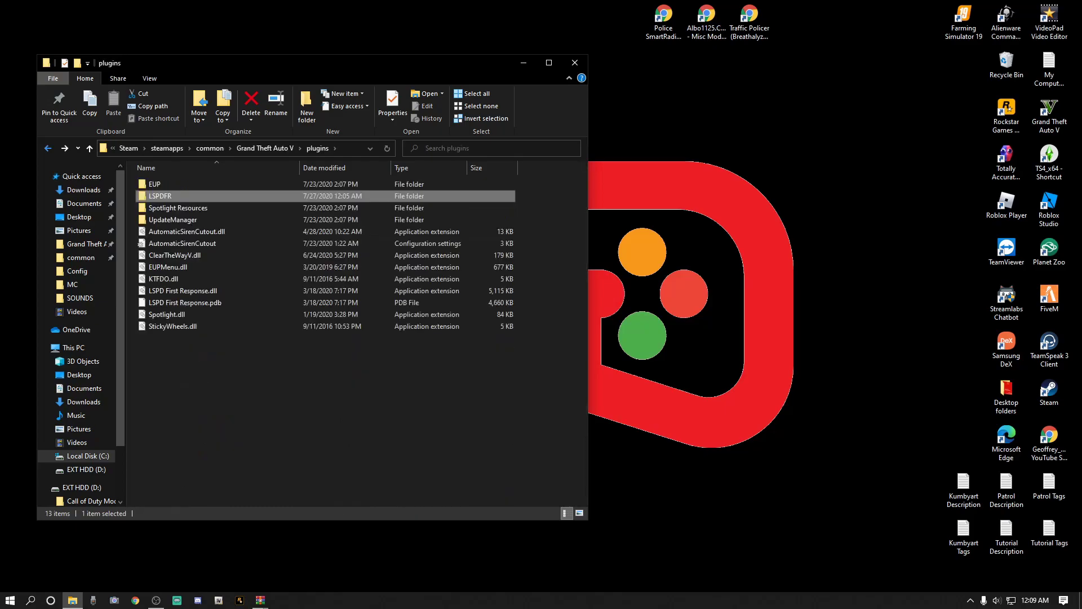
left_click(48, 148)
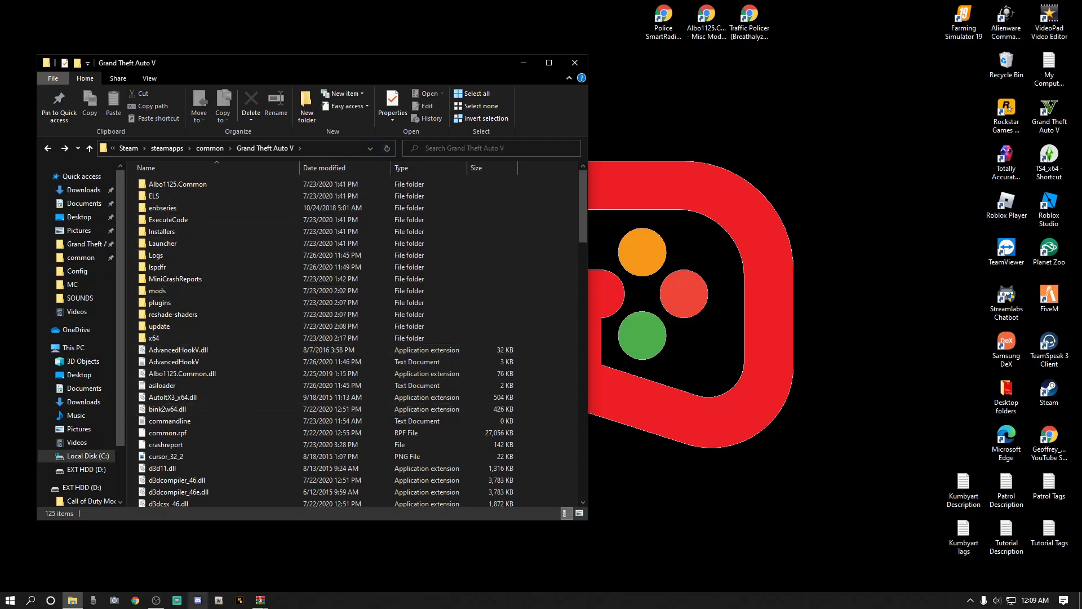
mouse_move(260, 600)
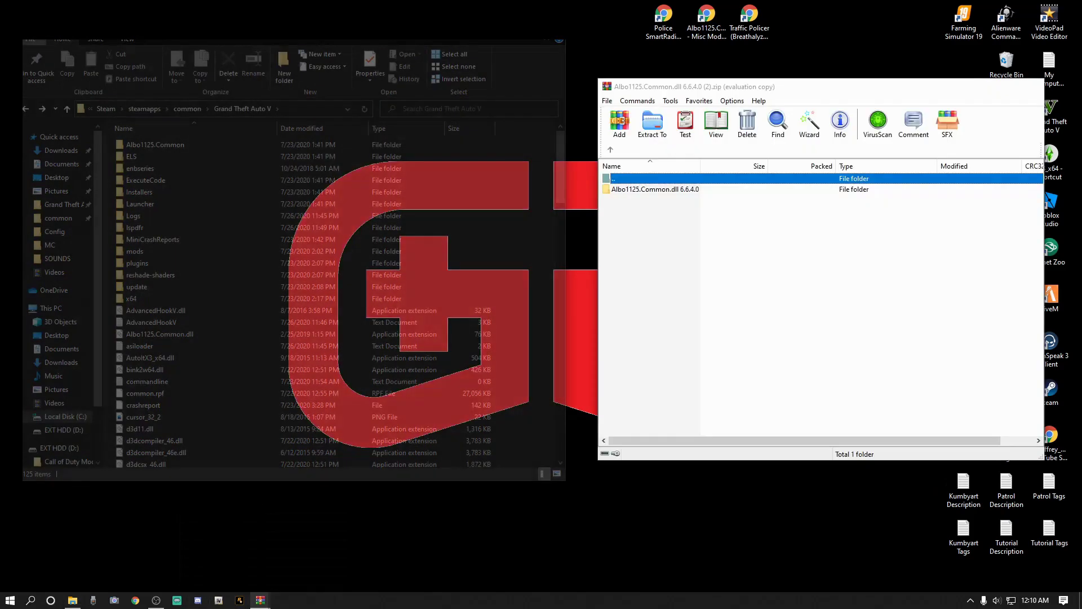
left_click(218, 555)
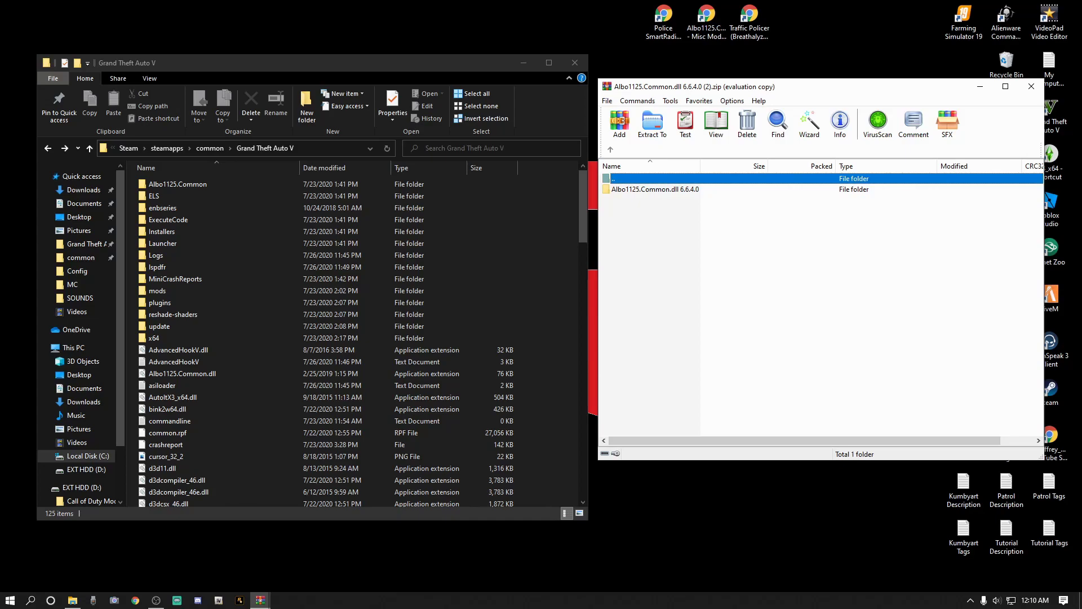
Step: Drag Albo1125.Common.dll from the archive's Grand Theft Auto V folder into the game folder
key("Down")
key("Return")
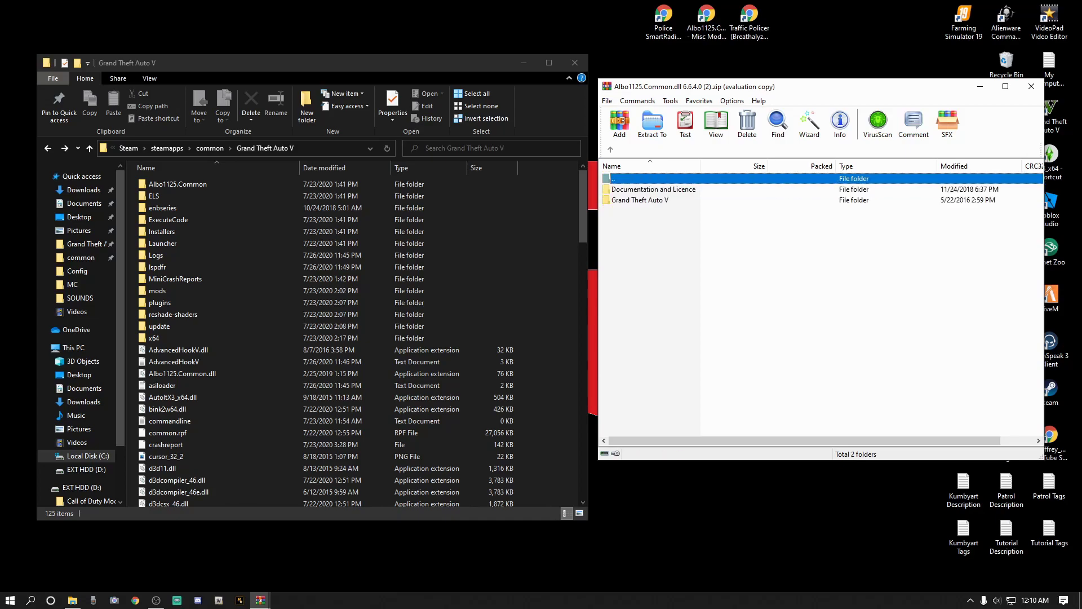
key("Down")
key("Down")
key("Return")
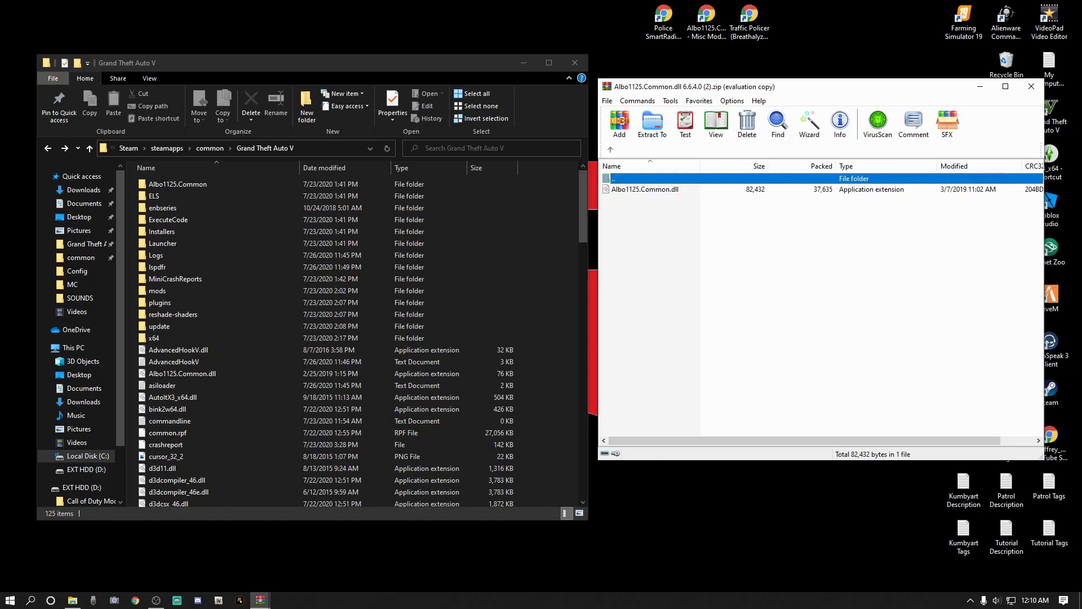
left_click(645, 189)
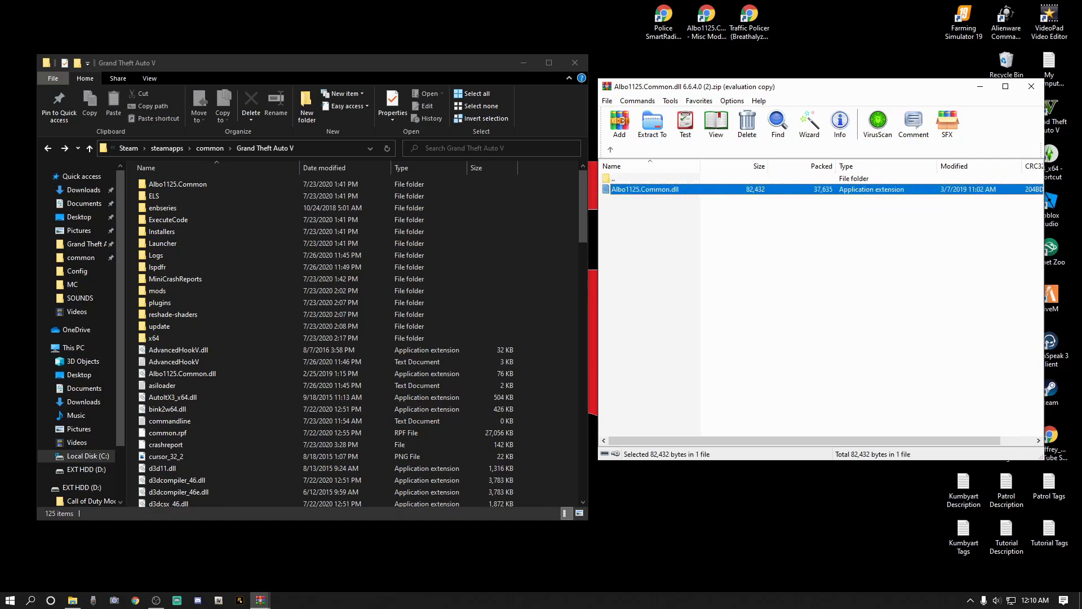
left_click_drag(644, 189, 282, 395)
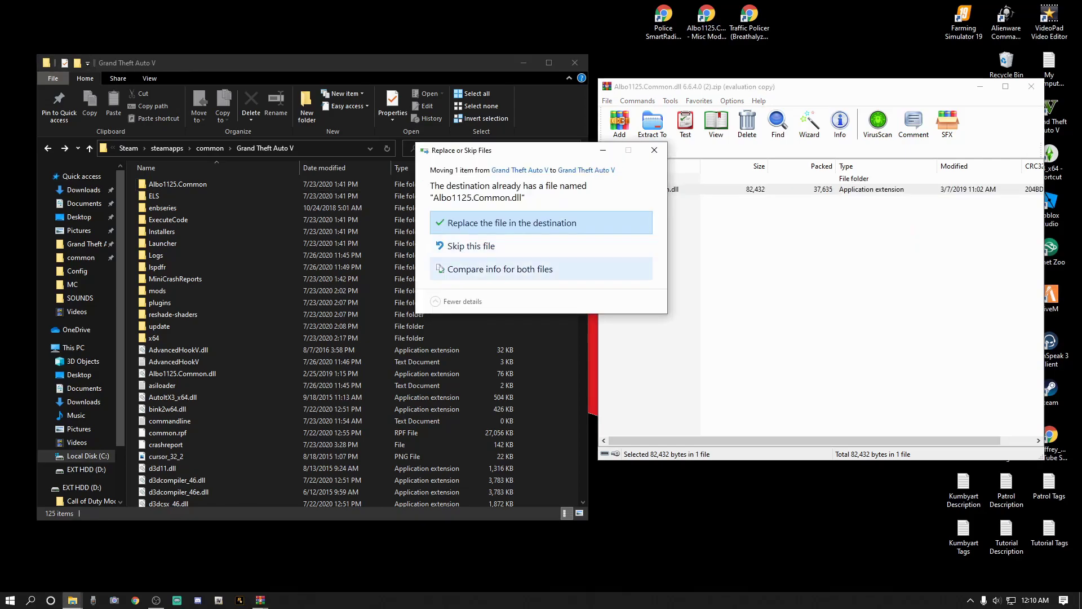
Step: Resolve the file conflict by keeping the newer 6.6.4.0 DLL, then close WinRAR
left_click(500, 269)
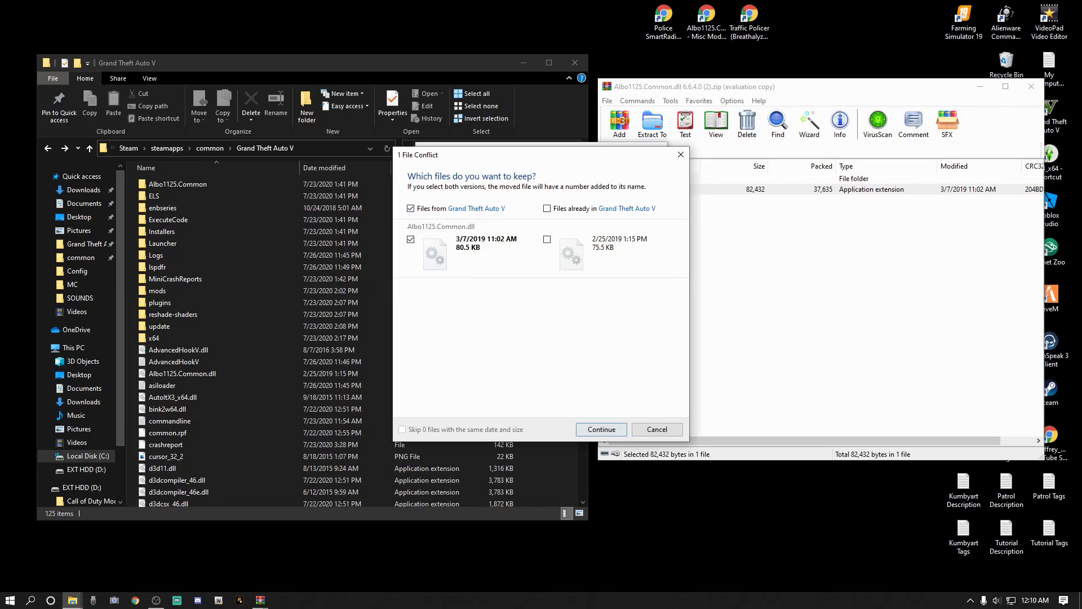
left_click(601, 429)
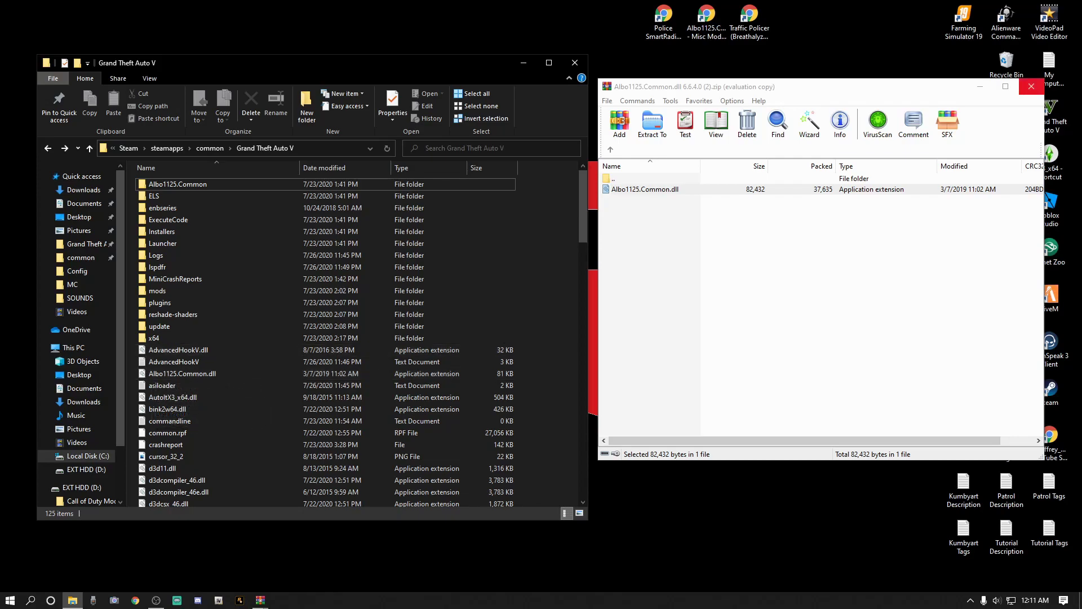
left_click(1031, 86)
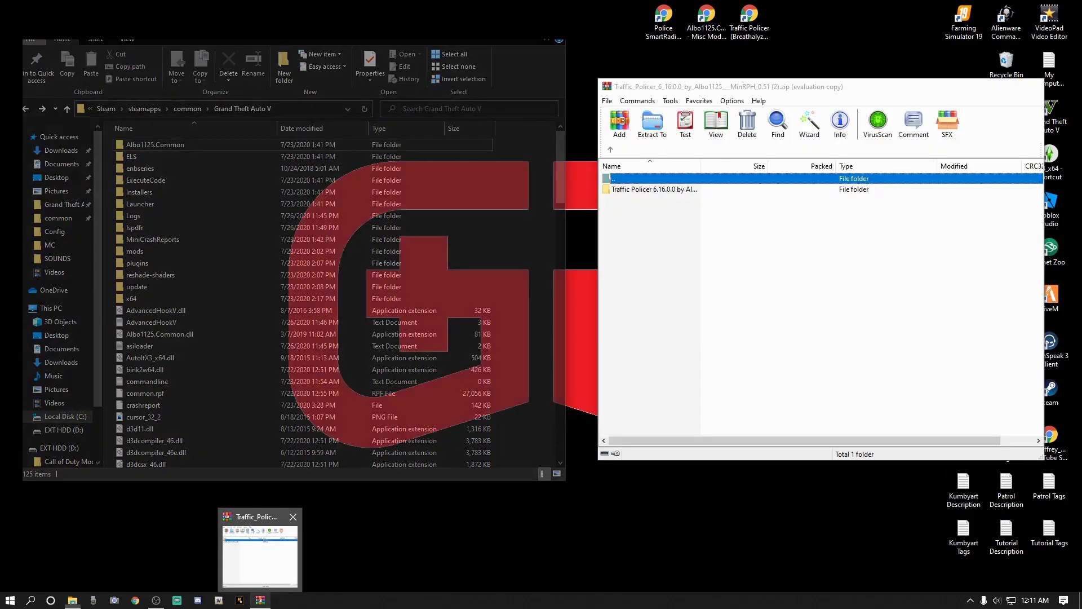
left_click(260, 563)
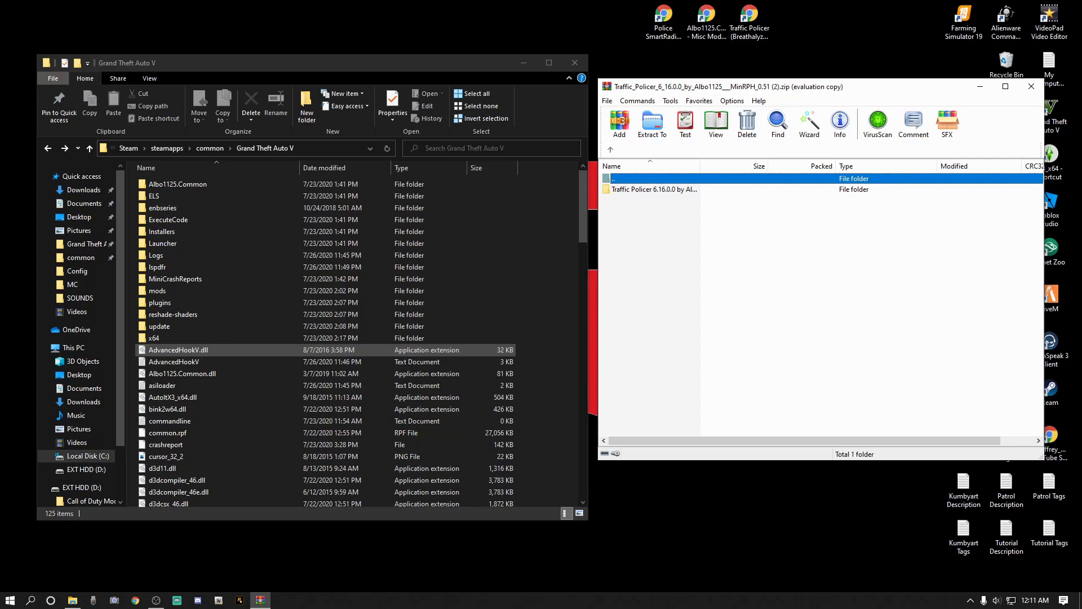
double_click(654, 189)
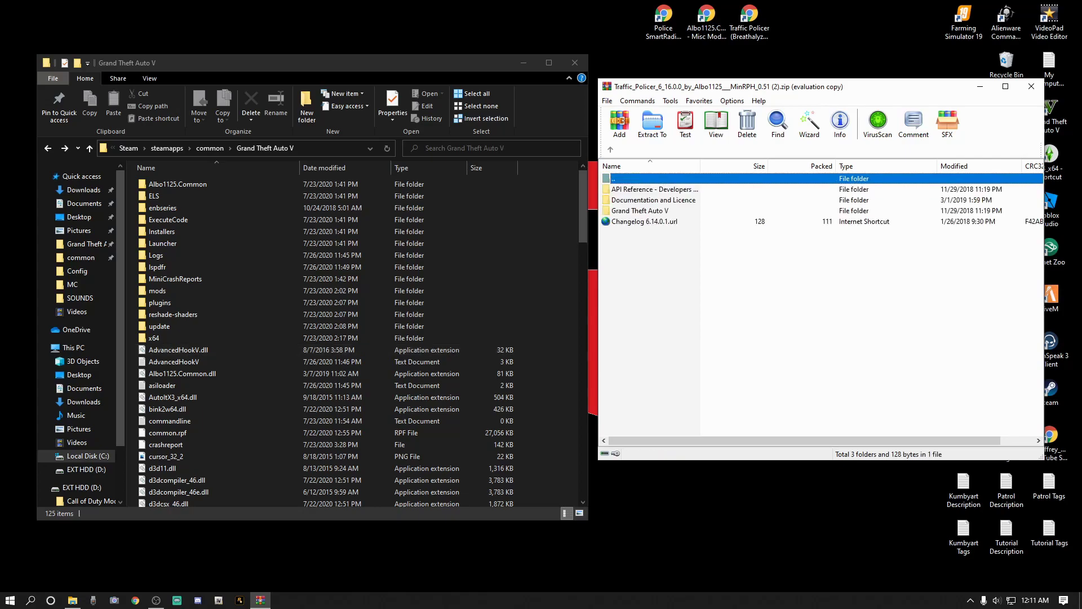
left_click(610, 150)
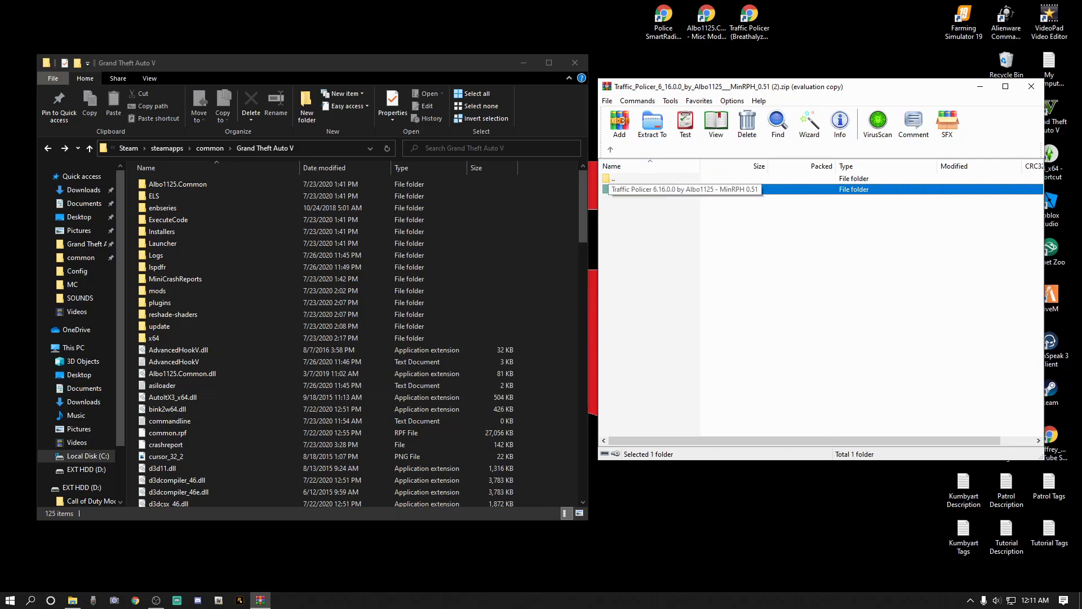
key("Return")
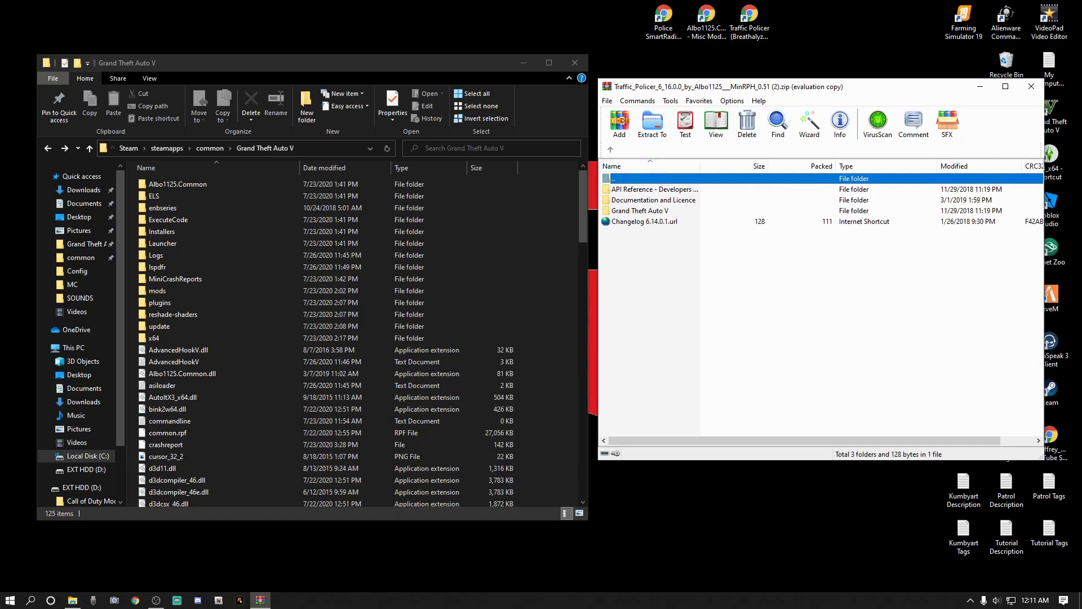
key("Down")
key("Down")
key("Down")
key("Return")
key("ctrl+space")
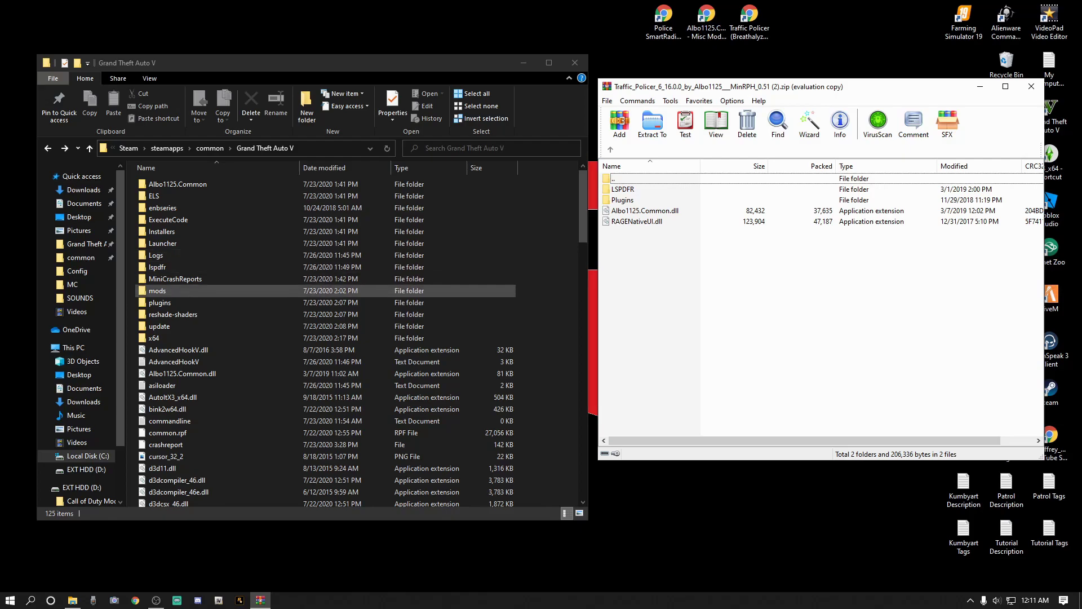
scroll(226, 310, "down", 12)
scroll(225, 310, "down", 13)
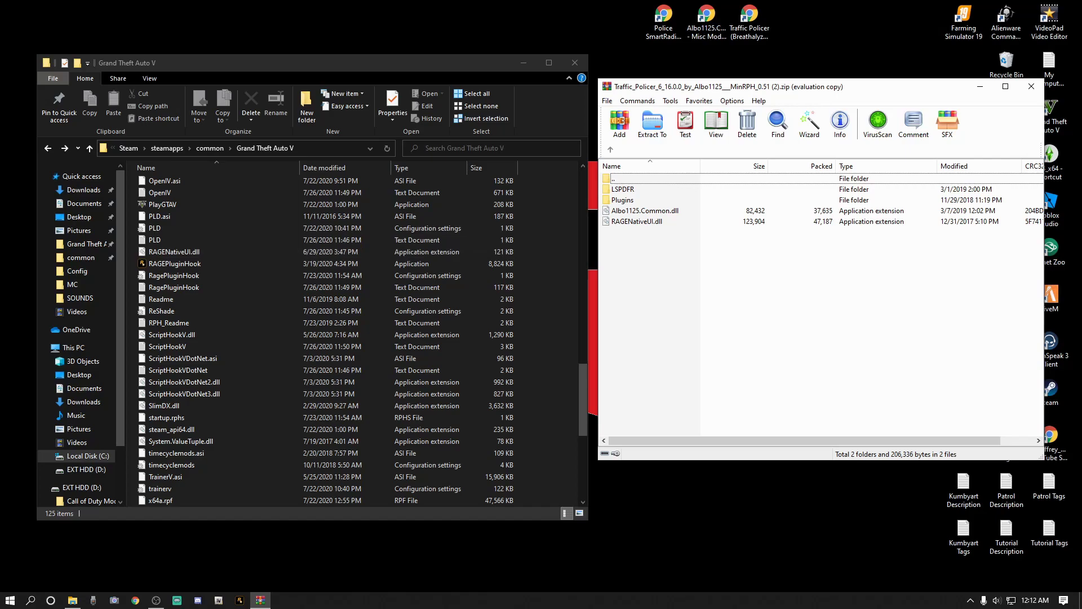
left_click(637, 221)
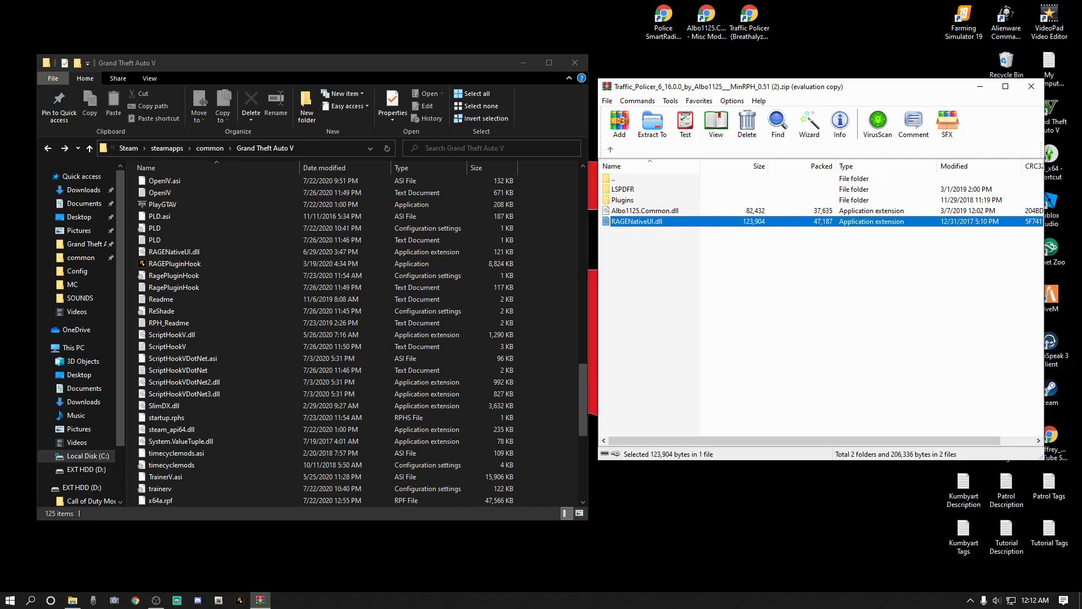
left_click_drag(637, 221, 282, 281)
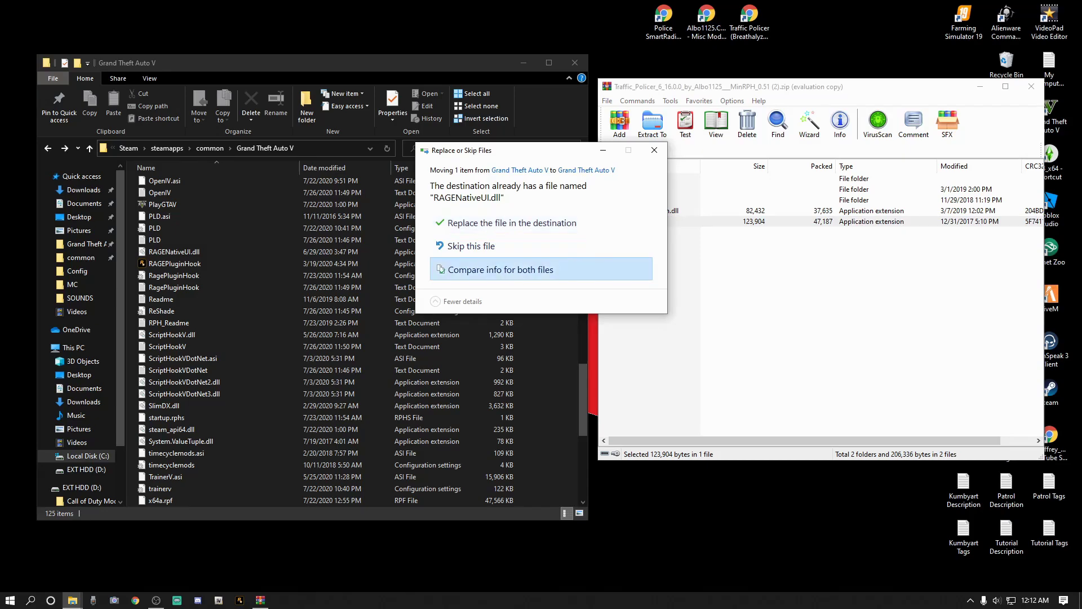
left_click(499, 269)
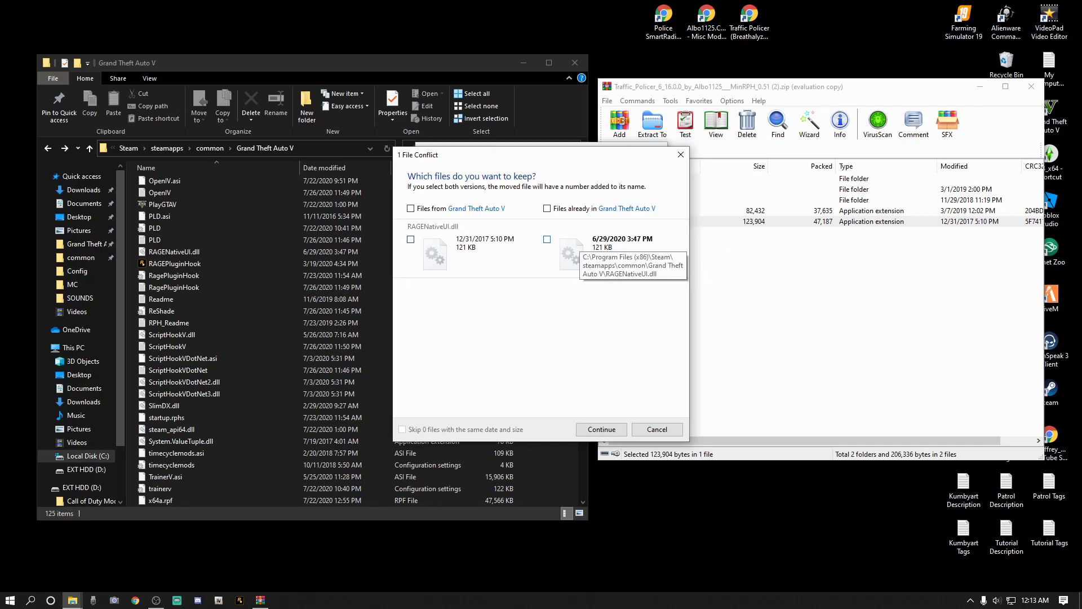
left_click(681, 154)
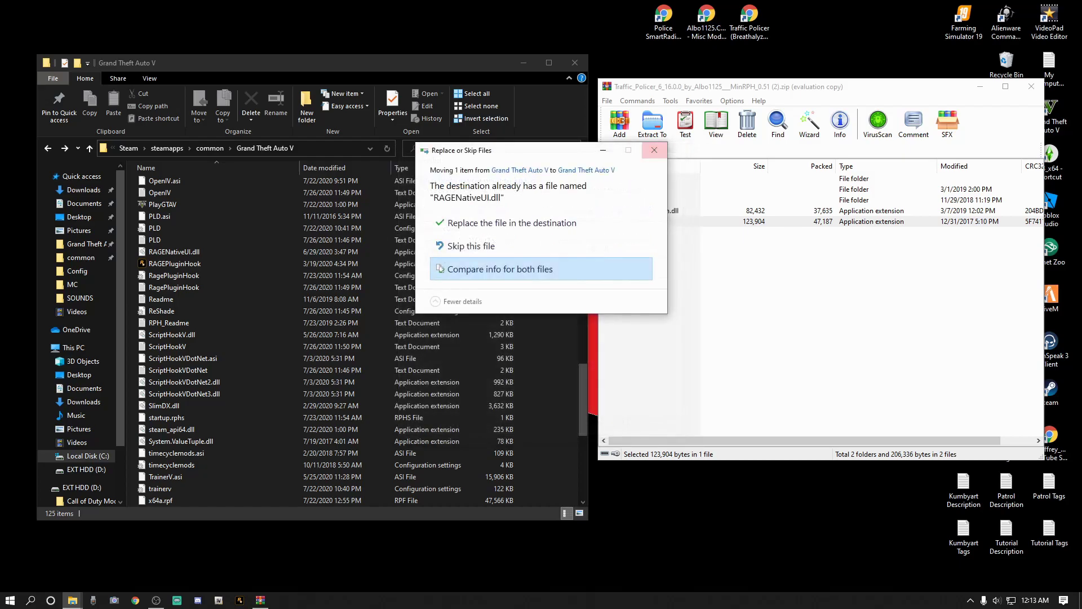
left_click(656, 150)
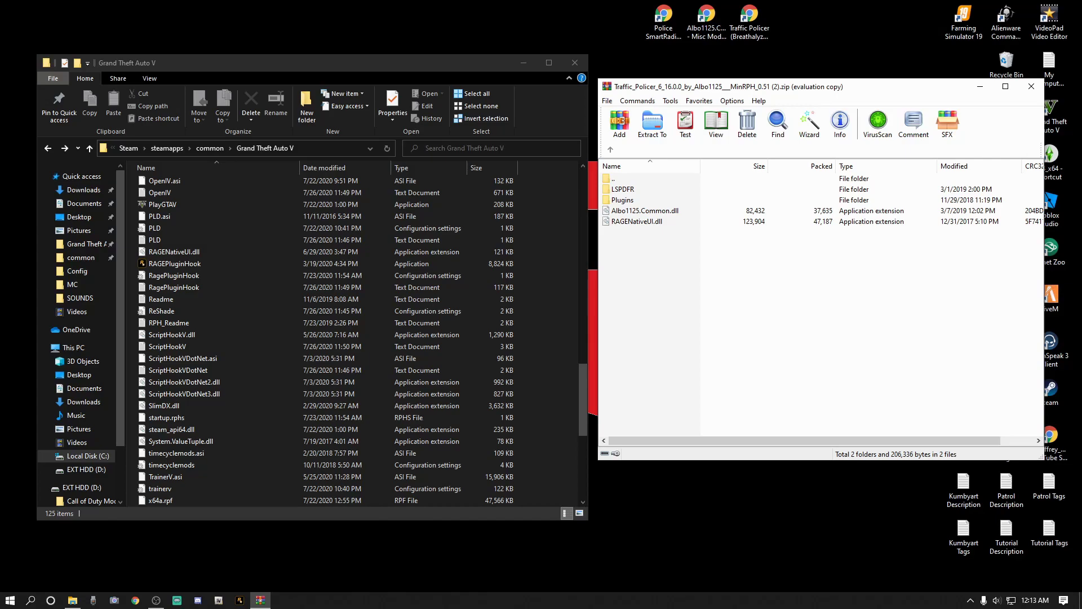
Step: Close the Traffic Policer archive and open plugins\LSPDFR in the game folder
scroll(357, 341, "up", 20)
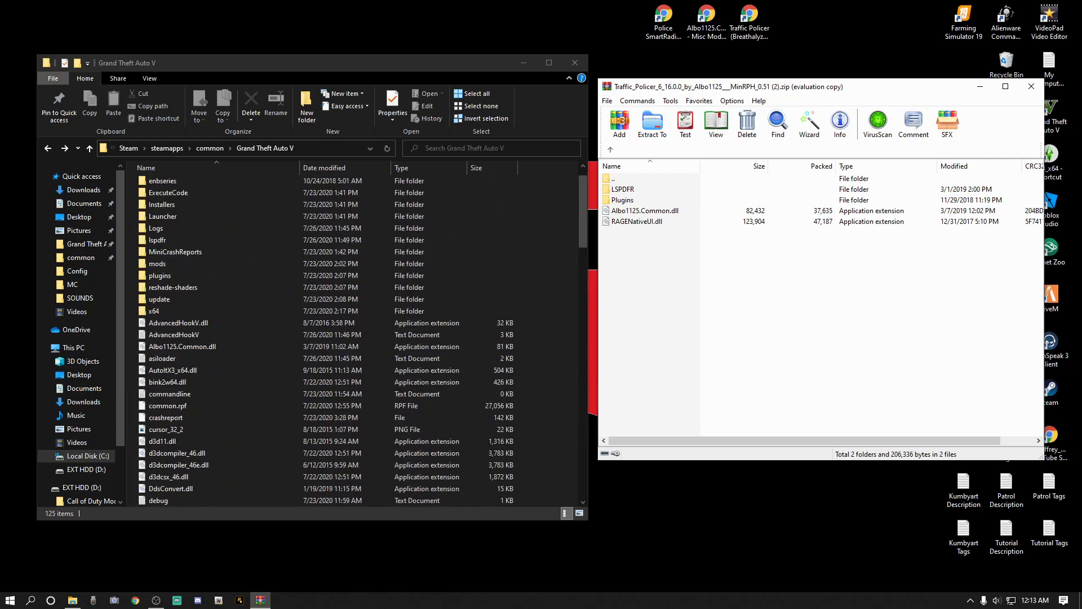
left_click(622, 200)
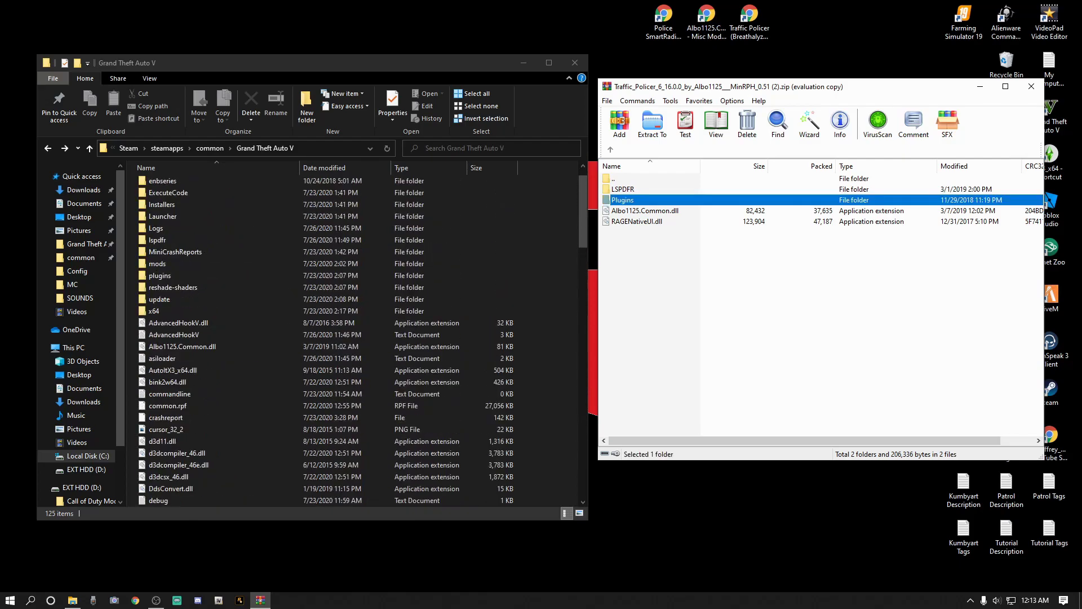
key("shift+Up")
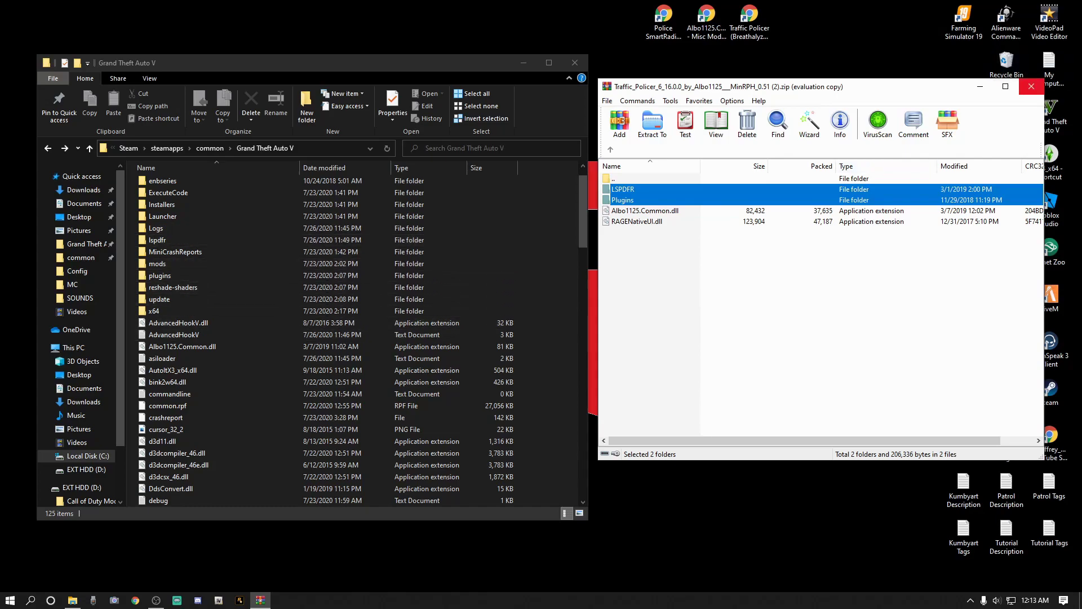
left_click(1030, 86)
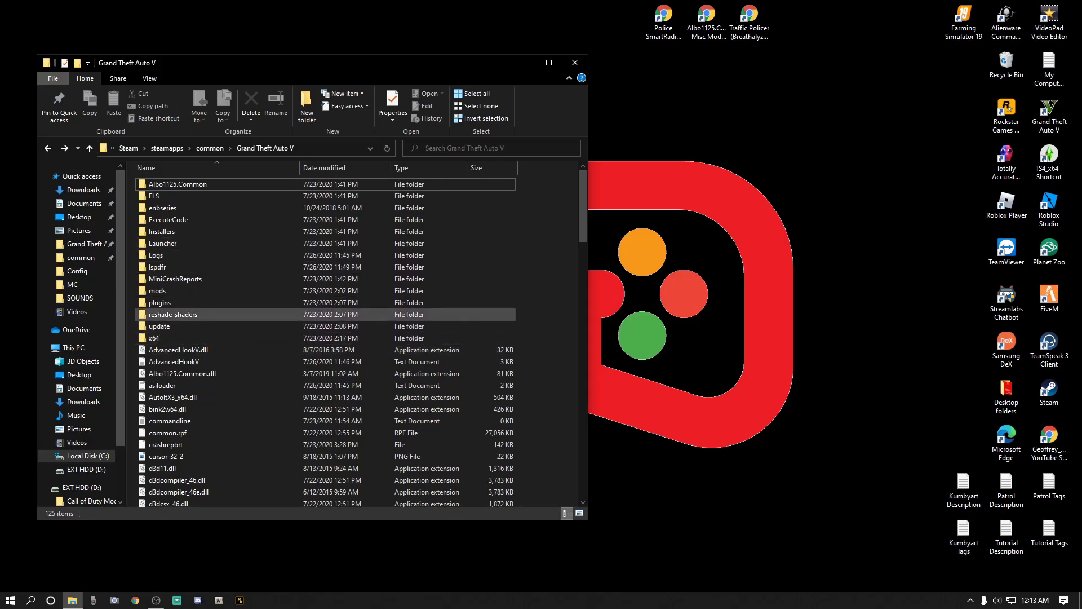
double_click(160, 302)
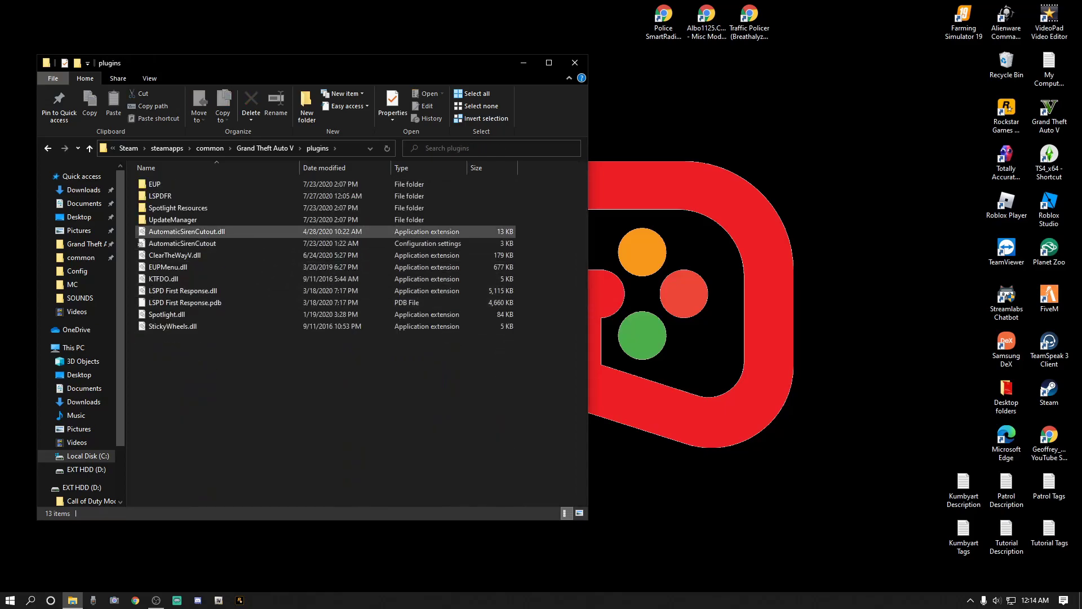
double_click(160, 195)
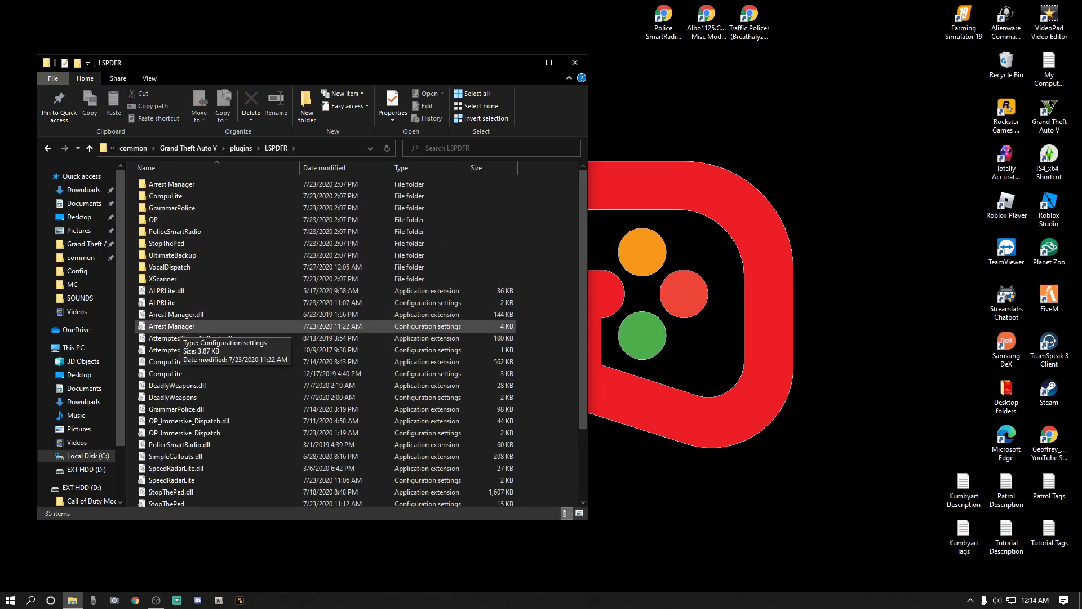
Step: Open the Arrest Manager config file in Notepad and reposition its window
double_click(175, 327)
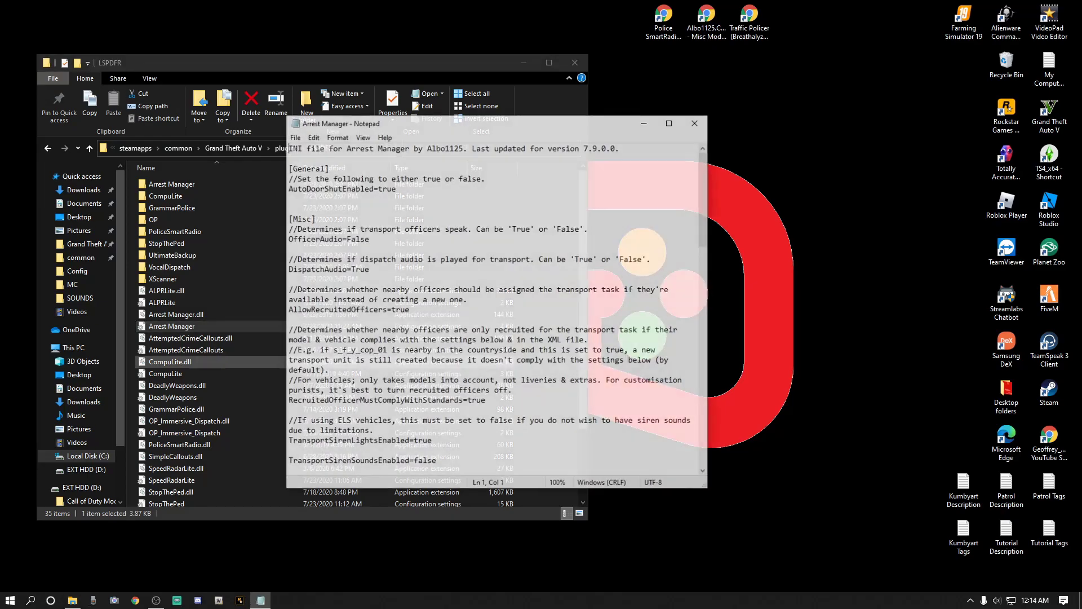
left_click_drag(567, 125, 423, 85)
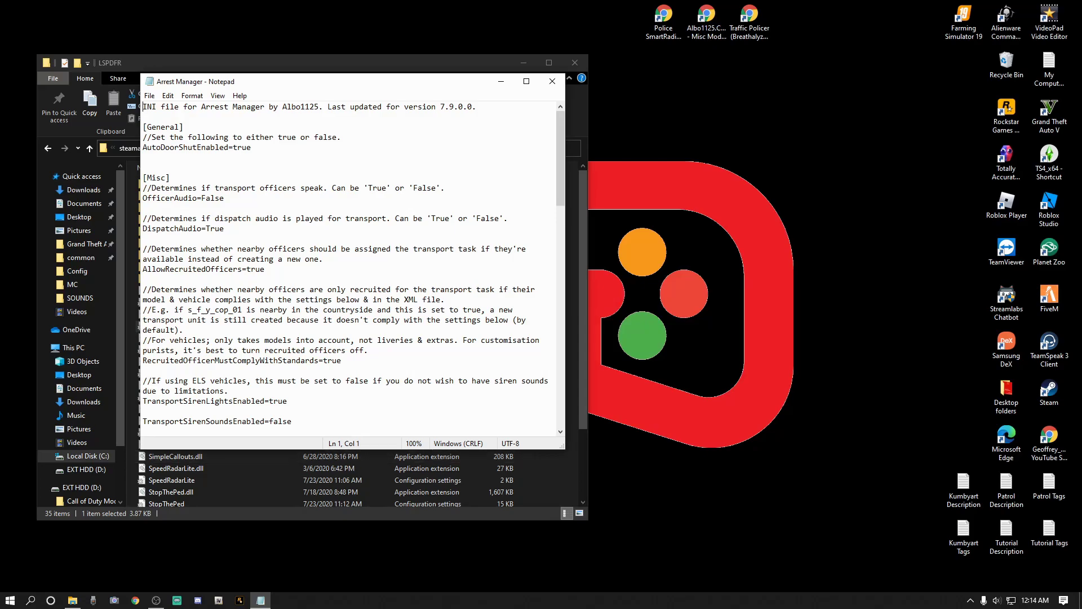
scroll(349, 269, "down", 15)
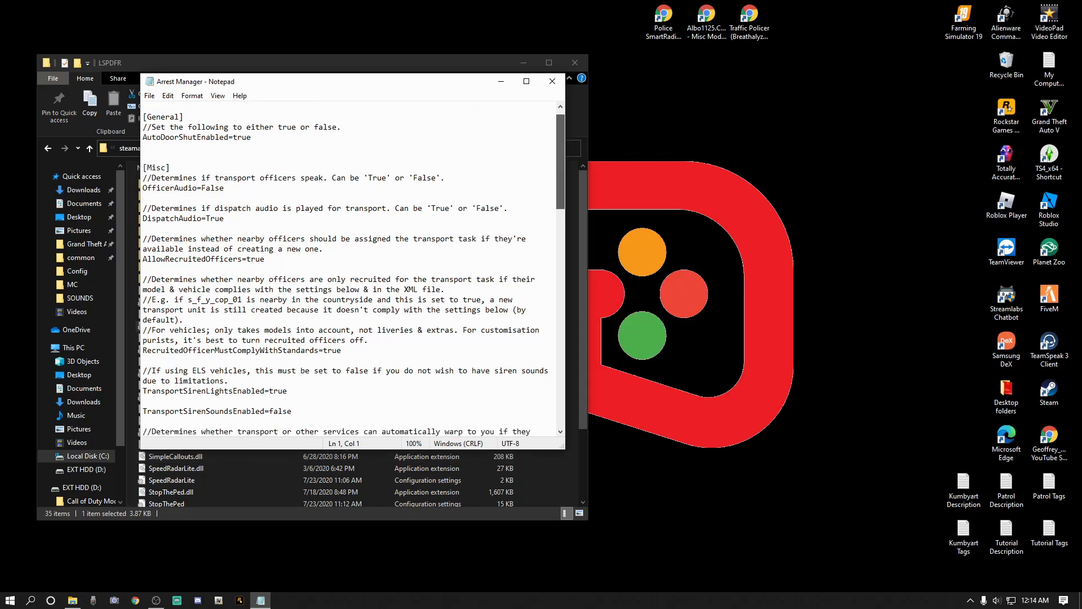
scroll(349, 269, "down", 11)
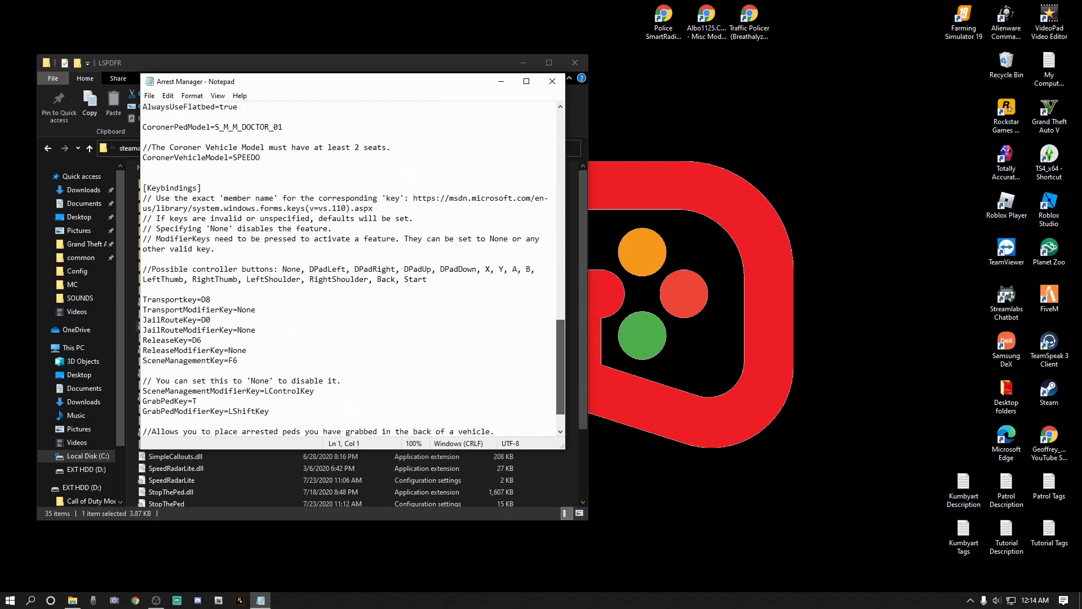
scroll(350, 269, "up", 20)
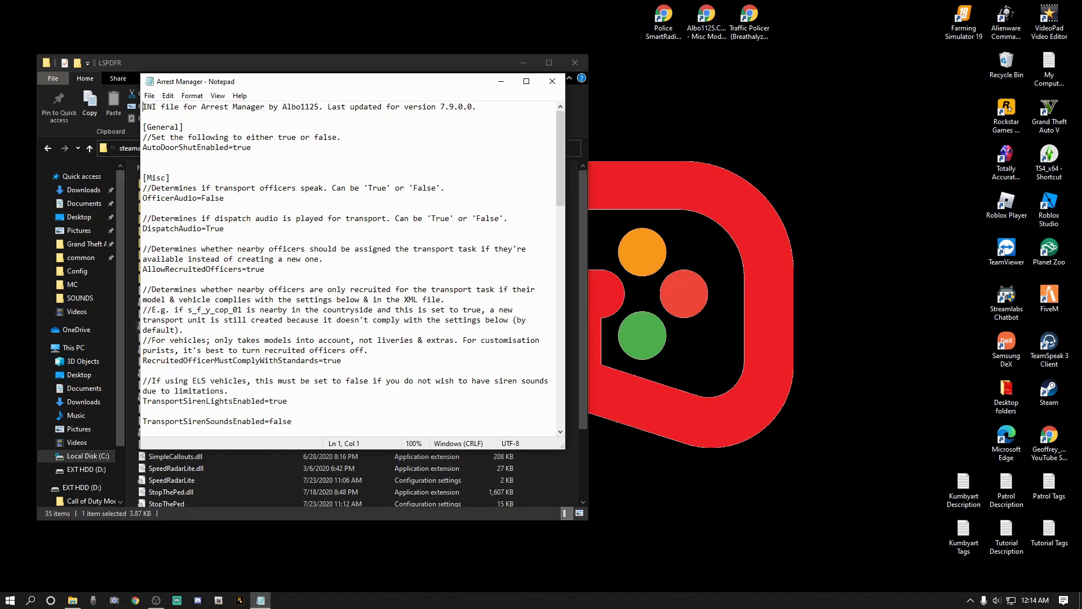
Step: Scroll through the Arrest Manager settings down to the keybindings
scroll(354, 269, "down", 3)
scroll(353, 269, "down", 5)
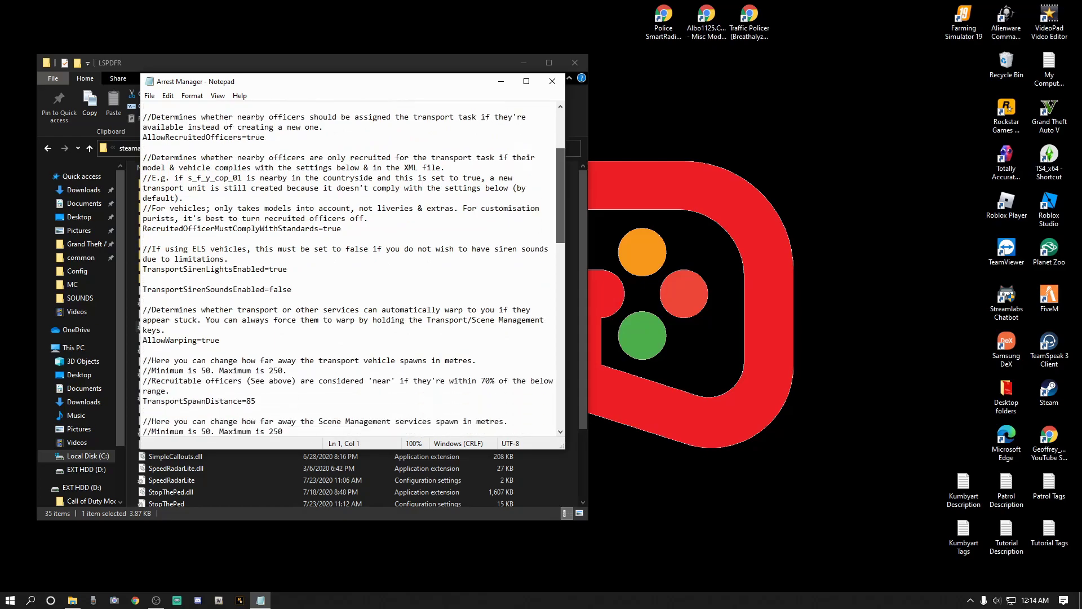
scroll(353, 269, "down", 3)
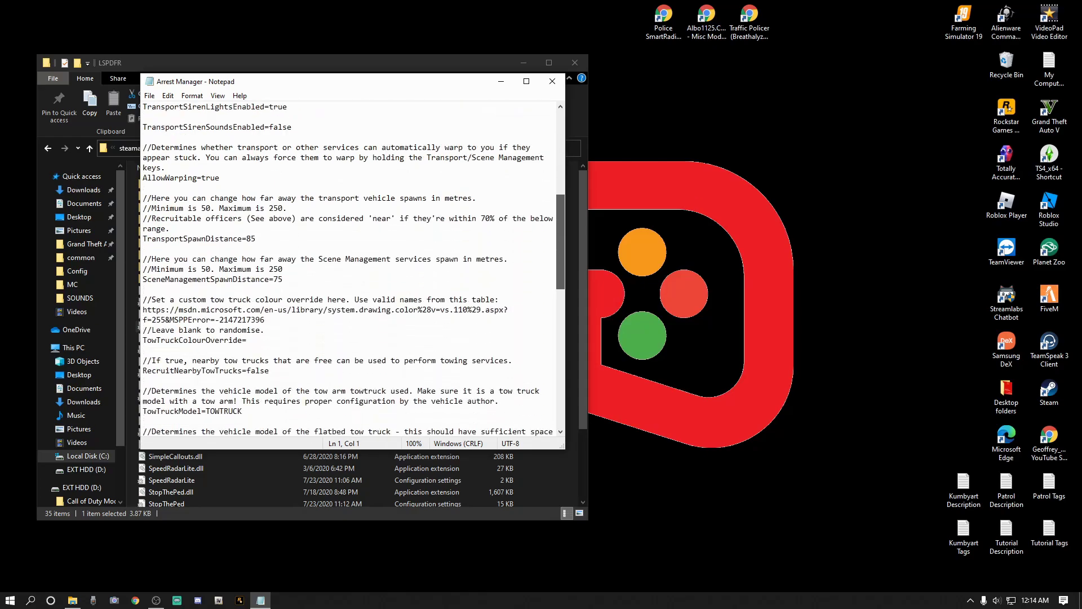
scroll(353, 269, "down", 3)
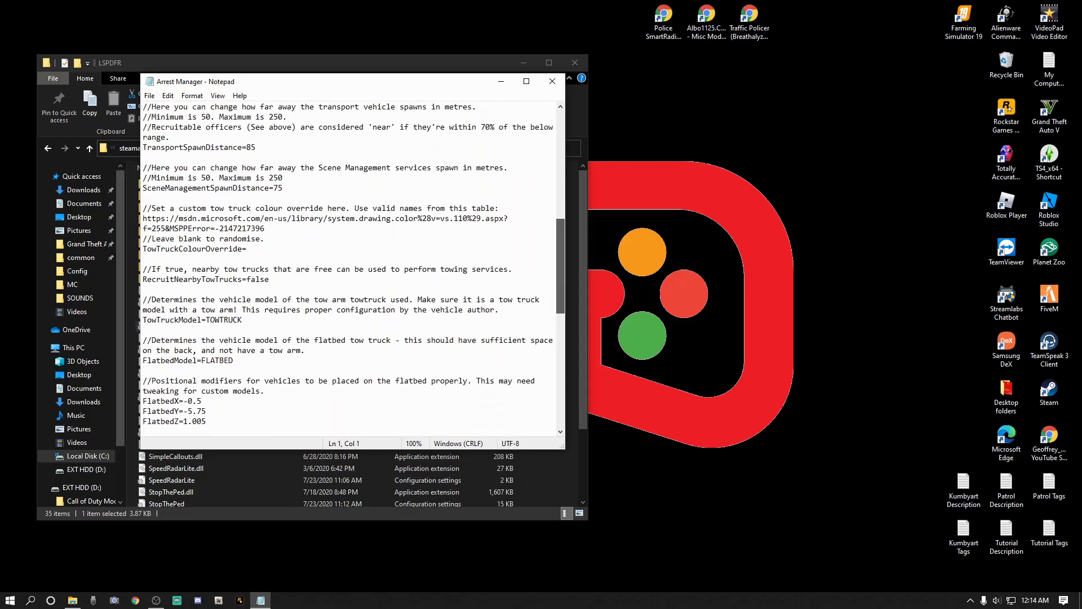
scroll(353, 269, "down", 5)
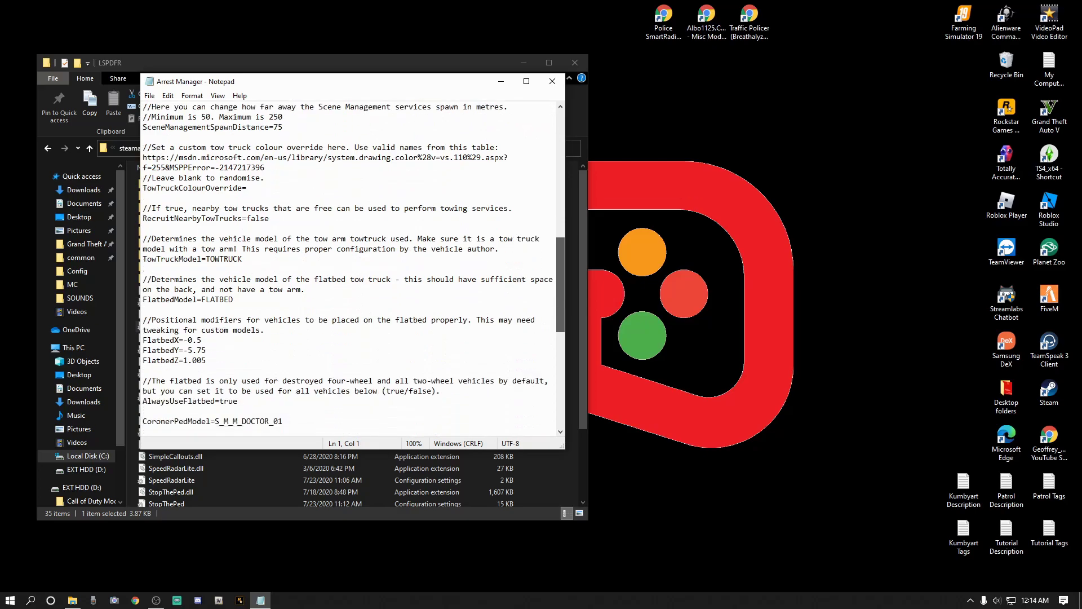
scroll(353, 270, "down", 2)
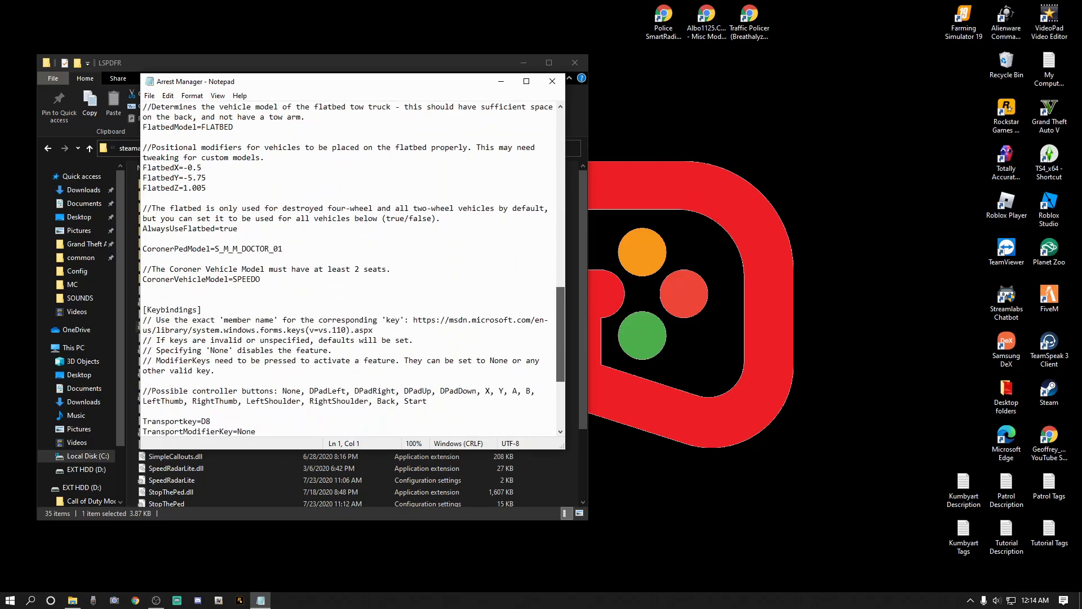
scroll(353, 269, "down", 4)
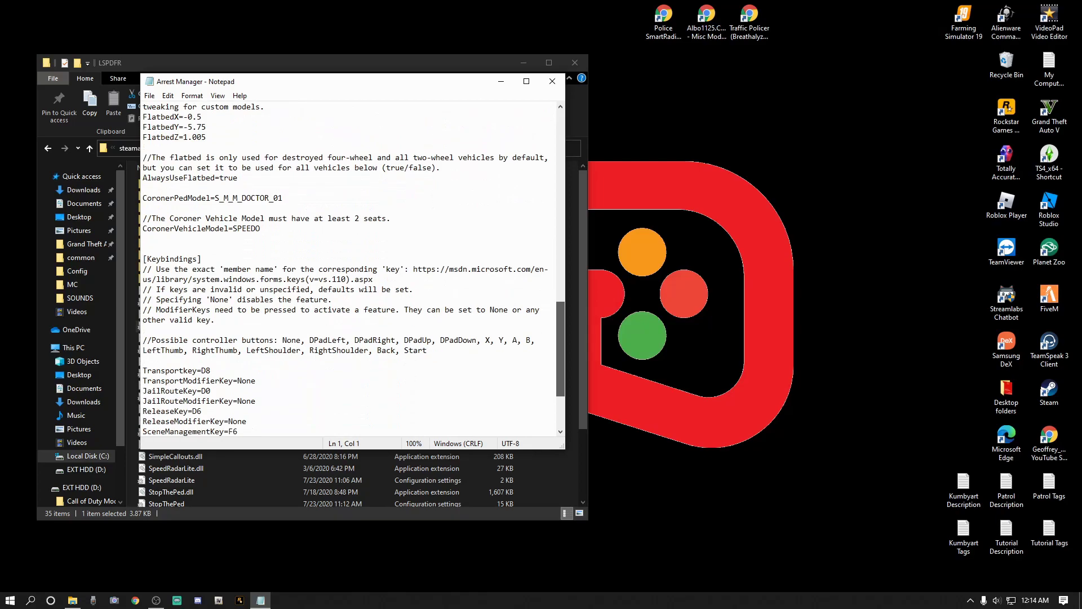
scroll(354, 269, "down", 2)
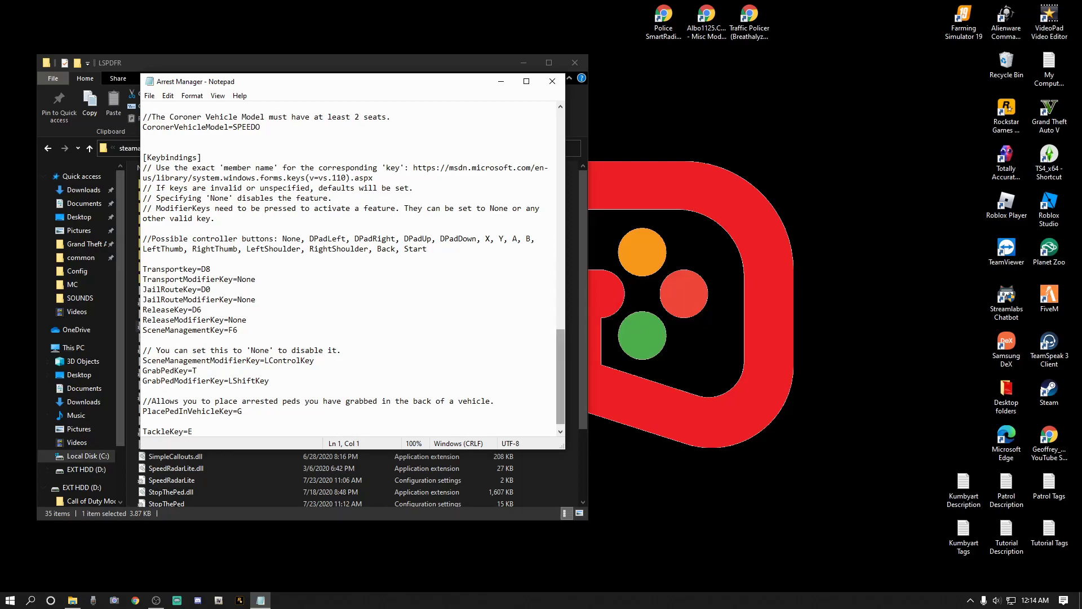
scroll(353, 270, "down", 1)
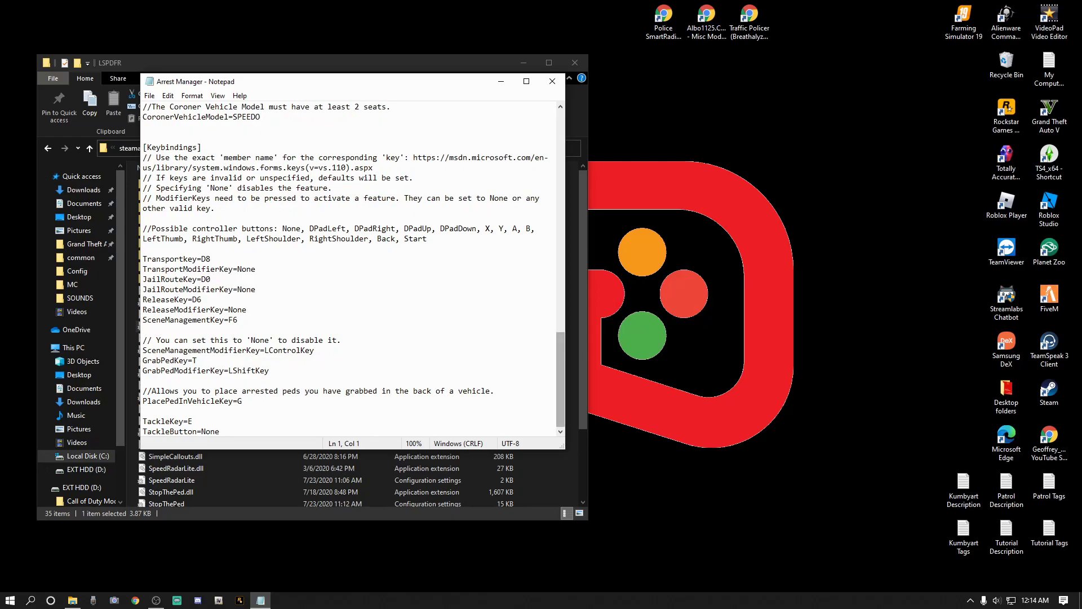
left_click_drag(560, 380, 560, 182)
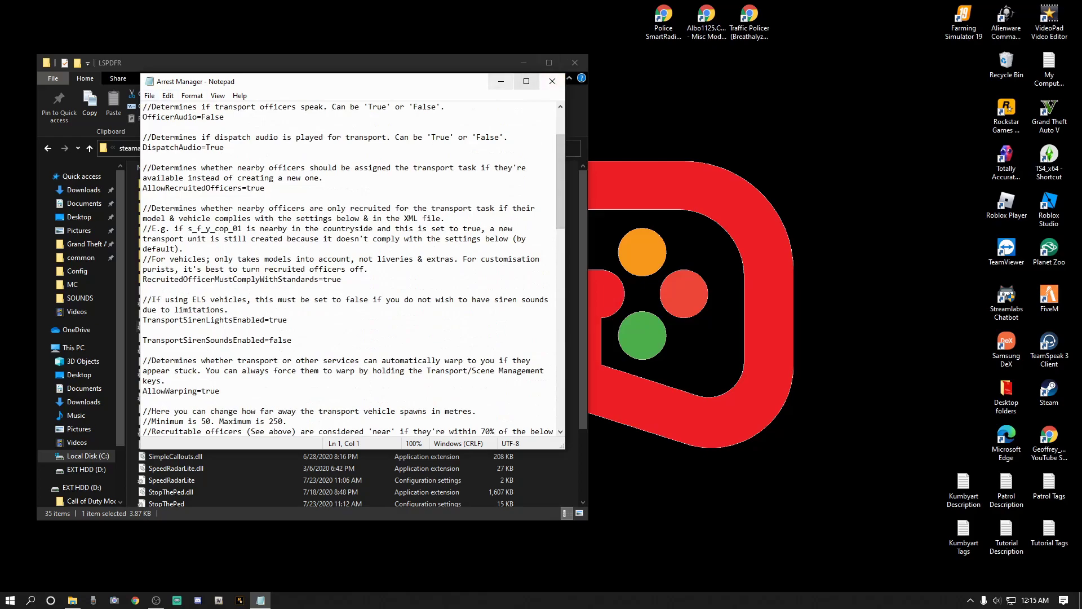
Step: Close the Arrest Manager settings, check the Arrest Manager folder, then close the LSPDFR window
left_click(552, 81)
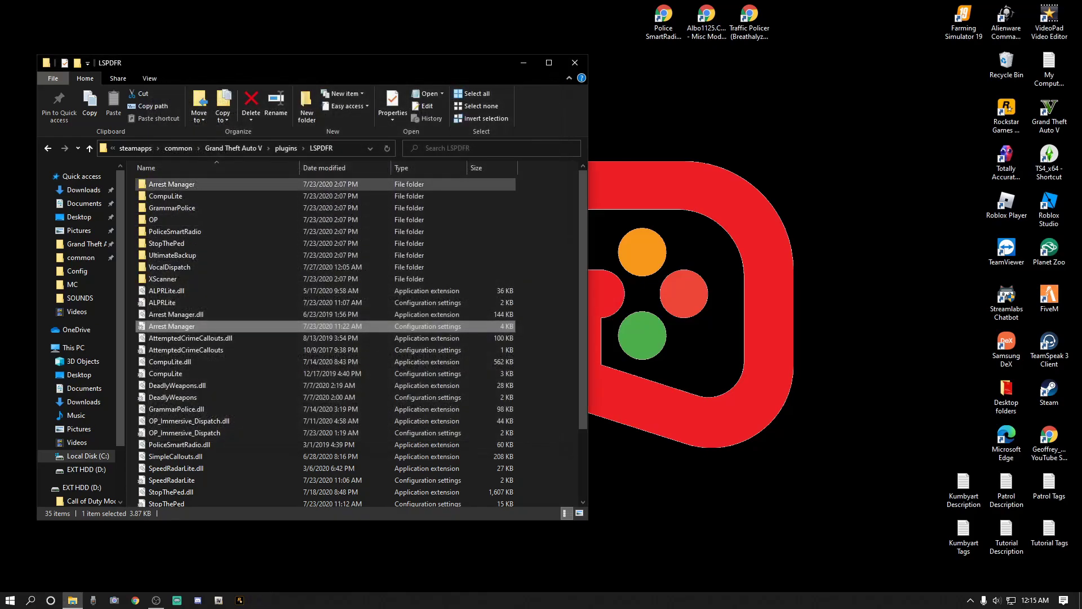
double_click(170, 183)
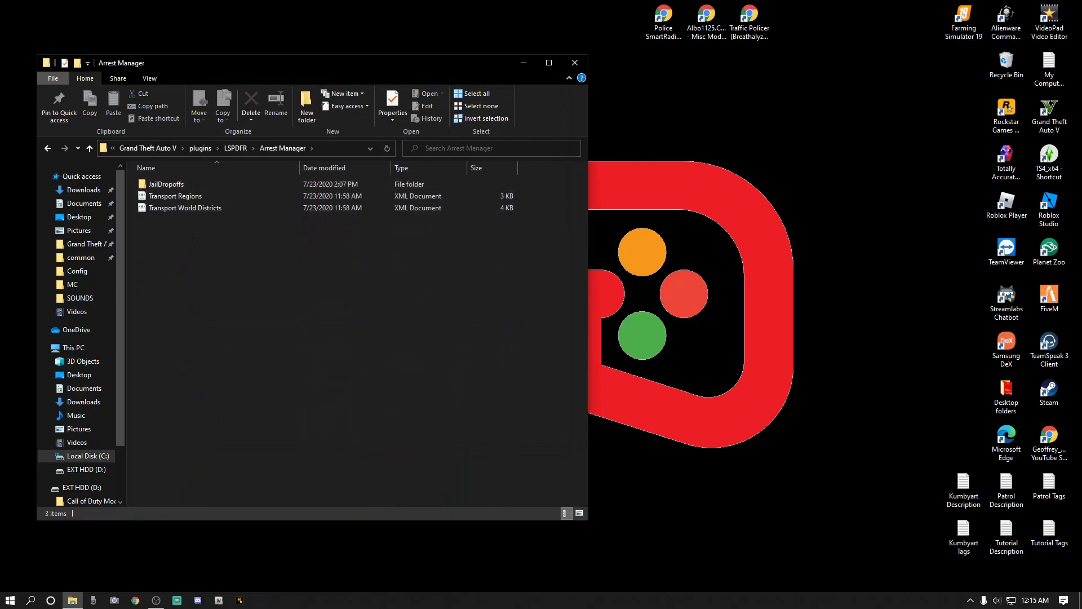
key("BackSpace")
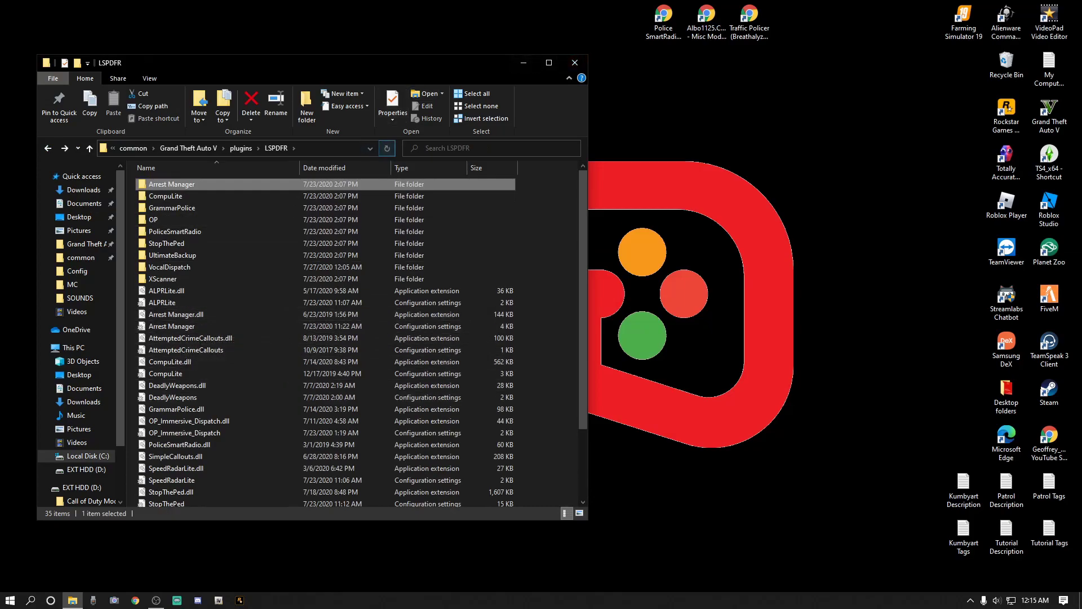
left_click(574, 63)
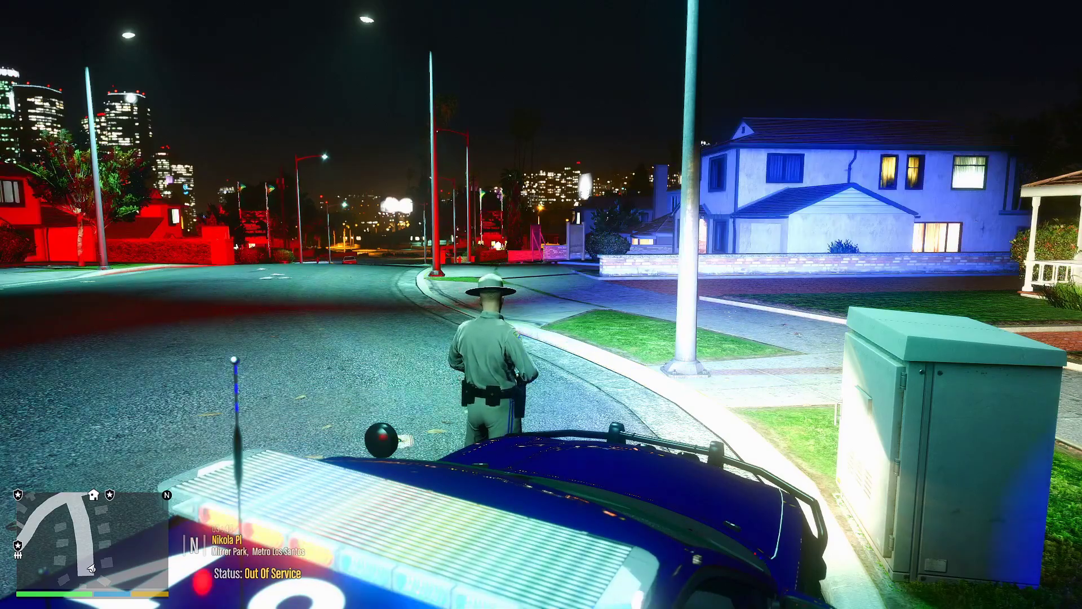
Step: Bring up the police radio with F9 and page to the insurance and Female Unit options
key("F9")
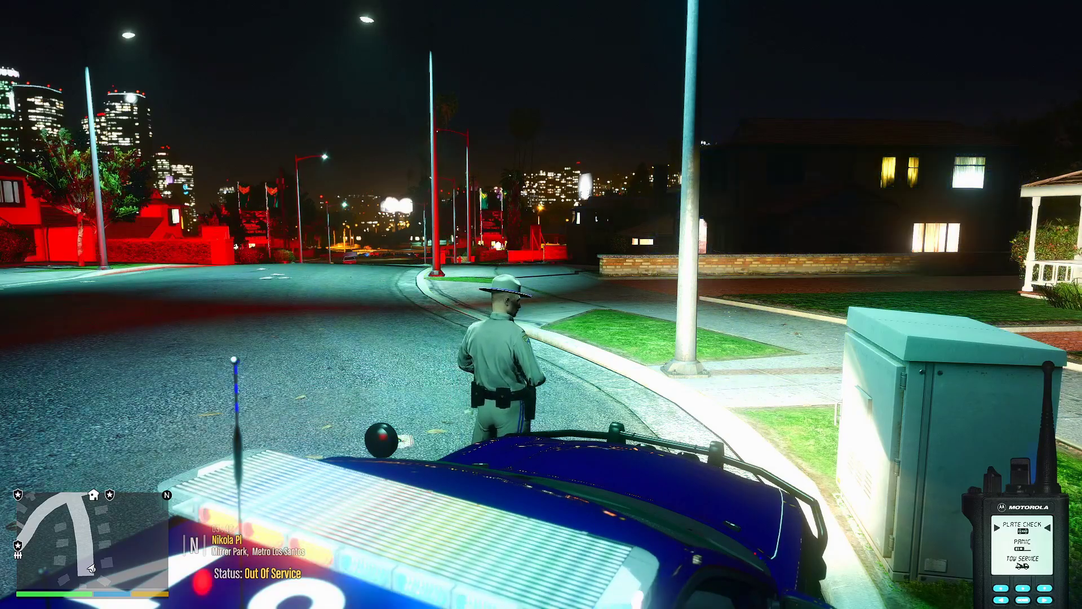
key("Right")
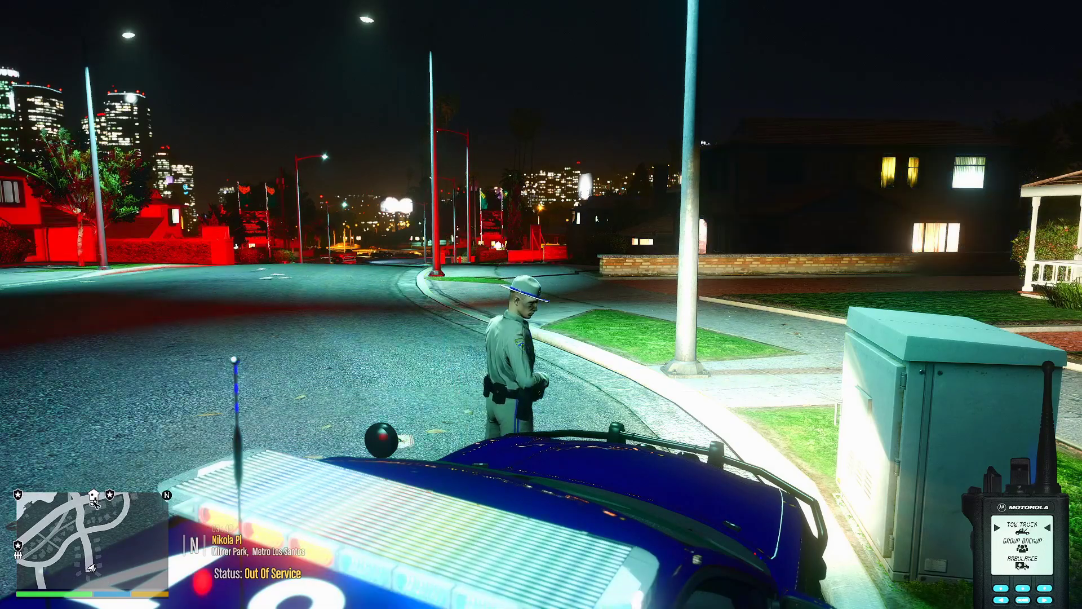
key("Right")
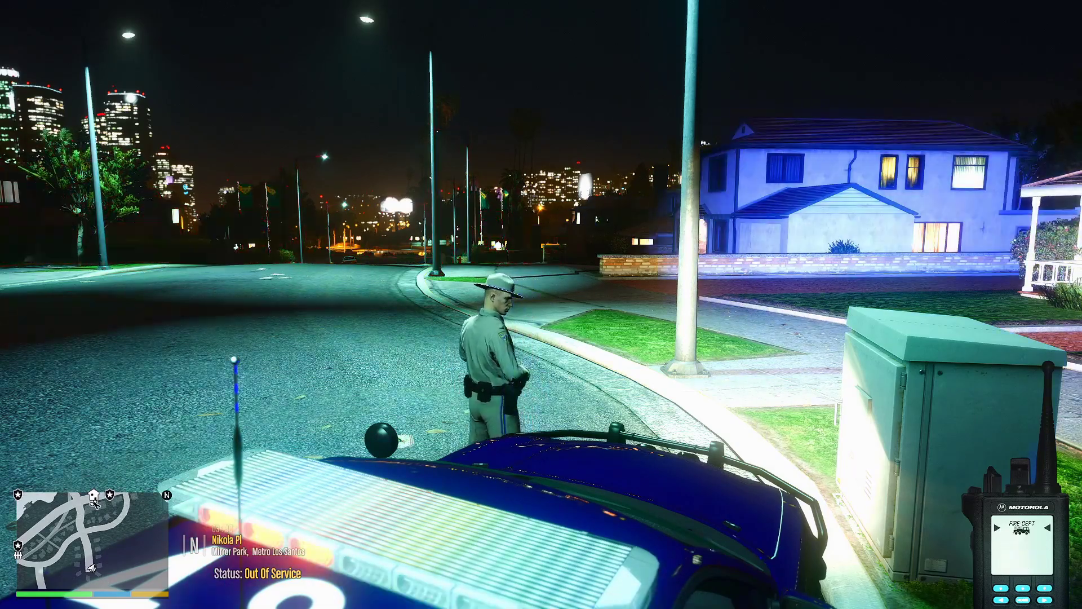
key("Right")
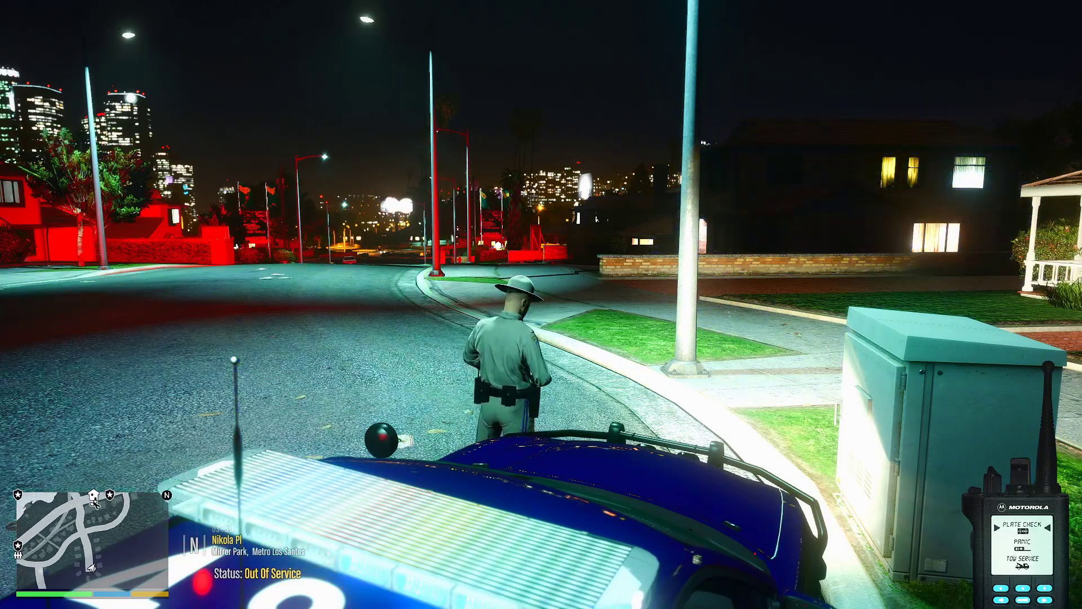
key("Down")
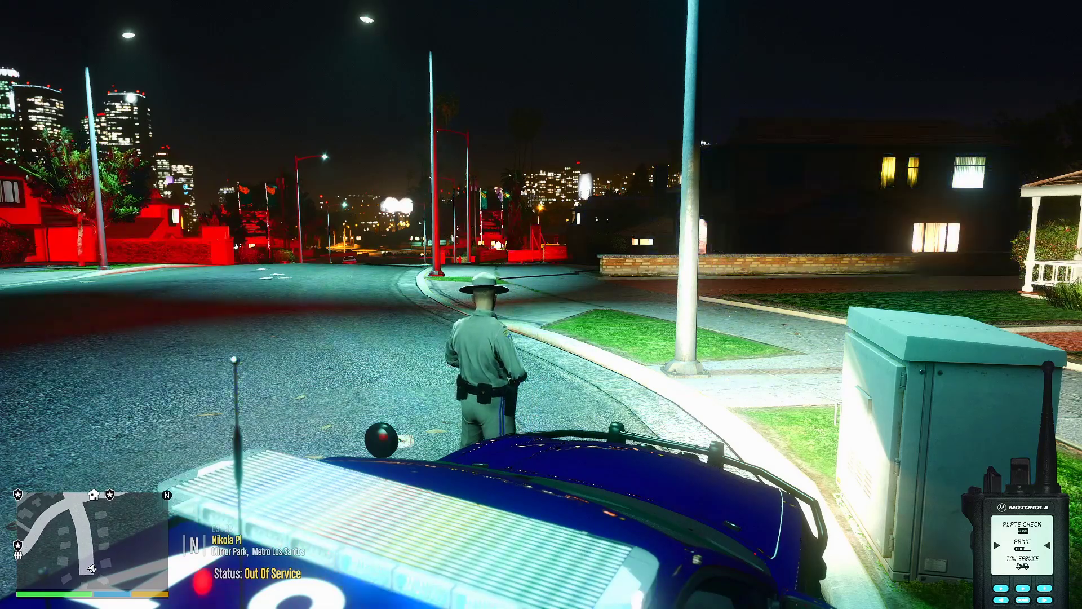
key("Right")
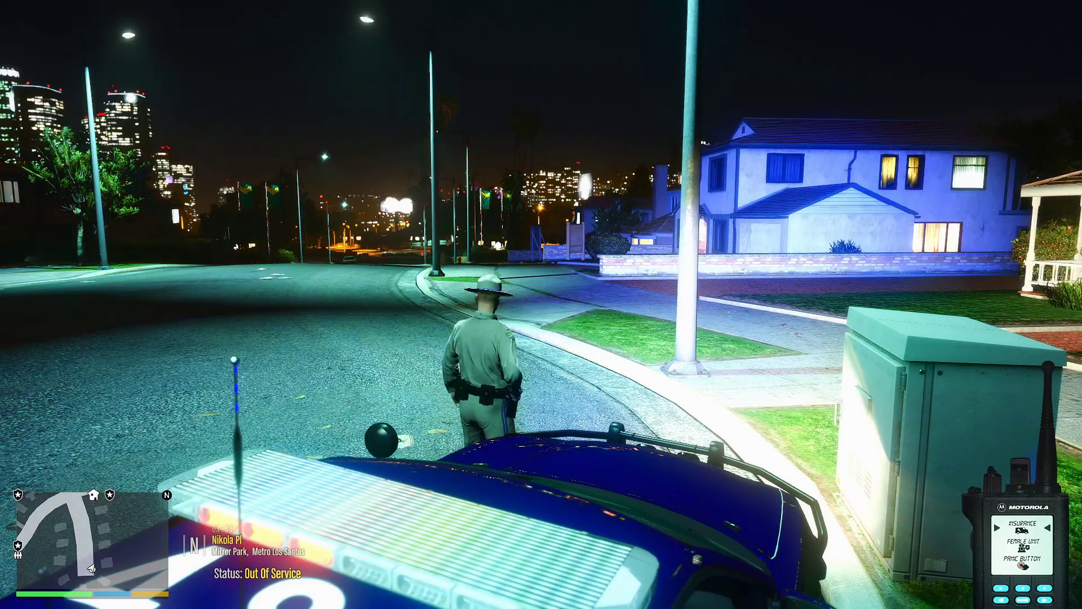
Step: Request the Code 2 Female Unit backup and put the phone away
key("Up")
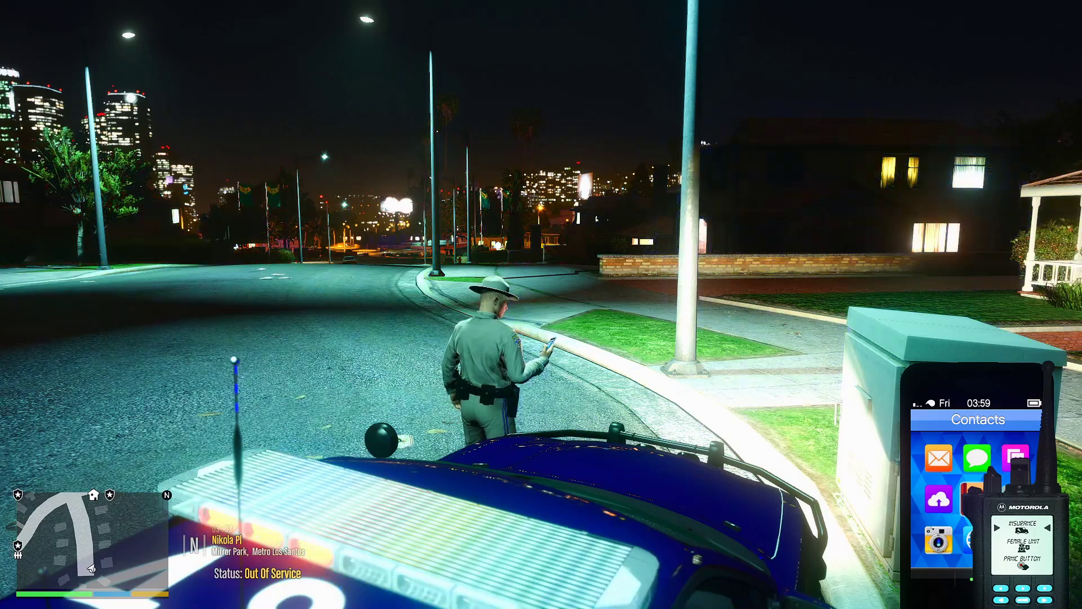
key("Down")
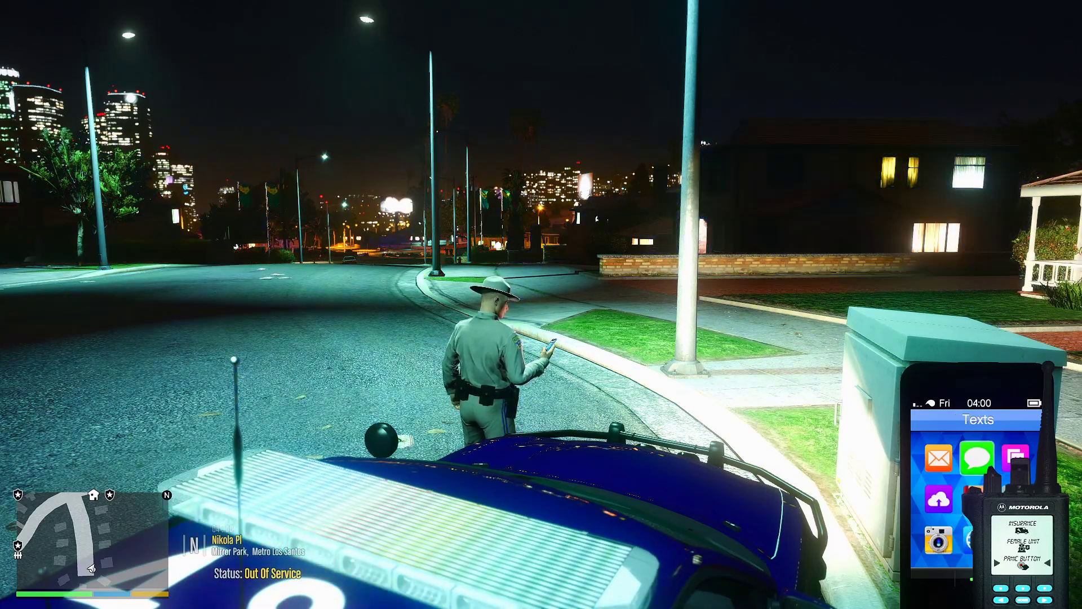
key("Up")
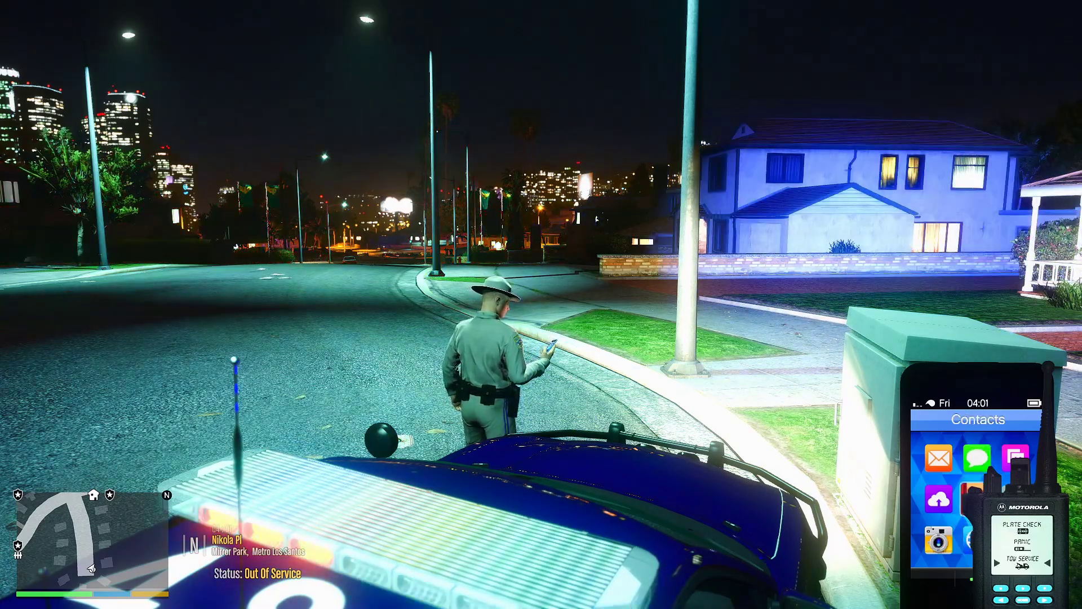
key("Down")
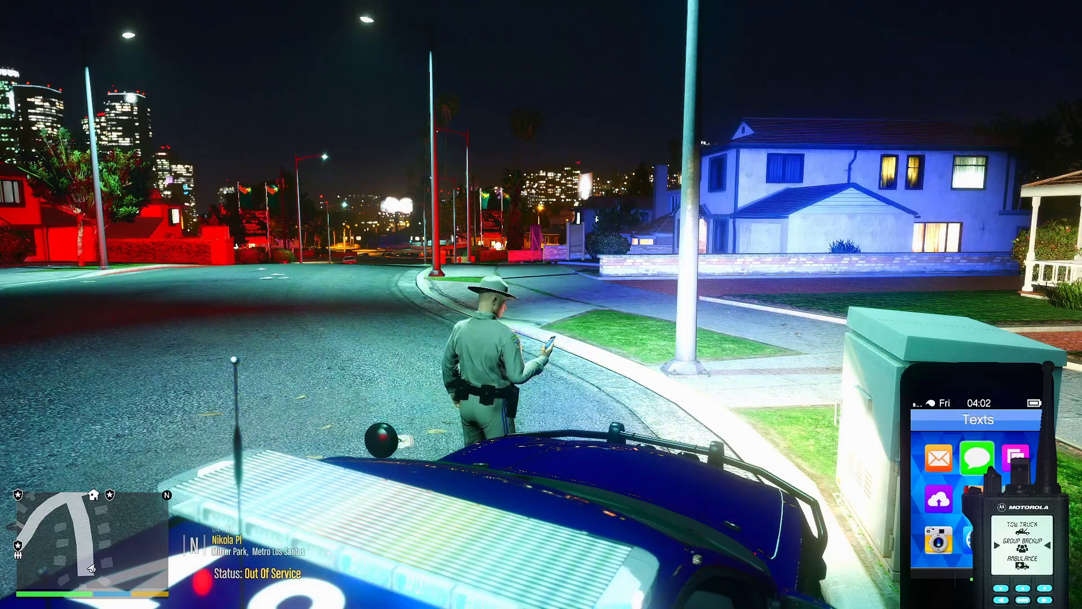
key("Down")
key("Up")
key("Up")
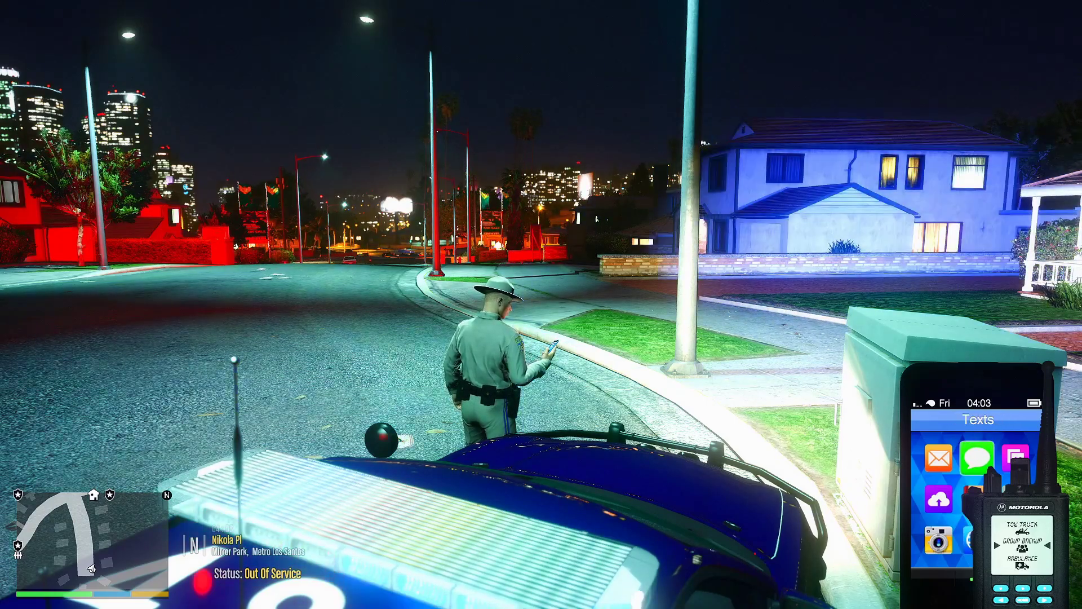
key("Down")
key("Up")
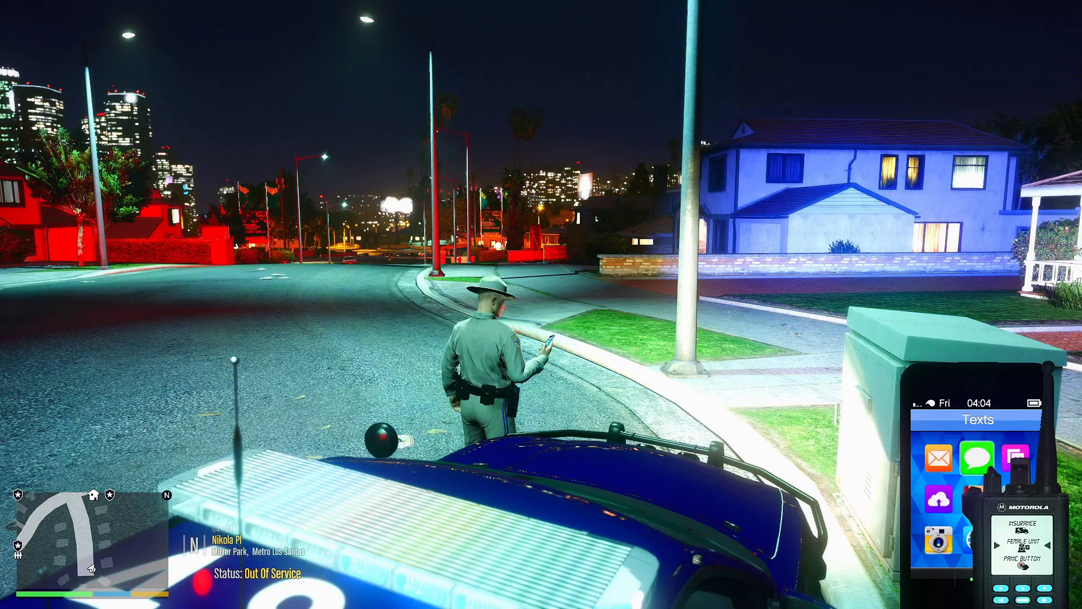
key("Return")
key("BackSpace")
key("BackSpace")
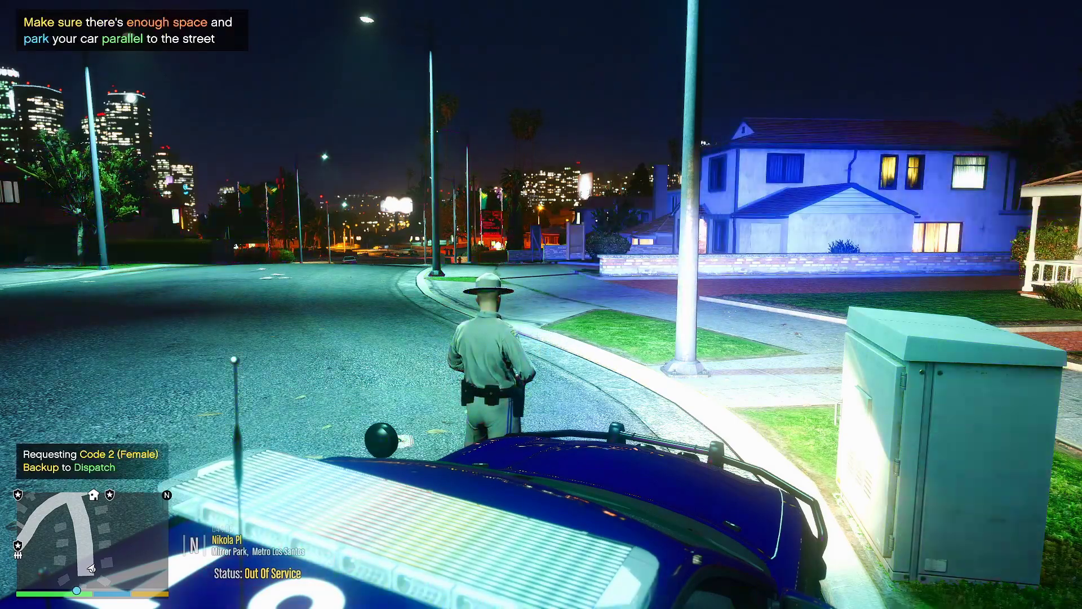
Step: Reopen the SmartRadio and page through Fire Dept, Panic, Plate Check, female unit and group backup options while backup arrives
key("v")
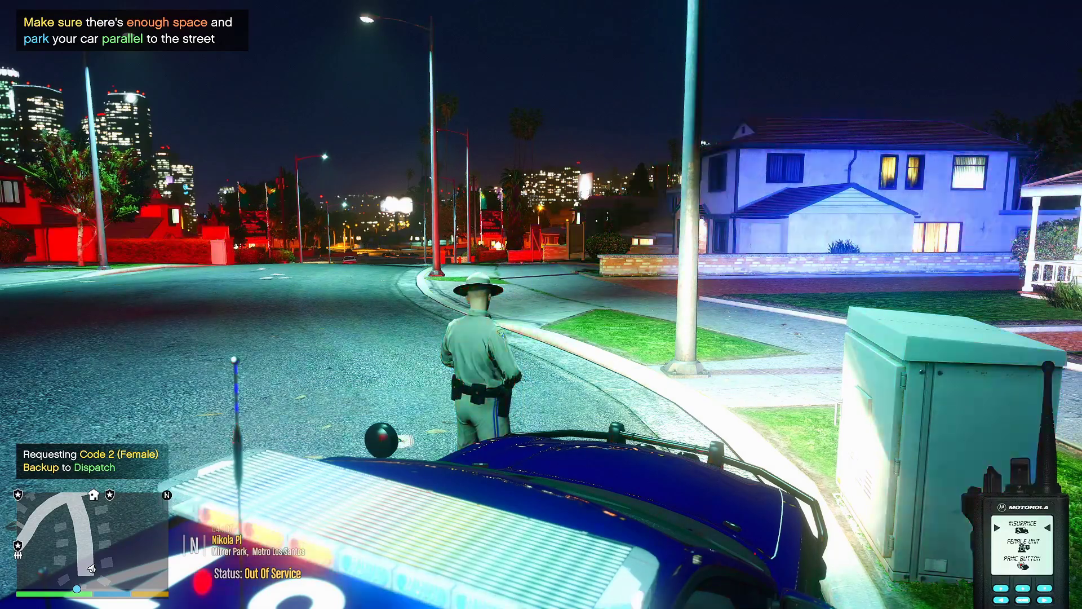
key("Right")
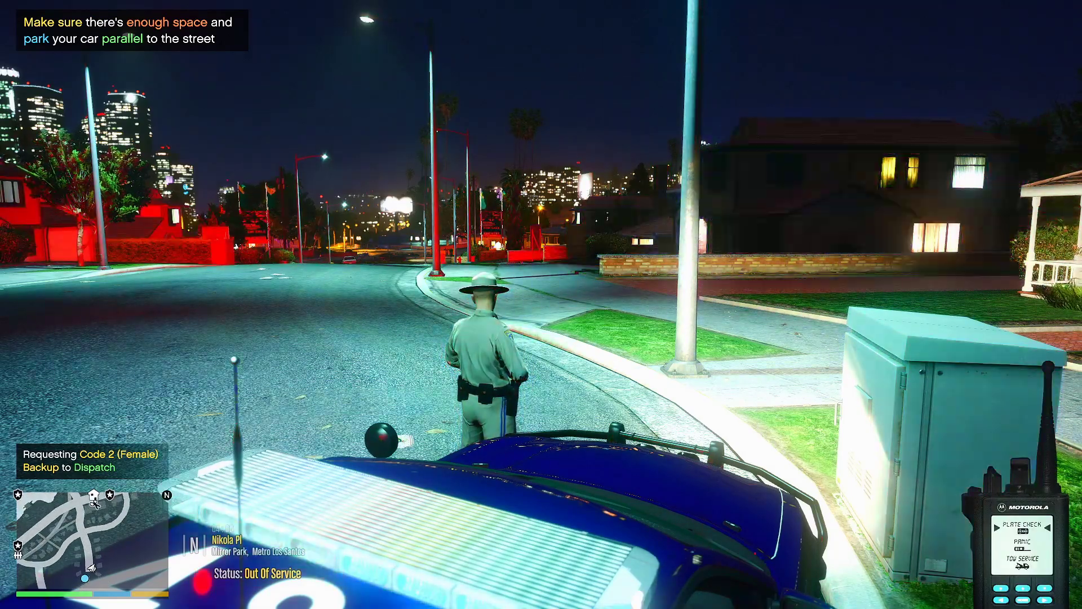
key("Down")
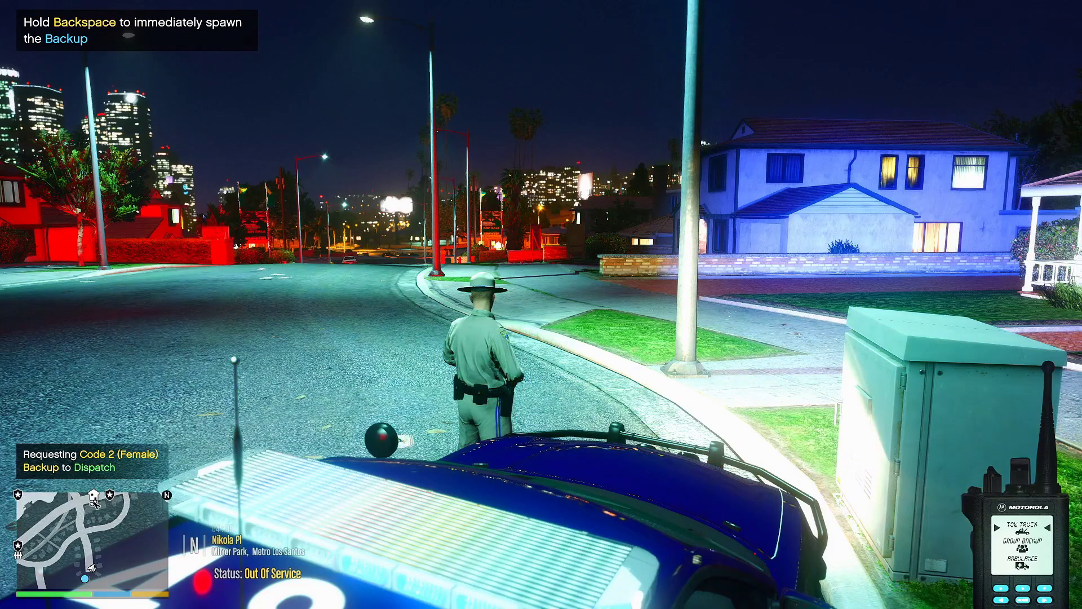
key("Down")
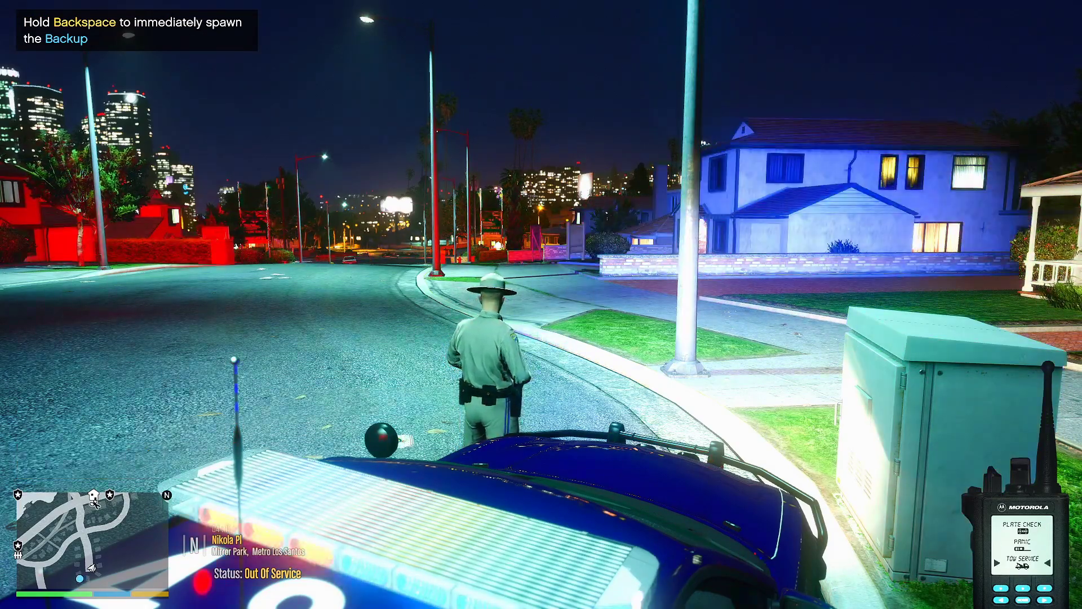
key("Right")
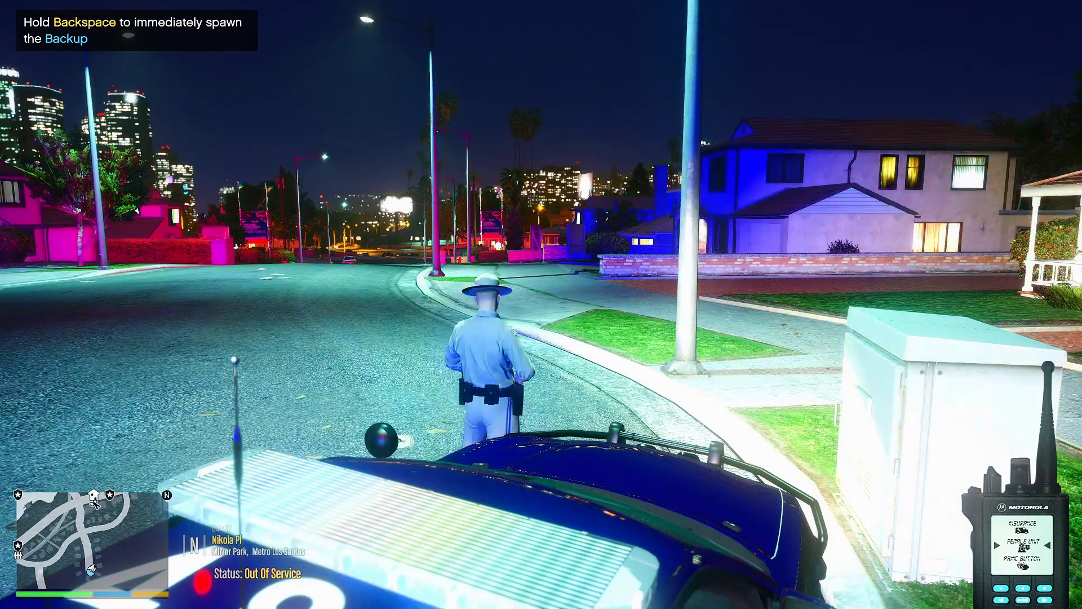
key("Right")
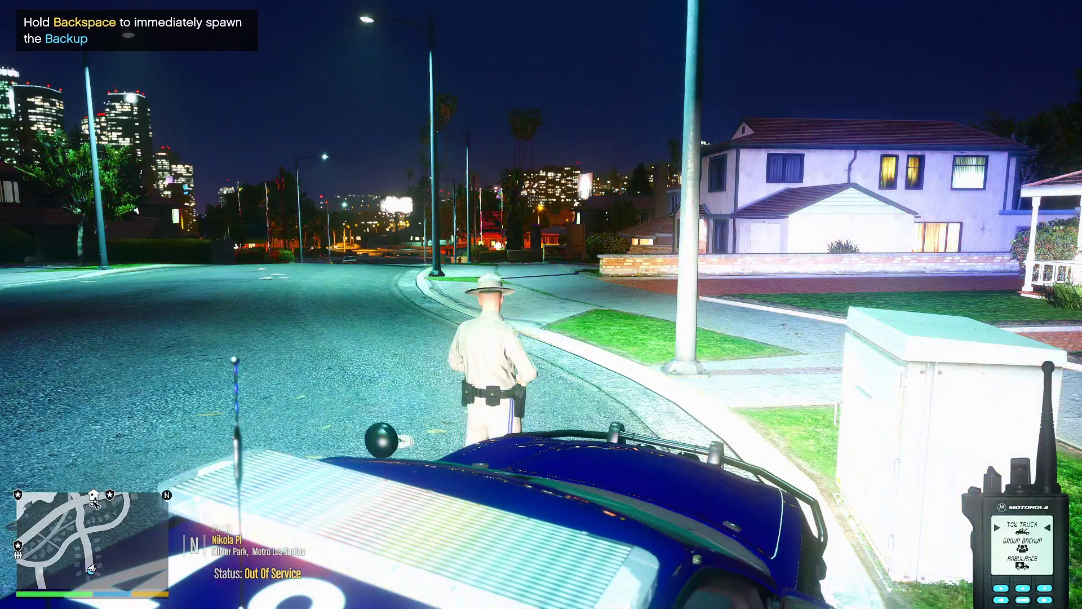
key("Left")
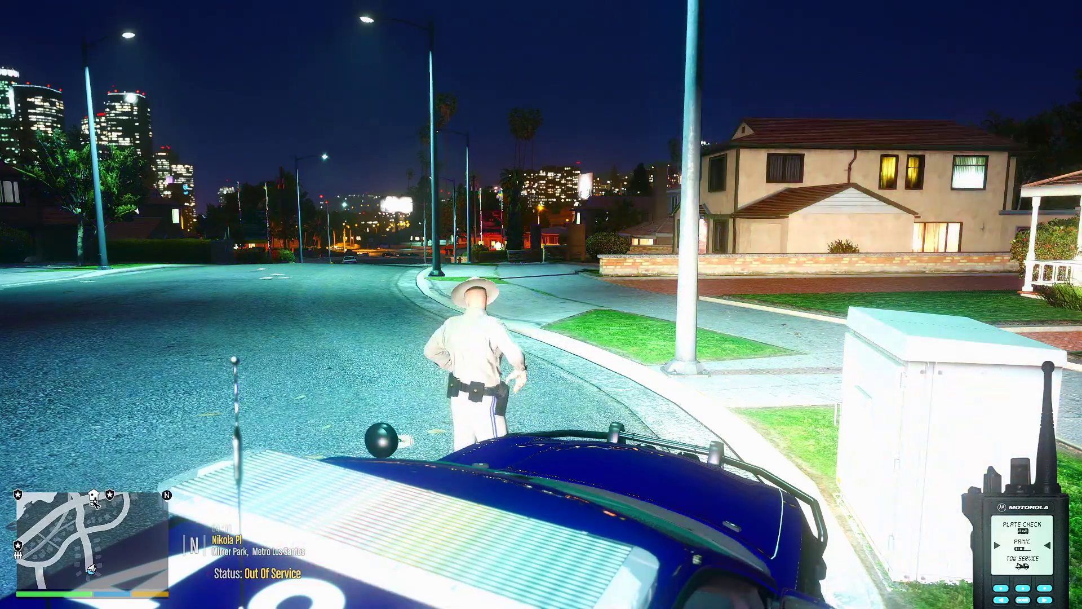
key("Right")
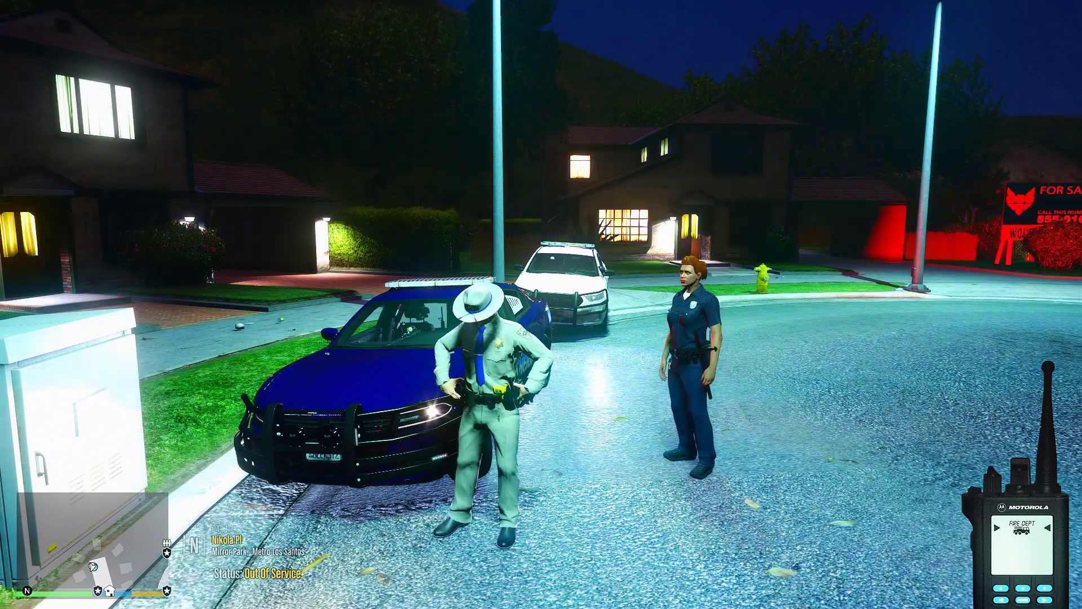
Step: Select Fire Dept on the SmartRadio to request a Fire Department unit, then page to tow service options
key("Return")
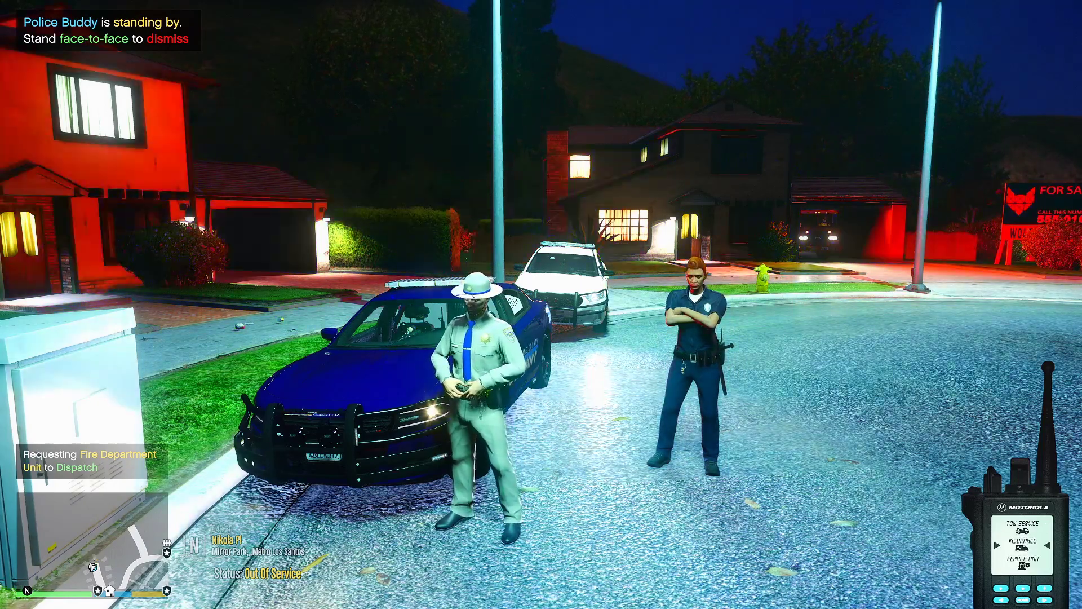
key("Right")
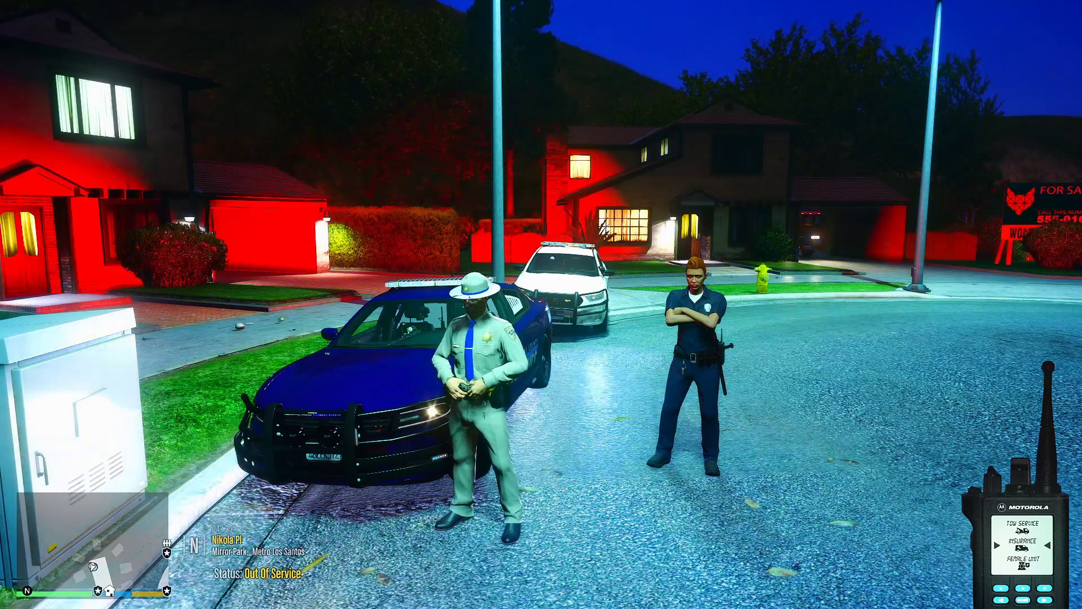
Step: Turn to face the female Police Buddy officer directly to dismiss her
key("v")
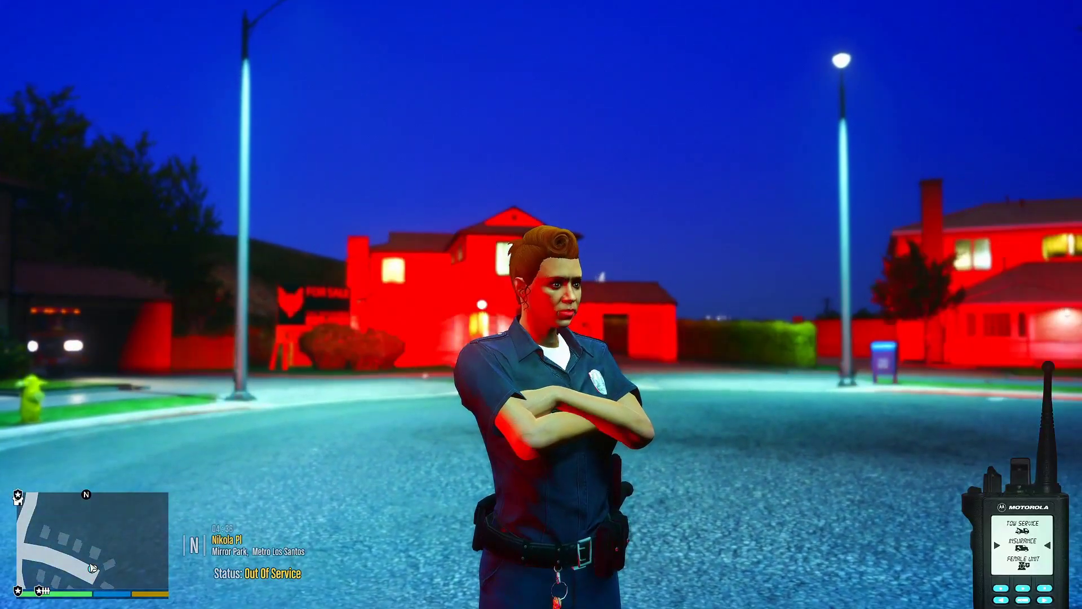